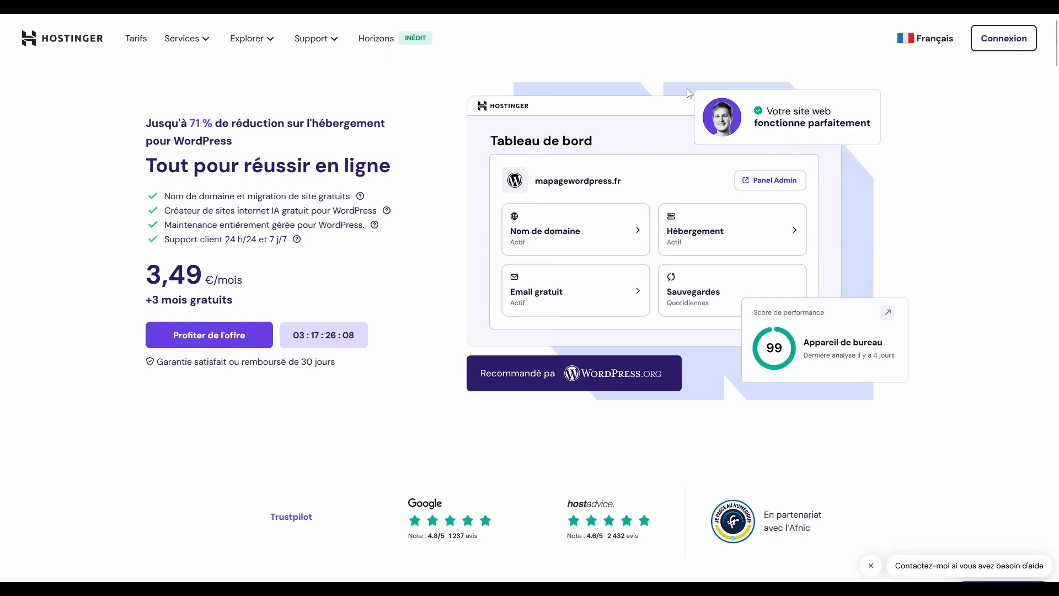
# - Compare the prices and listed features of the Premium, Business and Cloud Startup hosting plans, including the Business plan's WordPress staging tool
pyautogui.scroll(-4, 811, 108)
pyautogui.scroll(-6, 552, 107)
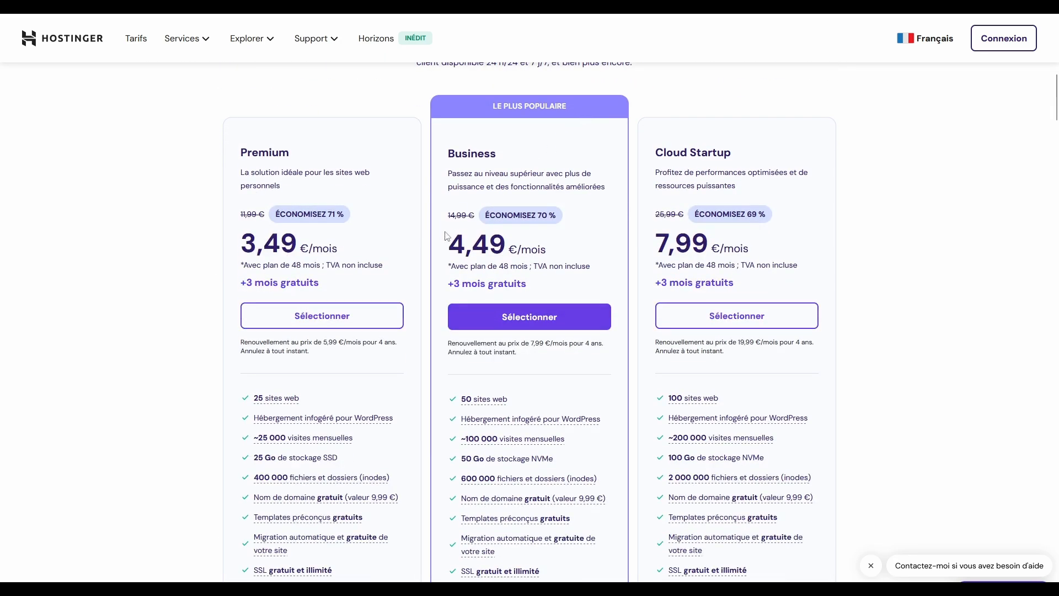
pyautogui.scroll(-6, 603, 315)
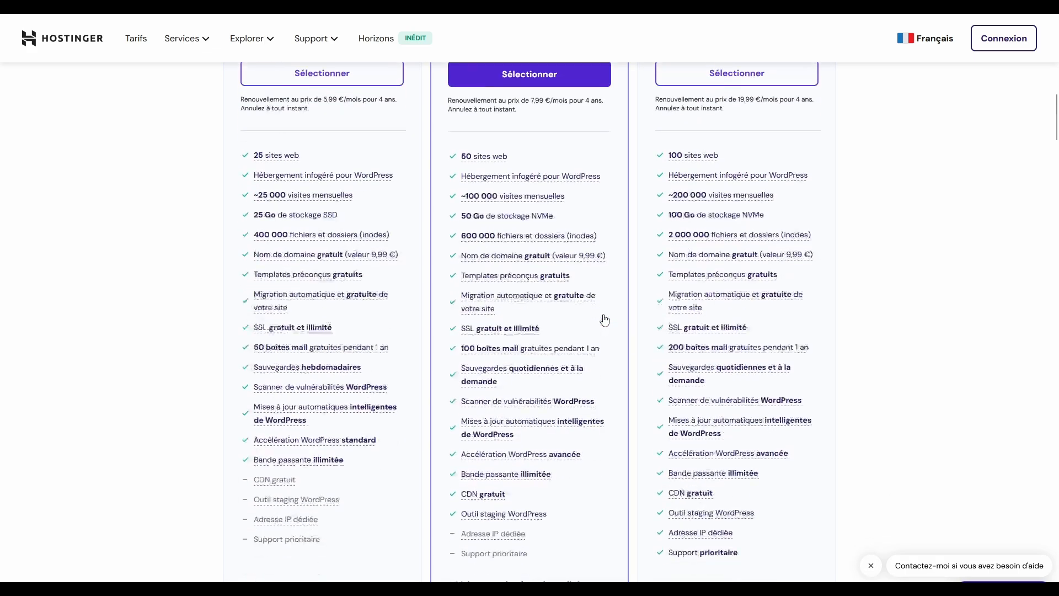
pyautogui.moveTo(307, 274)
pyautogui.scroll(6, 430, 163)
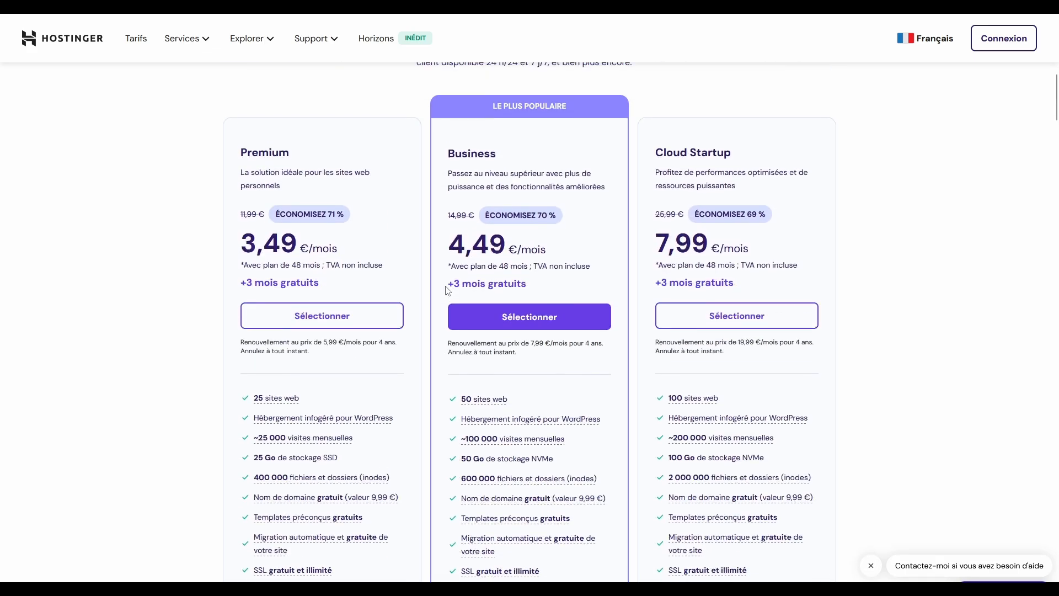
pyautogui.scroll(-6, 506, 372)
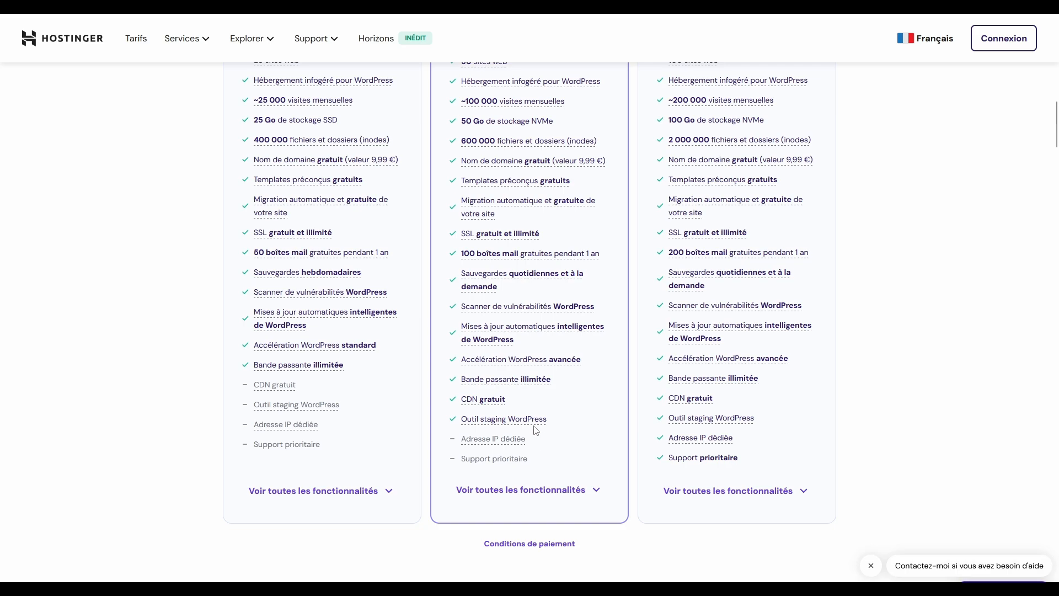
pyautogui.moveTo(534, 429)
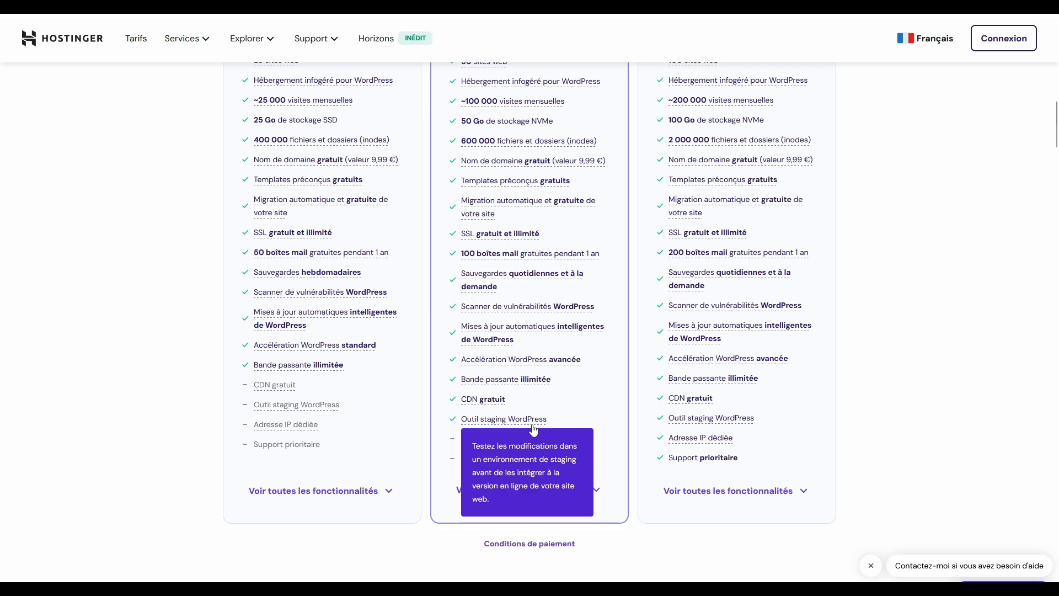
pyautogui.scroll(6, 547, 268)
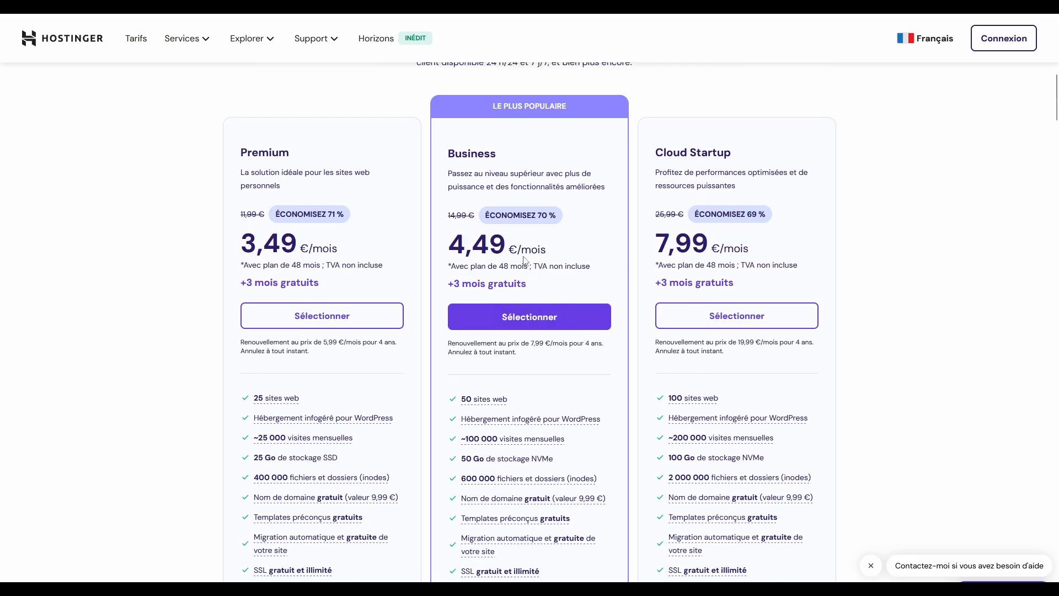
pyautogui.scroll(-8, 524, 259)
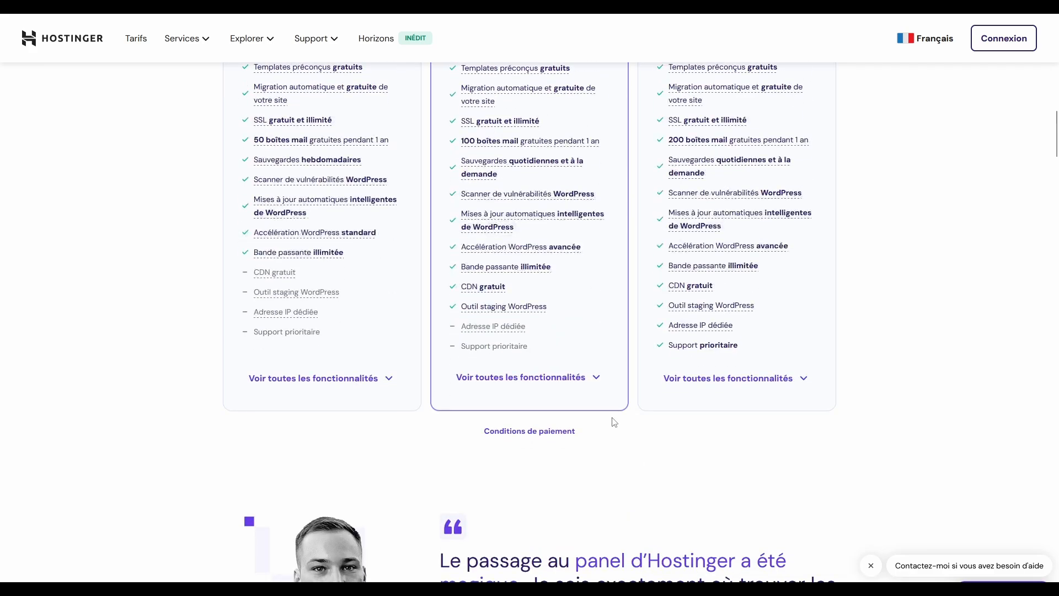
# - Expand the full feature list of the hosting plans and examine the AI, security and support features
pyautogui.click(596, 377)
pyautogui.scroll(-8, 530, 318)
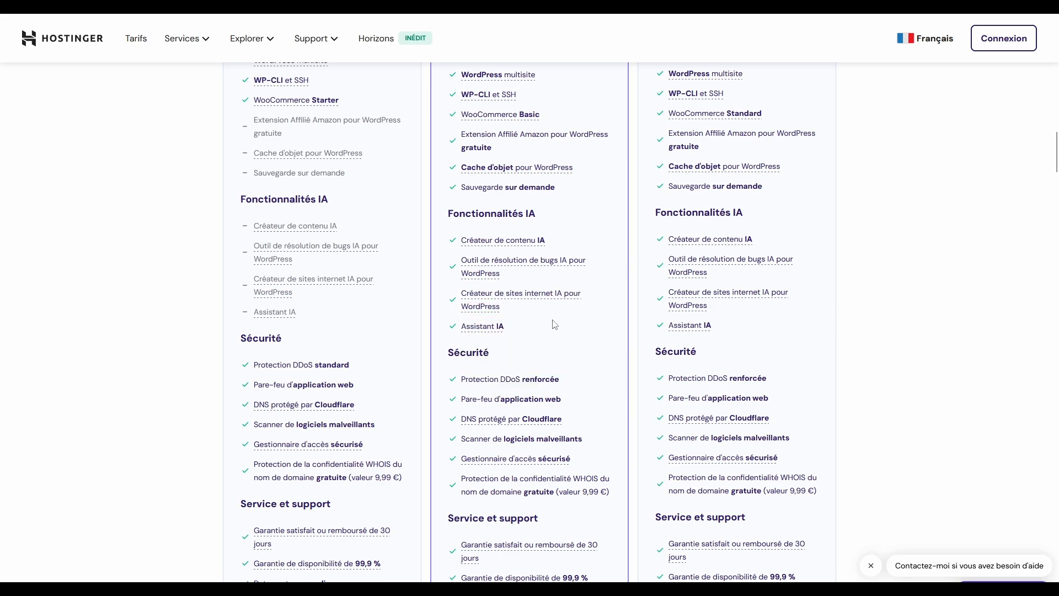
pyautogui.scroll(10, 554, 324)
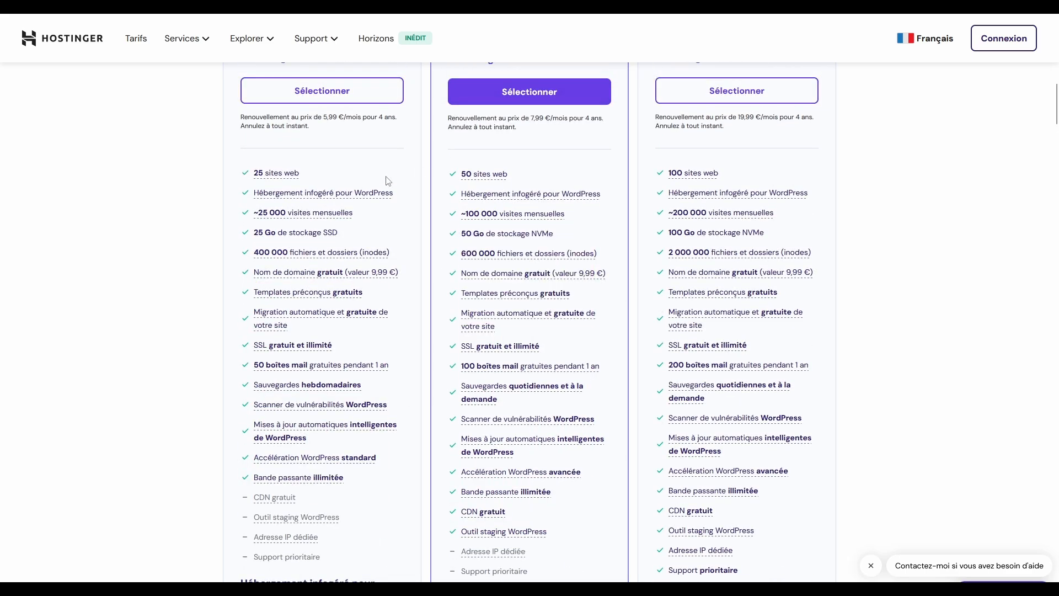
pyautogui.scroll(4, 593, 198)
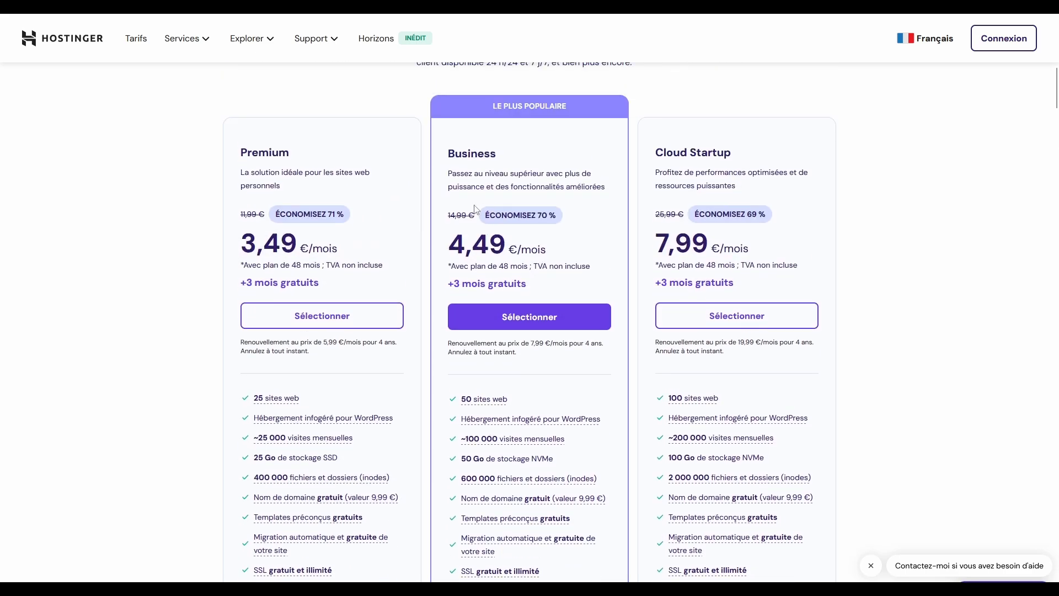
# - Select the Business hosting plan and continue from the cart with the 48-month duration to the billing details
pyautogui.click(541, 316)
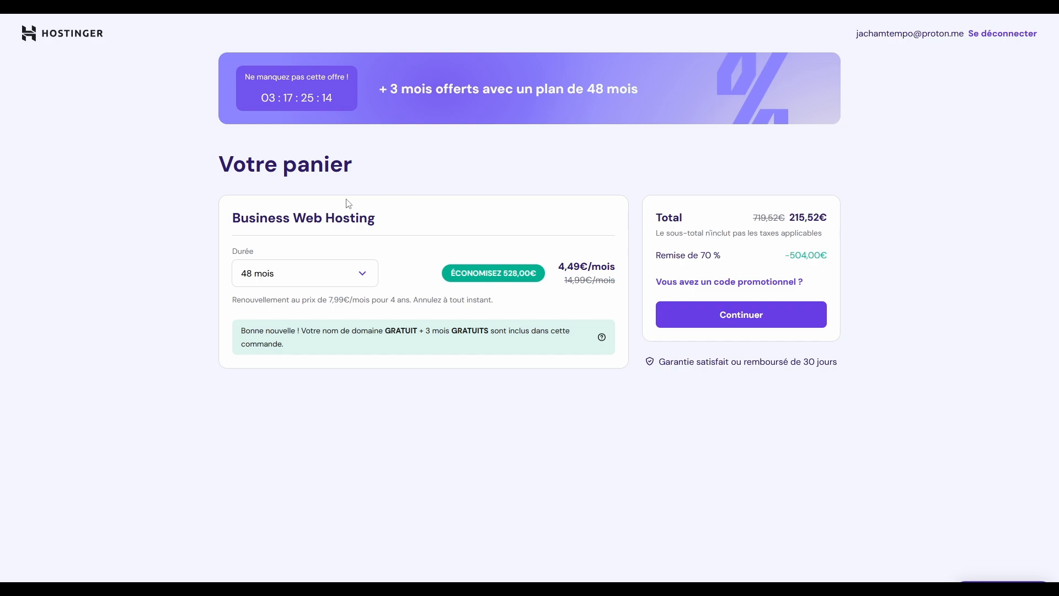
pyautogui.click(733, 316)
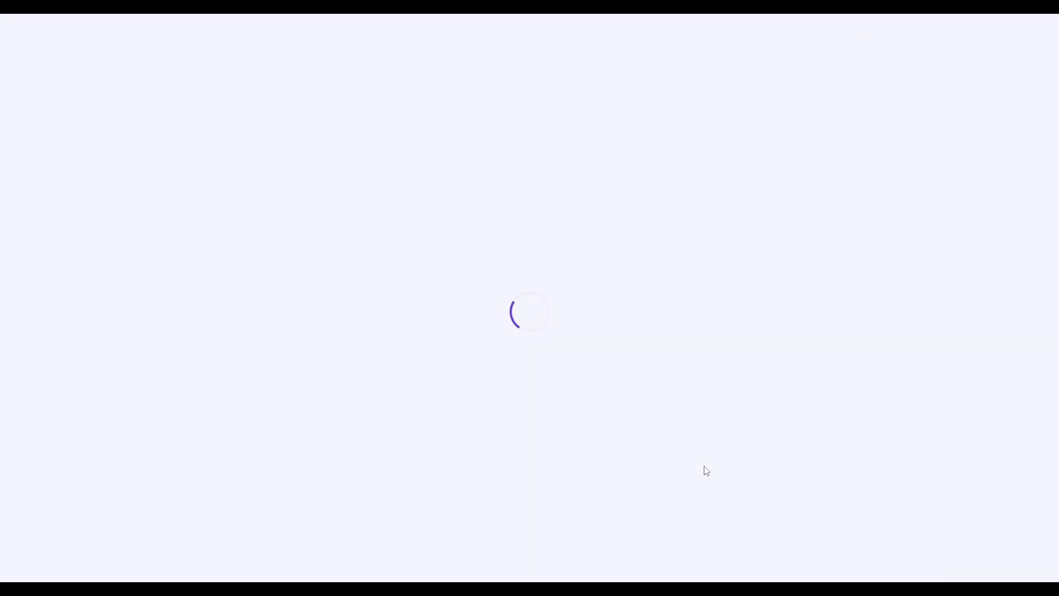
pyautogui.scroll(-1, 351, 243)
pyautogui.scroll(1, 351, 265)
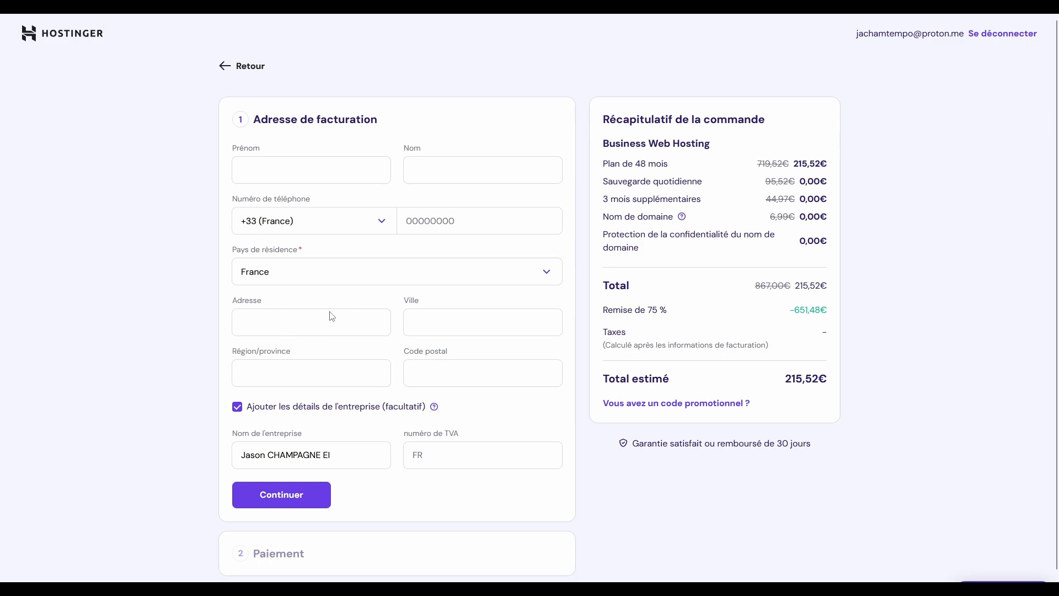
# - Apply the promotional code FORMATIONVIDEO to the Business Web Hosting order
pyautogui.scroll(-1, 331, 316)
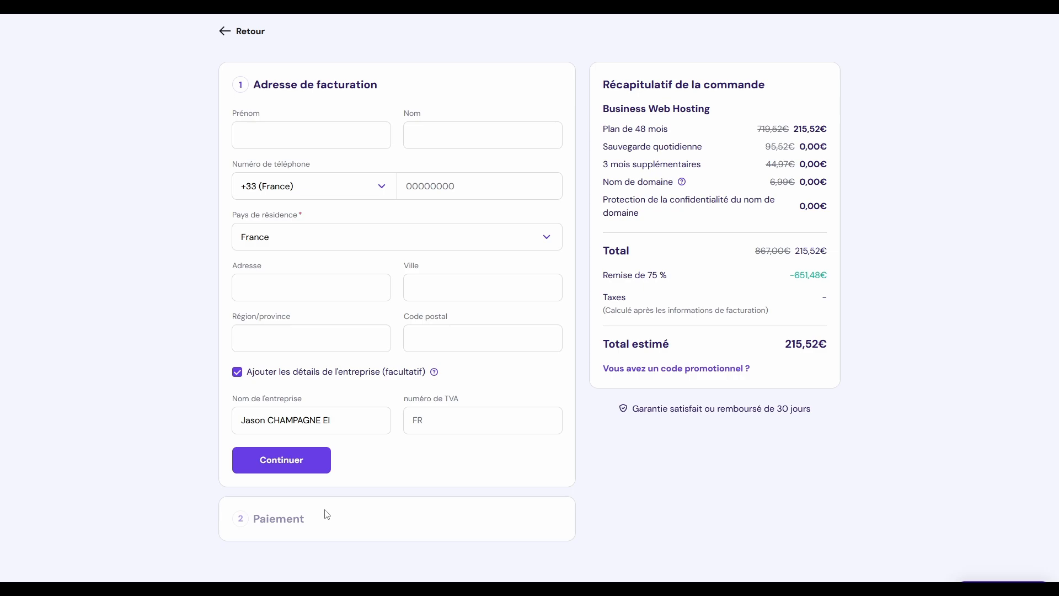
pyautogui.click(654, 369)
pyautogui.click(662, 421)
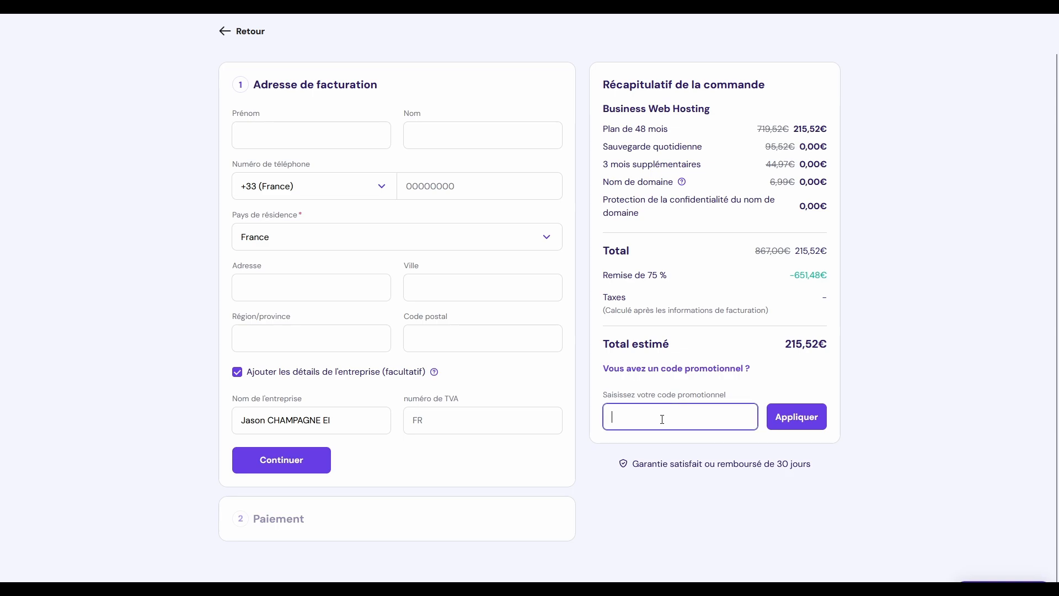
pyautogui.write('FORMATIONVIDEO')
pyautogui.click(809, 424)
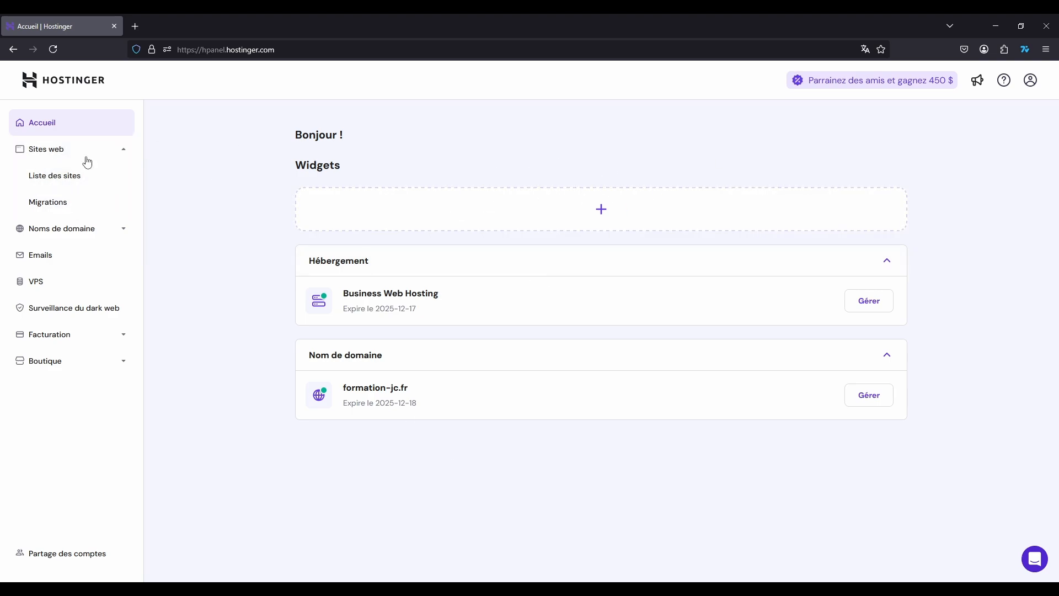
# - Open the list of websites and add a WordPress site to the Business Web Hosting plan
pyautogui.click(40, 155)
pyautogui.click(45, 154)
pyautogui.click(45, 177)
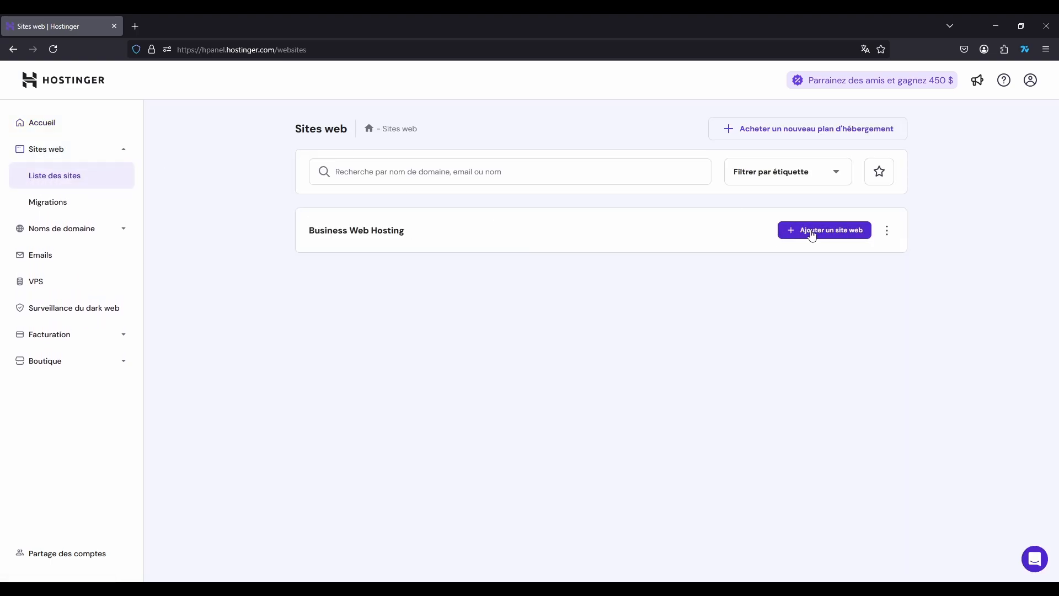
pyautogui.click(810, 232)
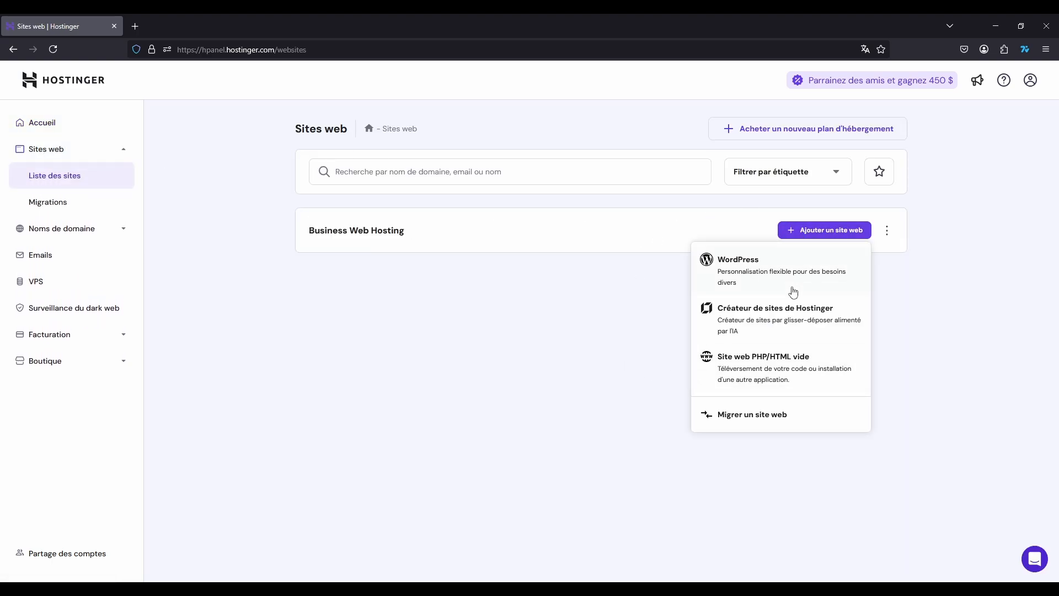
pyautogui.click(755, 273)
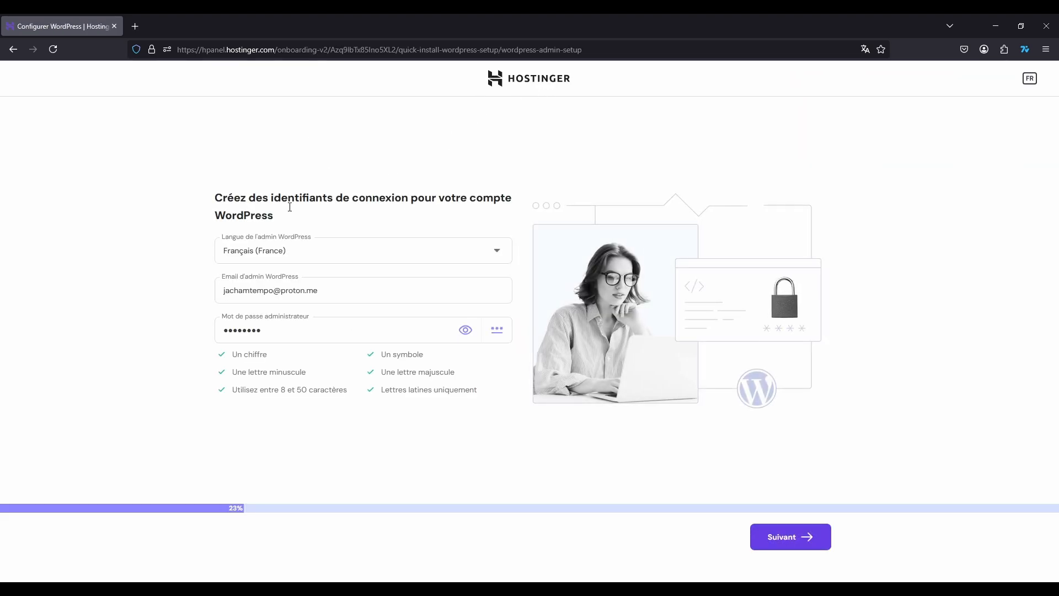
# - Enter the WordPress administrator password and proceed to the choice of site creation method
pyautogui.write('••')
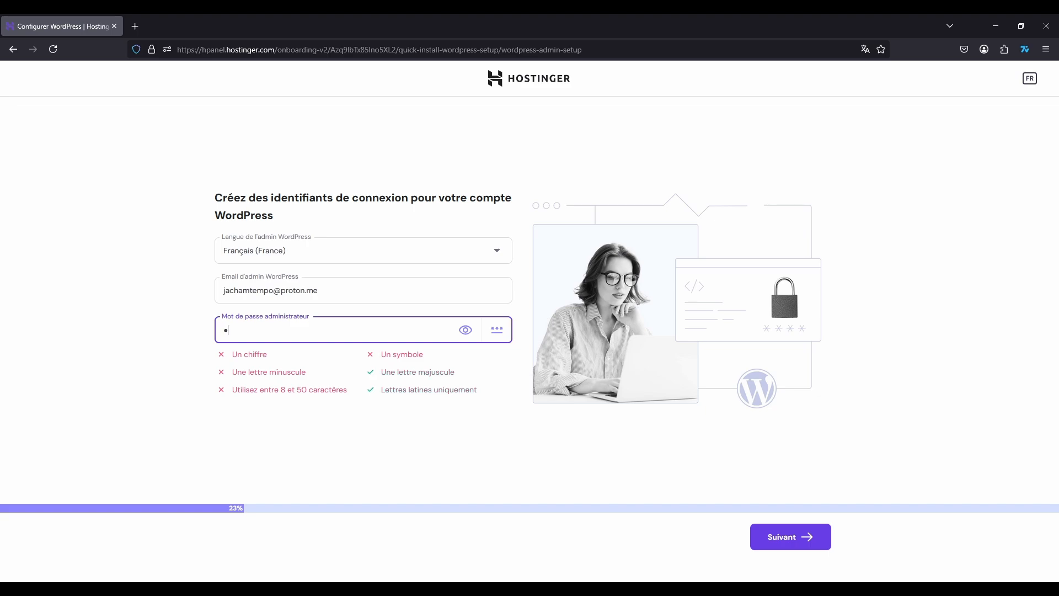
pyautogui.write('•••••••••')
pyautogui.click(439, 463)
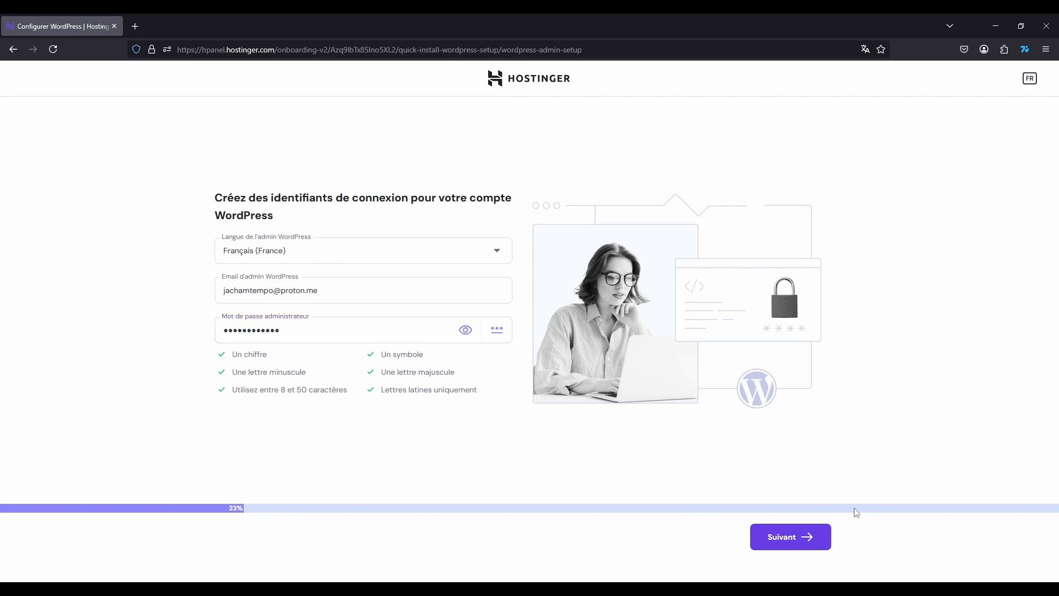
pyautogui.click(794, 538)
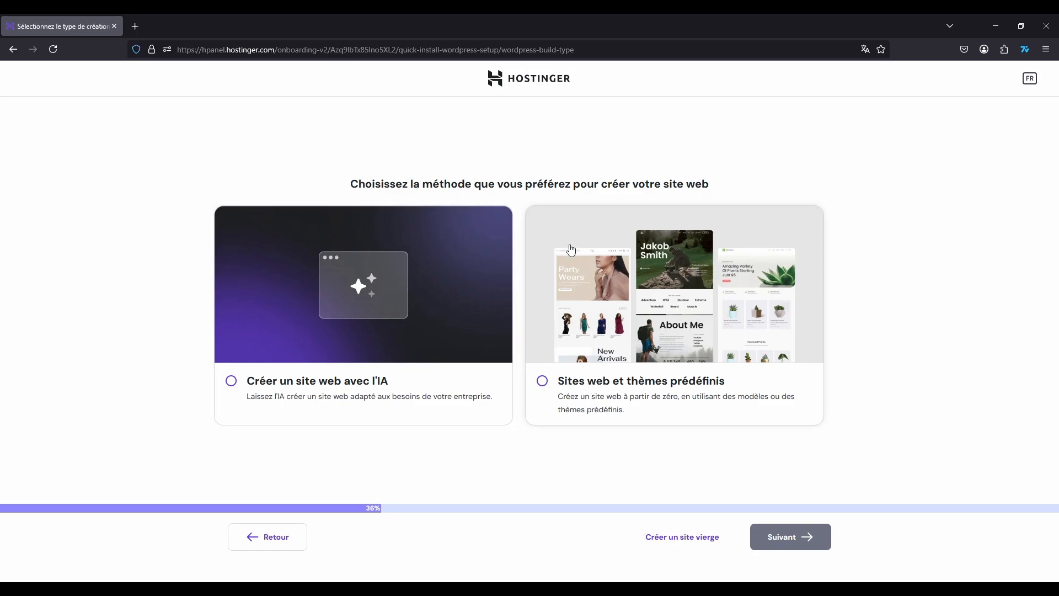
# - Choose to create a blank site and assign it the domain name formation-jc.fr
pyautogui.click(551, 380)
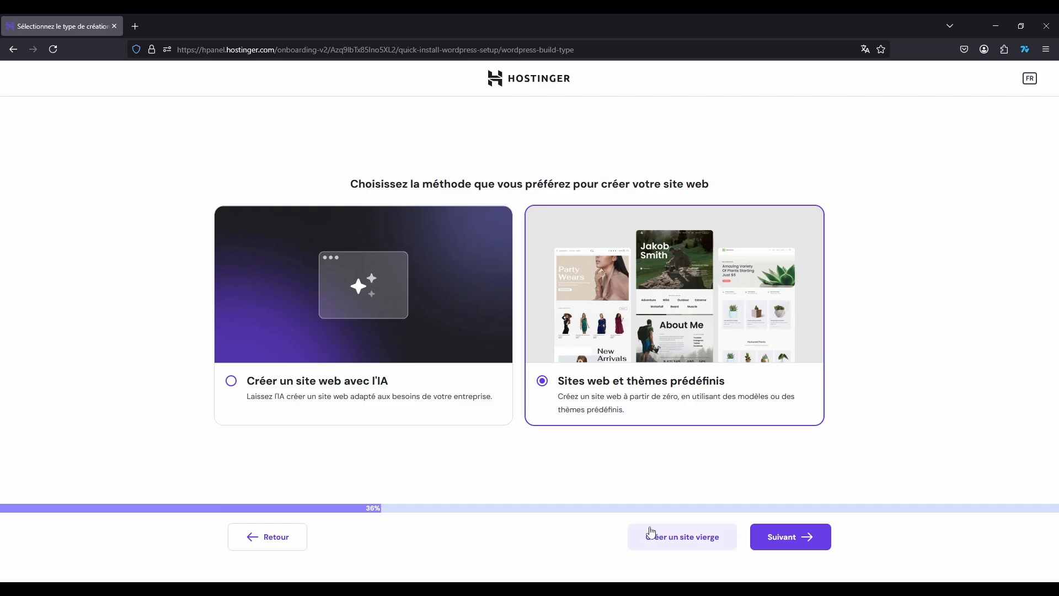
pyautogui.click(670, 538)
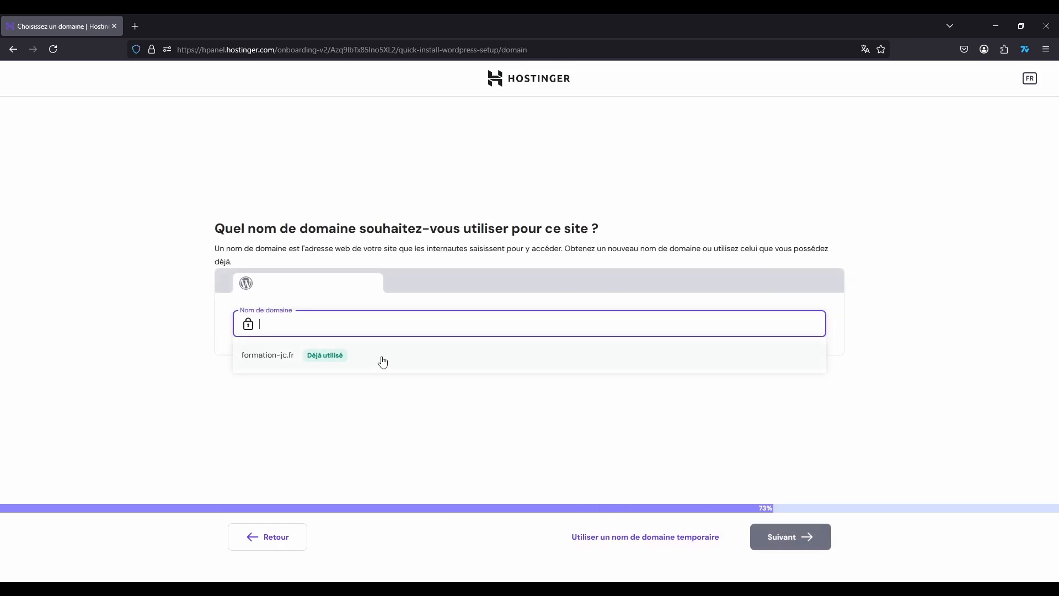
pyautogui.click(364, 362)
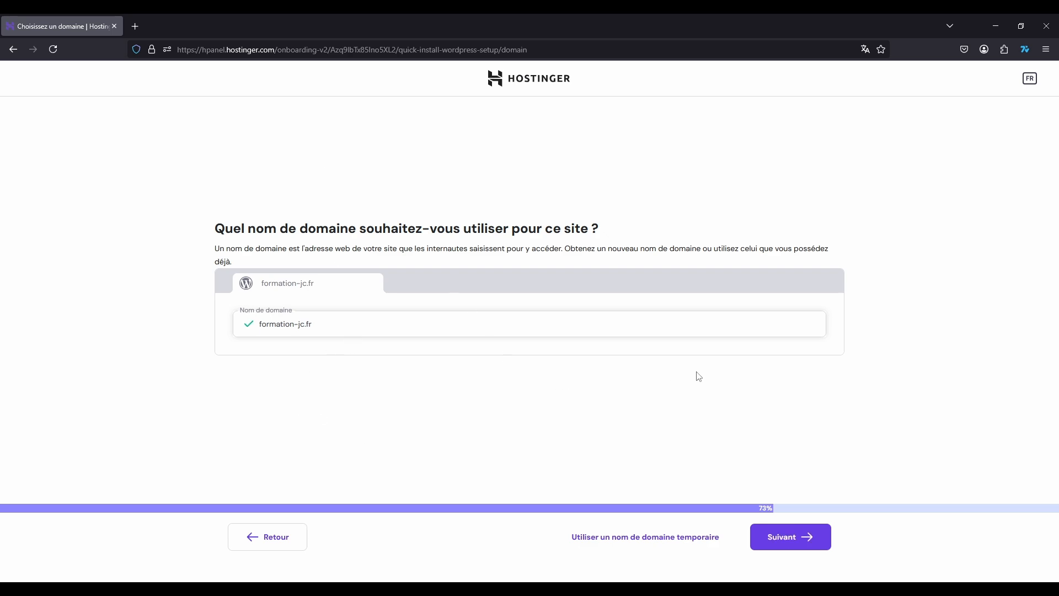
pyautogui.click(778, 538)
pyautogui.click(762, 537)
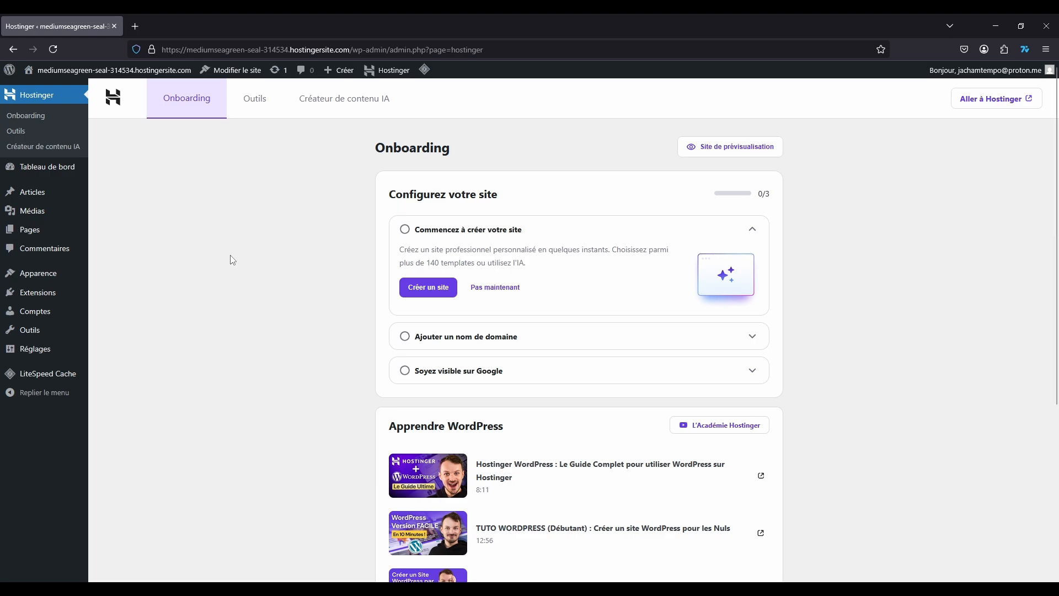
# - View the new site's public home page in a separate tab, return to the WordPress admin and close that tab
pyautogui.moveTo(146, 75)
pyautogui.rightClick(64, 96)
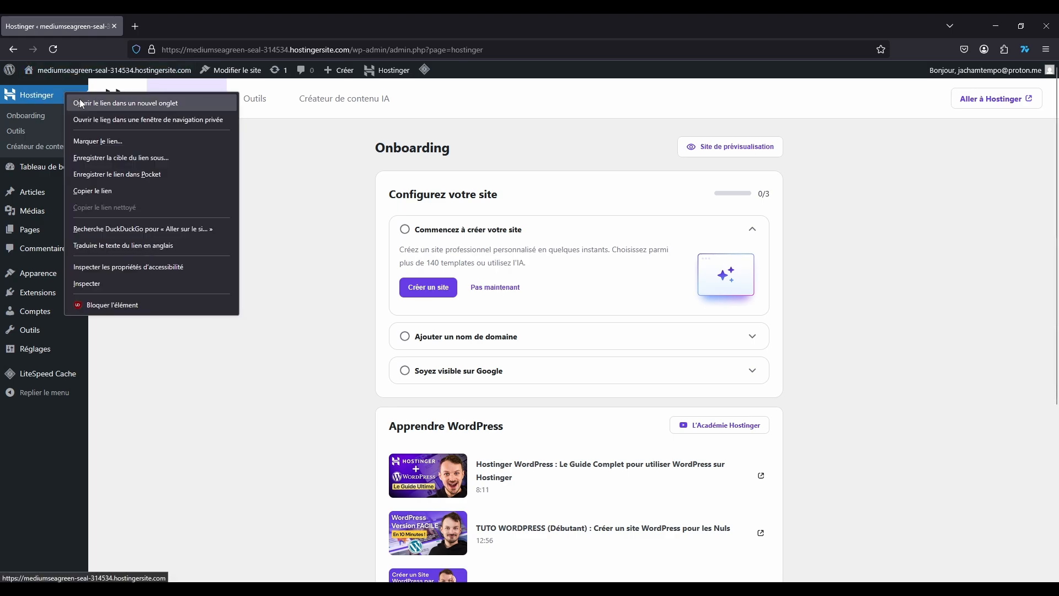
pyautogui.click(99, 102)
pyautogui.hotkey('ctrl', 'Tab')
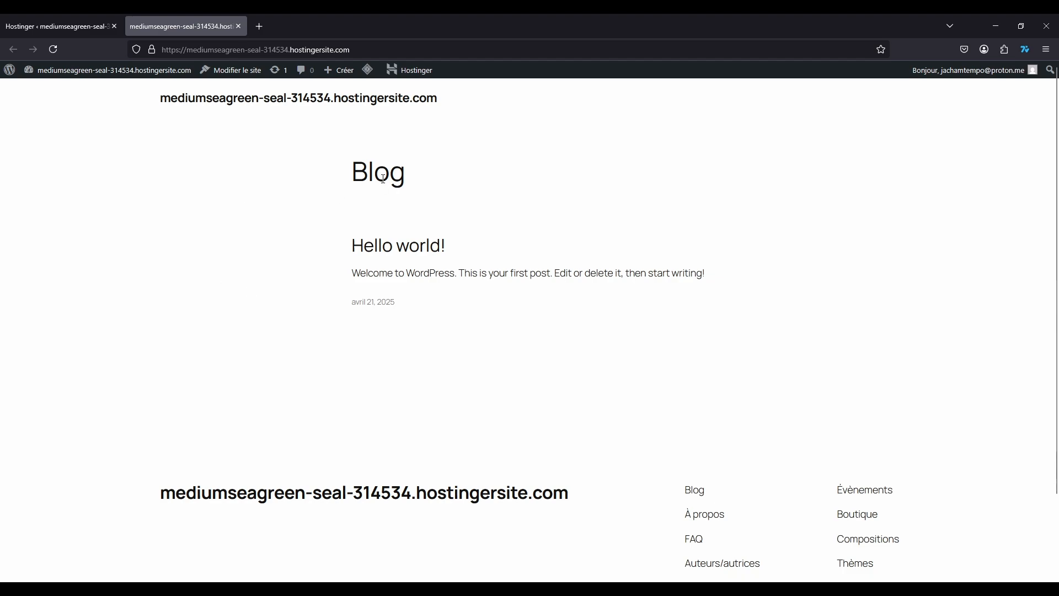
pyautogui.moveTo(59, 16)
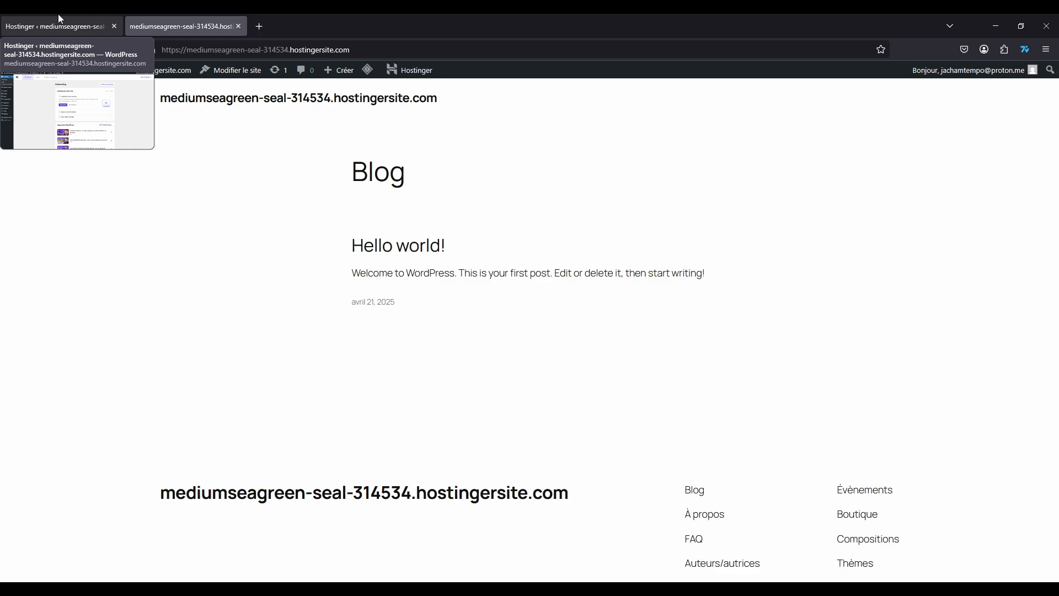
pyautogui.click(59, 22)
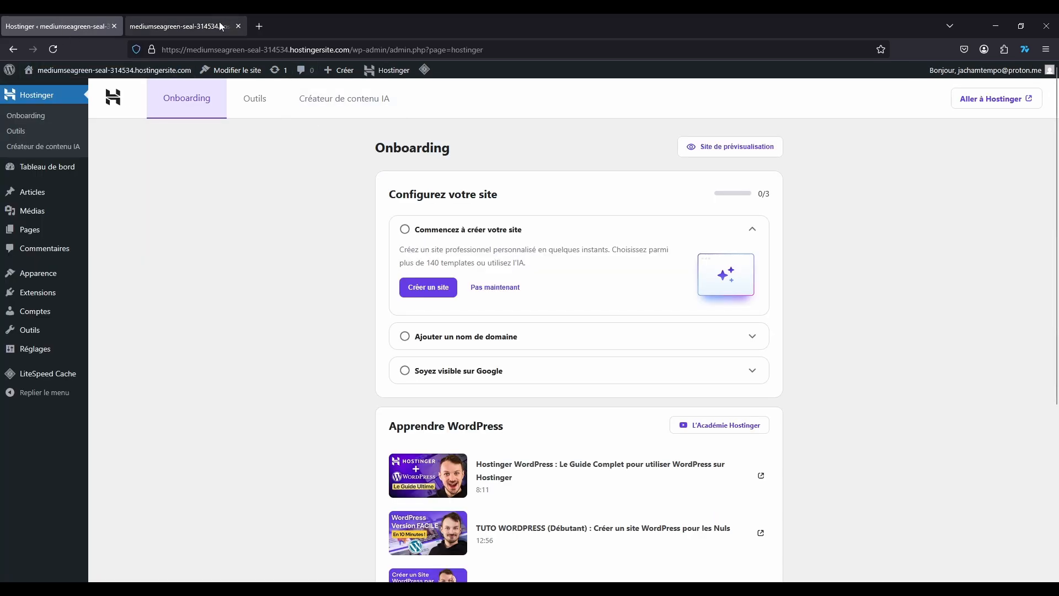
pyautogui.click(238, 26)
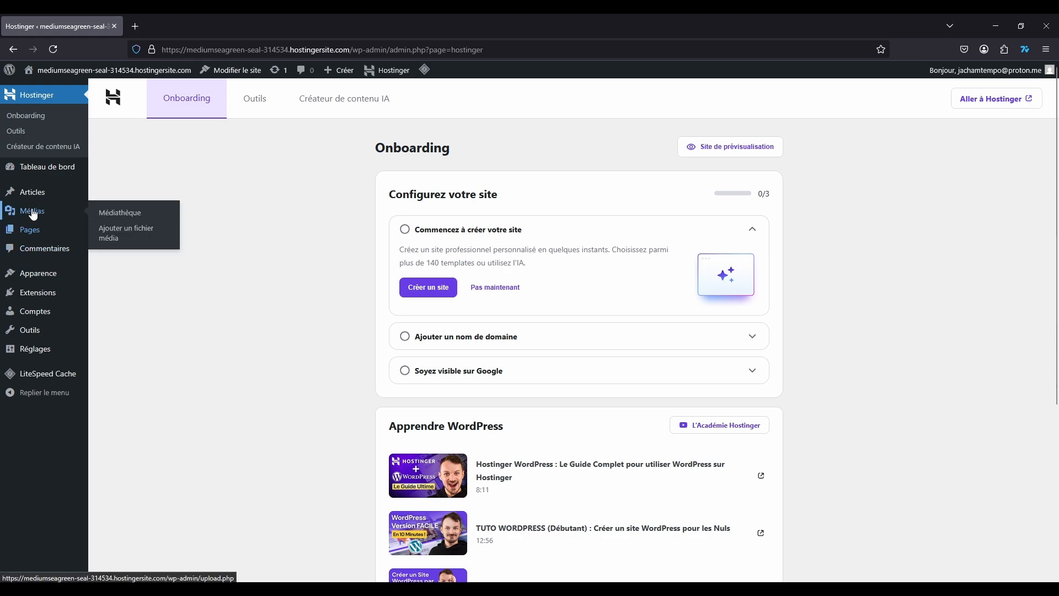
# - Search the WordPress plugin directory for "elementor" and open the details of Elementor Website Builder
pyautogui.click(44, 293)
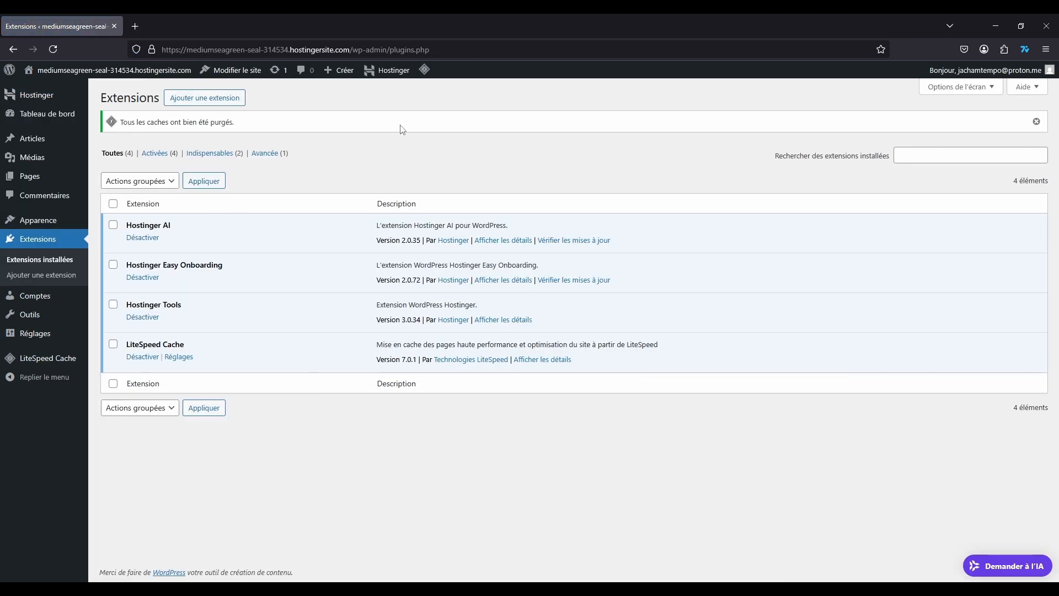
pyautogui.click(205, 98)
pyautogui.click(859, 133)
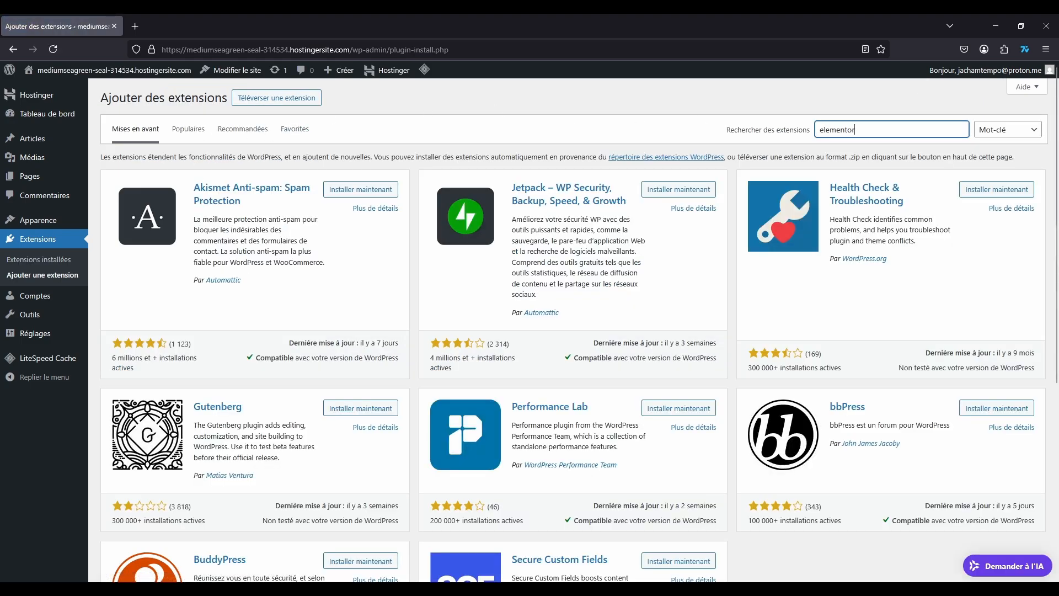
pyautogui.press('Return')
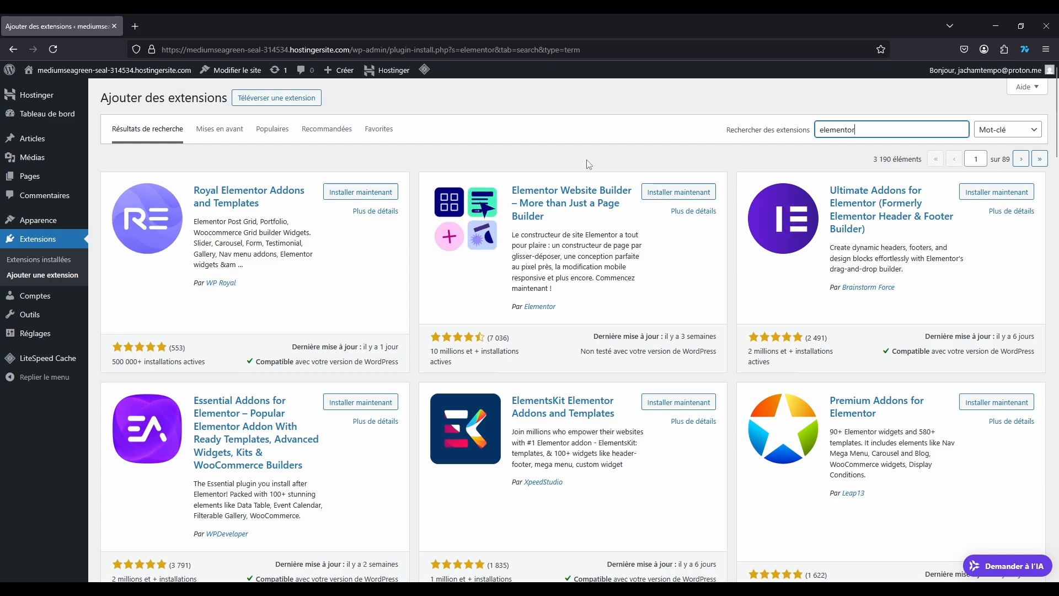
pyautogui.click(694, 210)
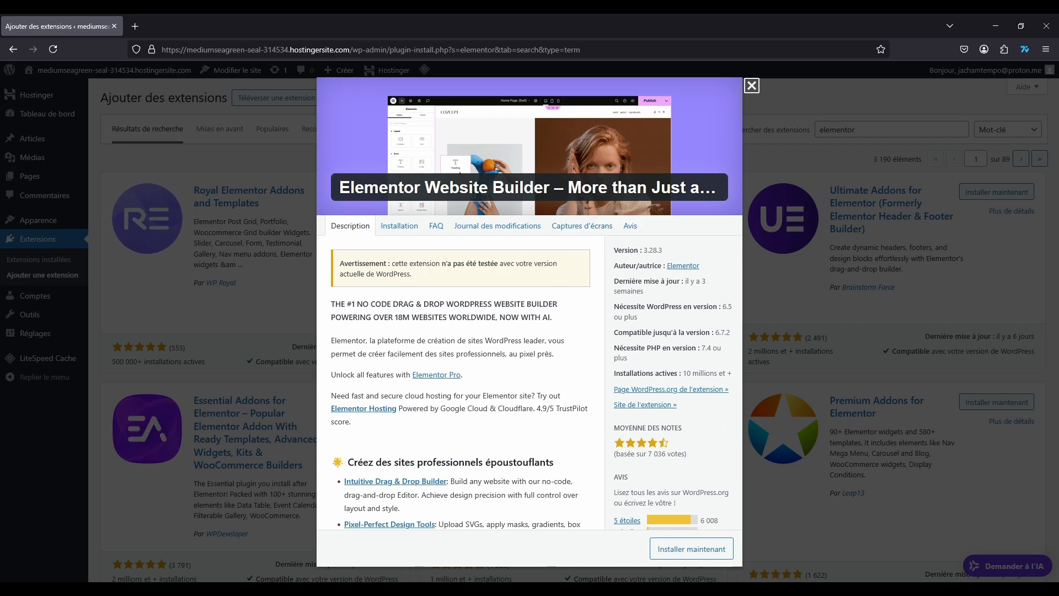
# - Install and activate the Elementor Website Builder plugin, and skip creating an Elementor account
pyautogui.click(674, 549)
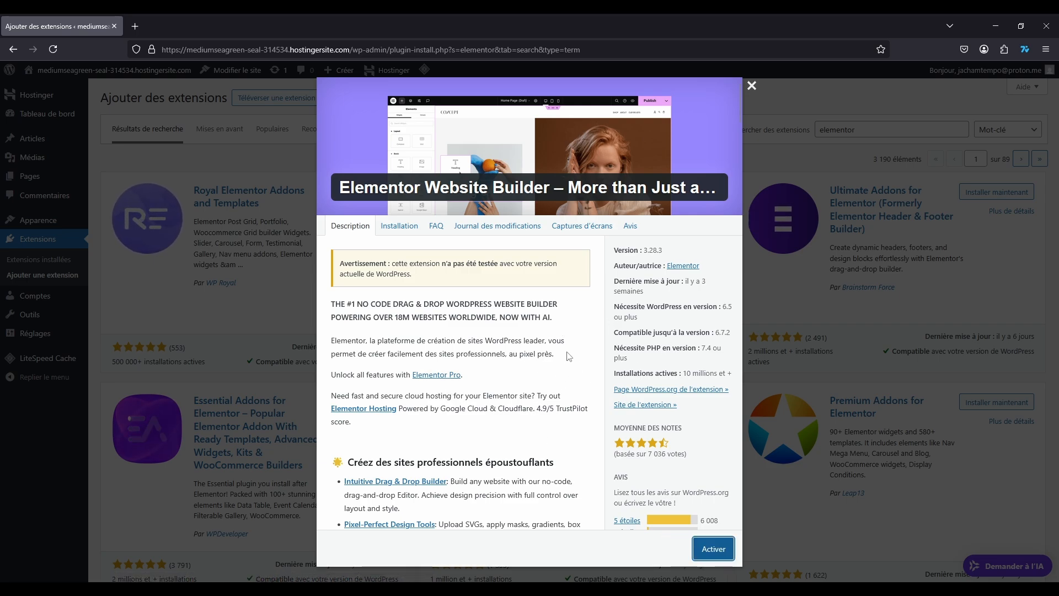
pyautogui.click(713, 548)
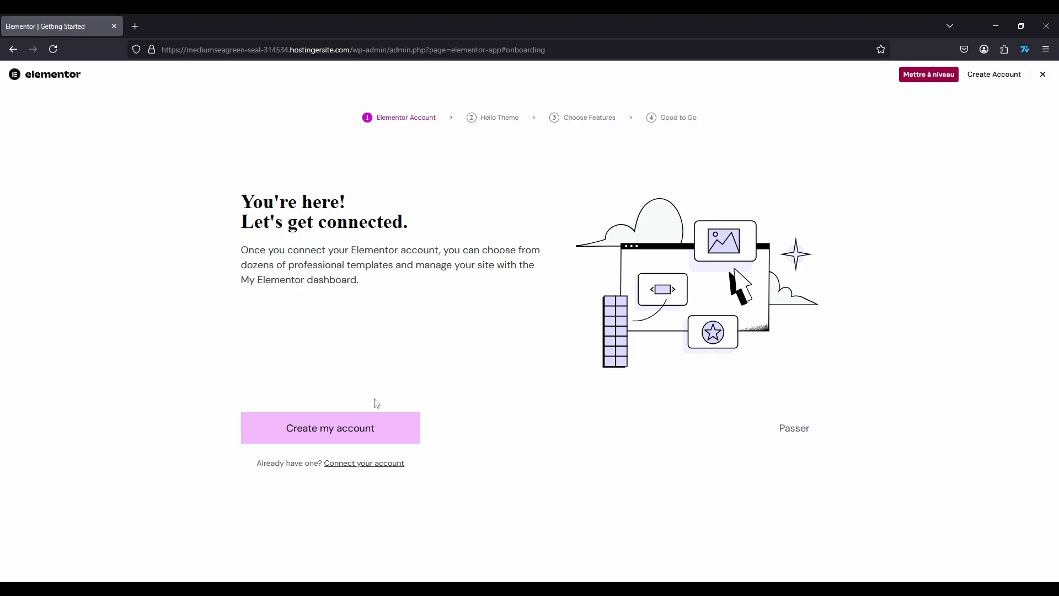
pyautogui.click(795, 431)
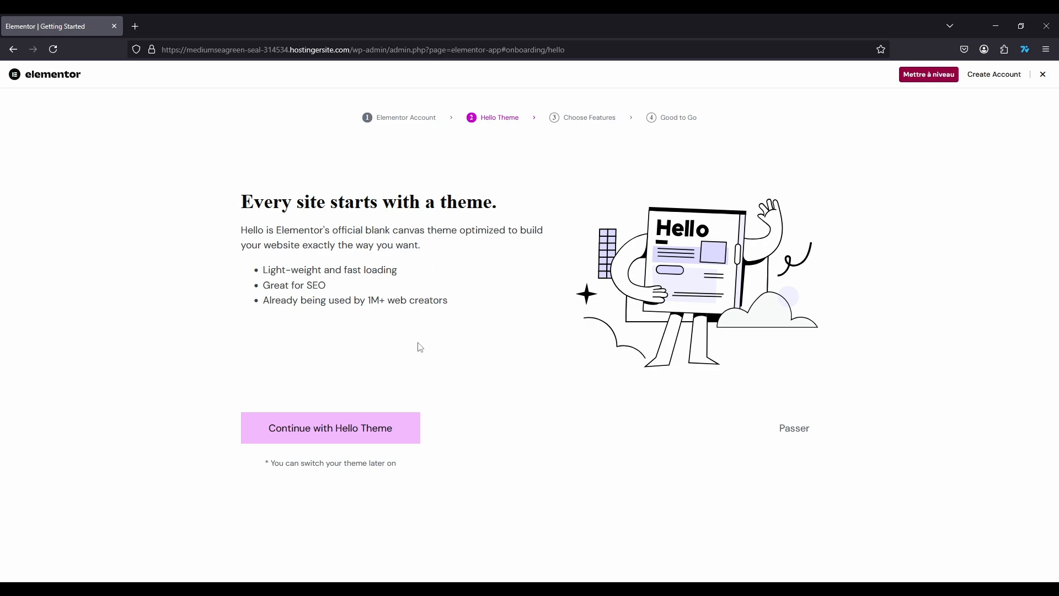
# - Continue the Elementor setup with the Hello Theme and skip the selection of additional Pro features
pyautogui.click(386, 426)
pyautogui.click(387, 440)
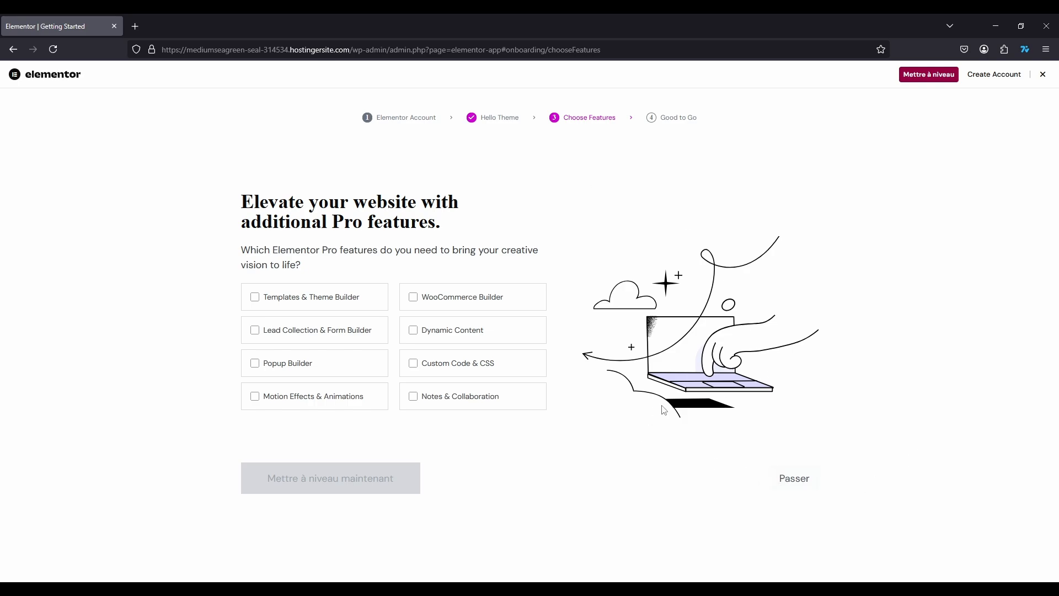
pyautogui.click(798, 483)
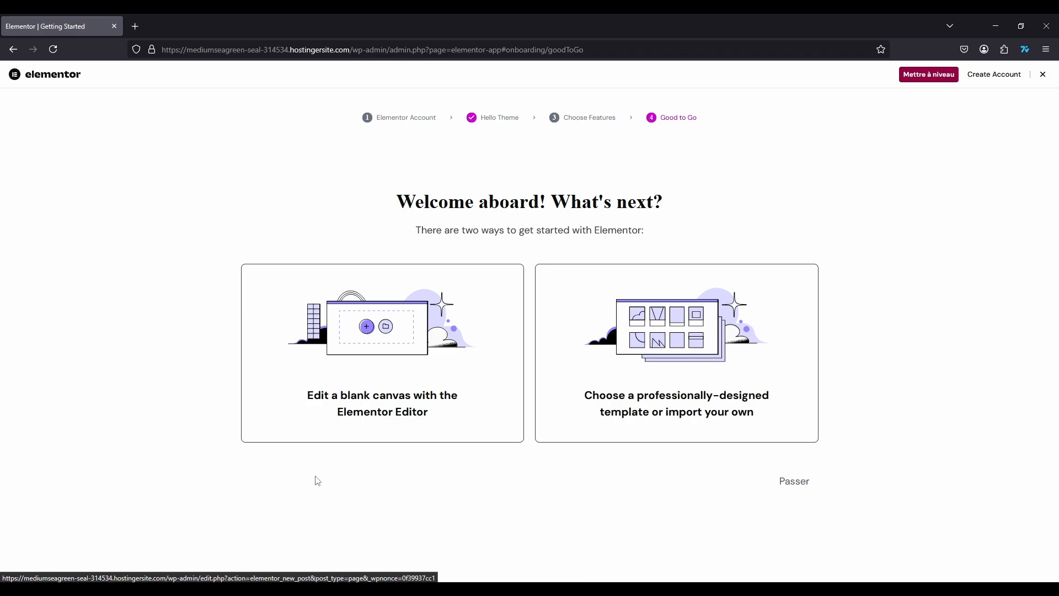
# - Start with a blank canvas in the Elementor Editor, dismissing the AI notification and the Structure window
pyautogui.click(382, 364)
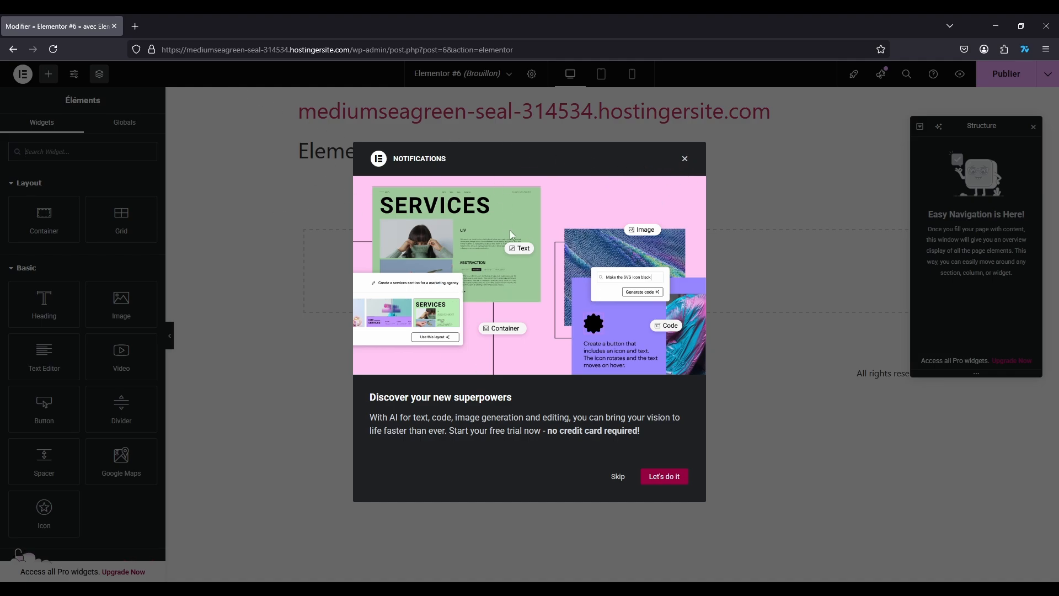
pyautogui.click(685, 159)
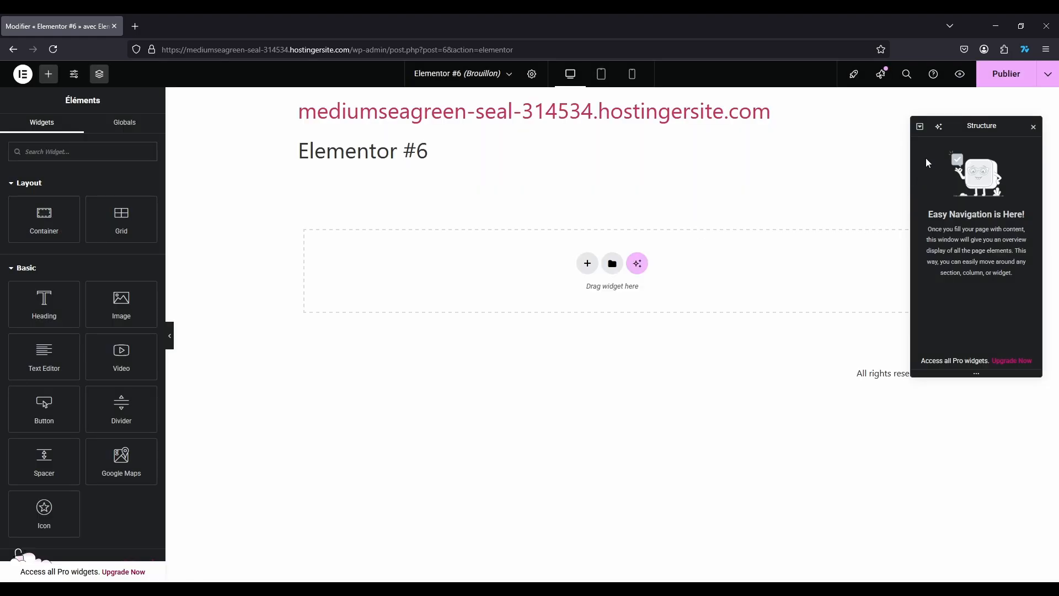
pyautogui.click(1033, 127)
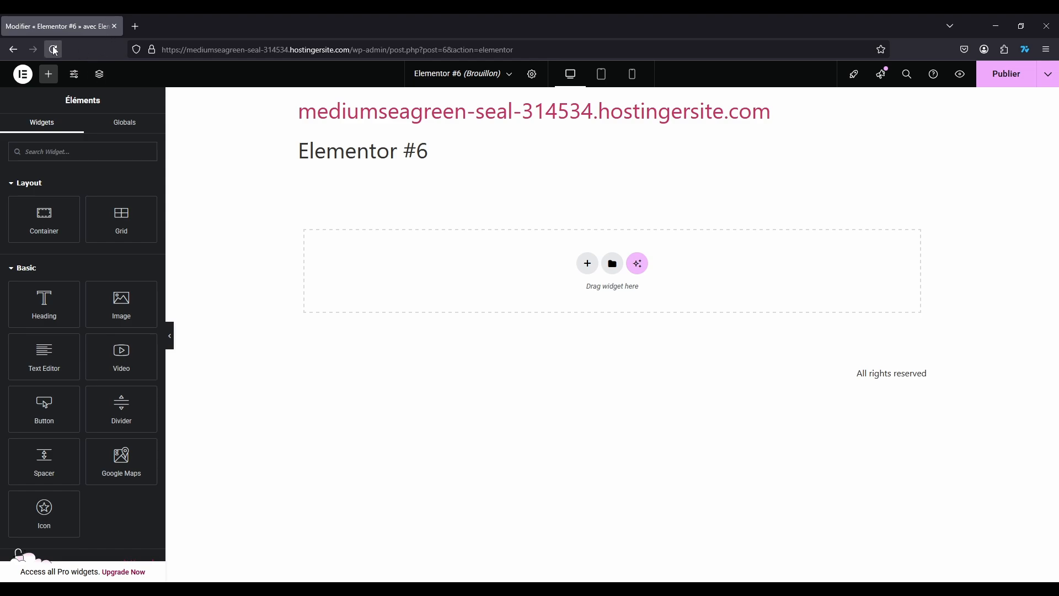
# - View the draft page in a separate tab and return to the Elementor editor
pyautogui.click(1049, 78)
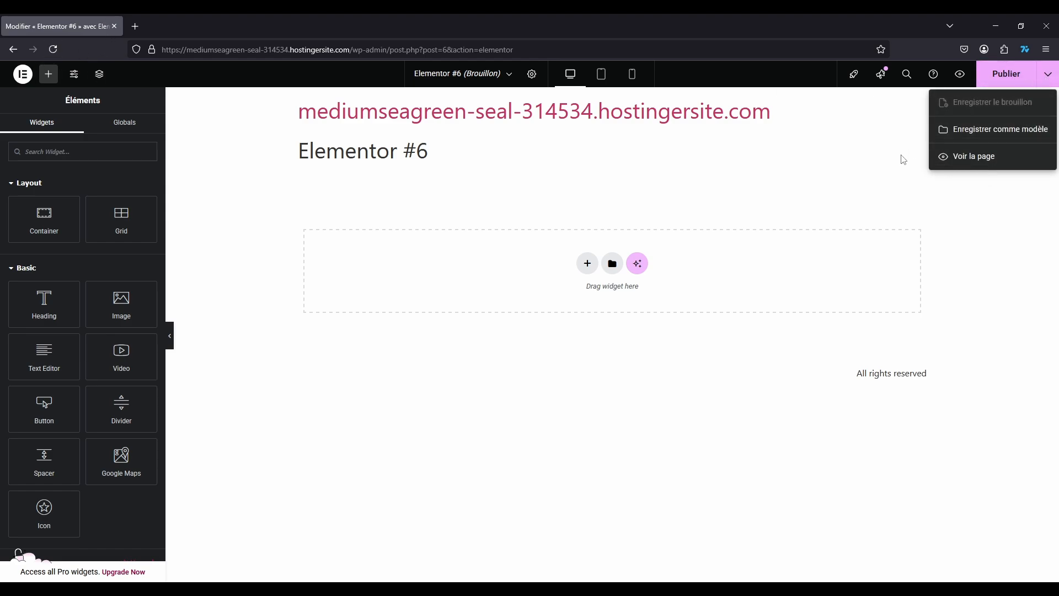
pyautogui.rightClick(948, 177)
pyautogui.press('Escape')
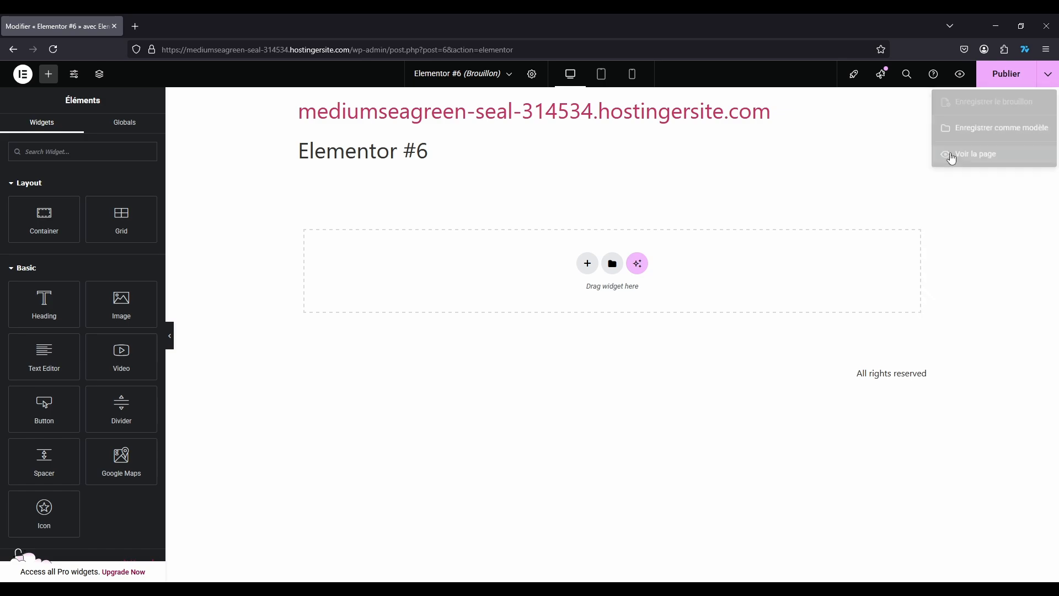
pyautogui.click(1048, 76)
pyautogui.click(984, 161)
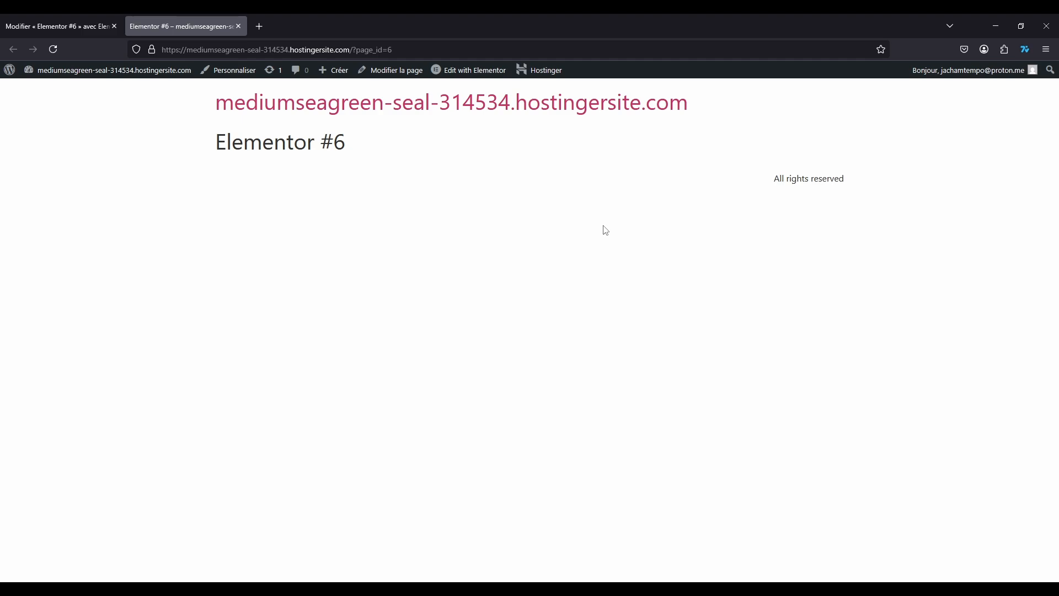
pyautogui.click(55, 26)
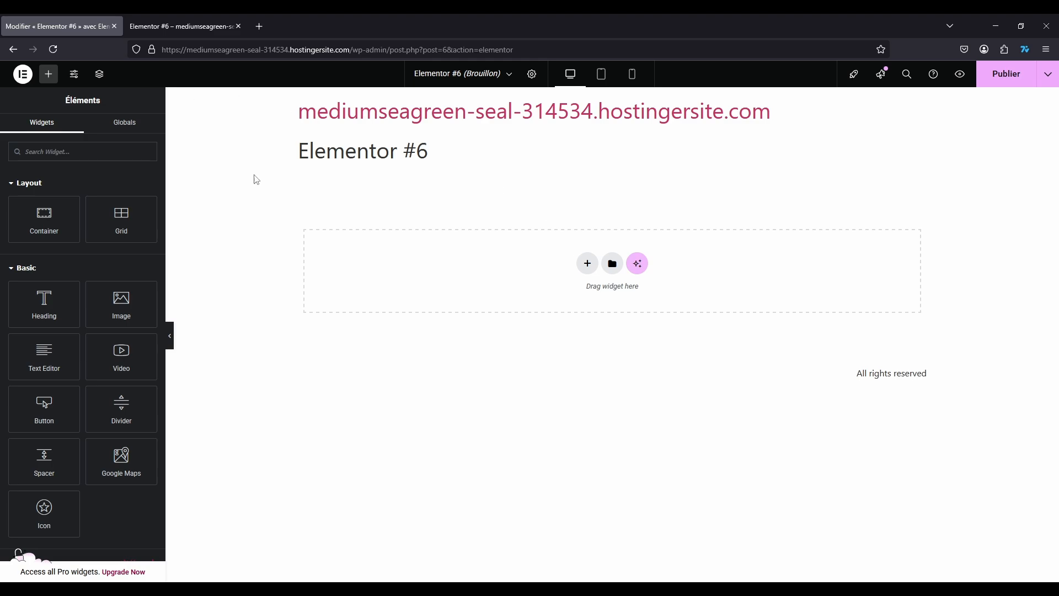
# - Look through the site settings, the available widgets, the Globals section and the page switcher of the editor
pyautogui.click(74, 75)
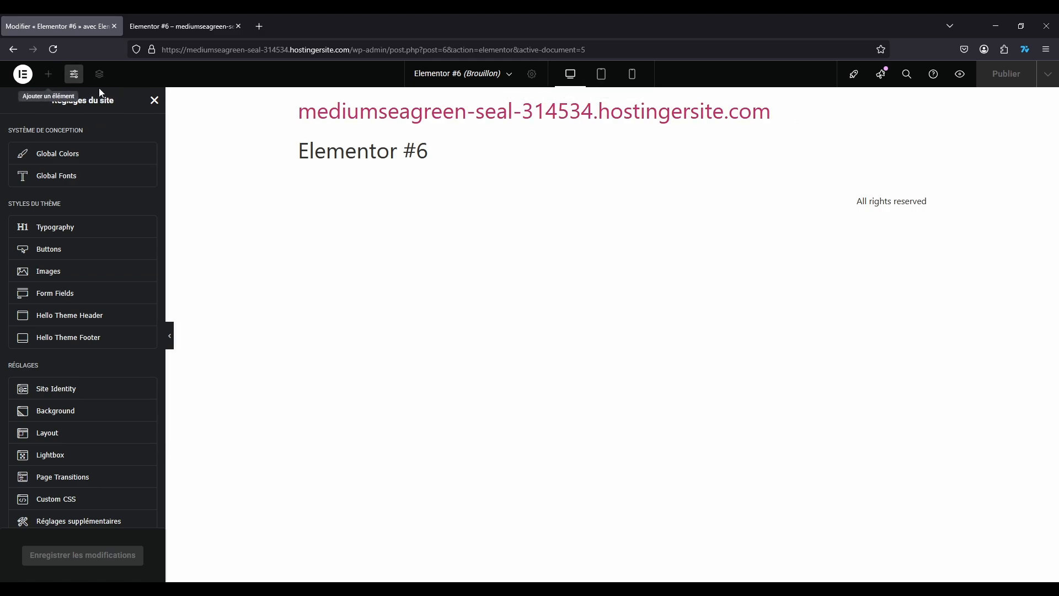
pyautogui.click(74, 76)
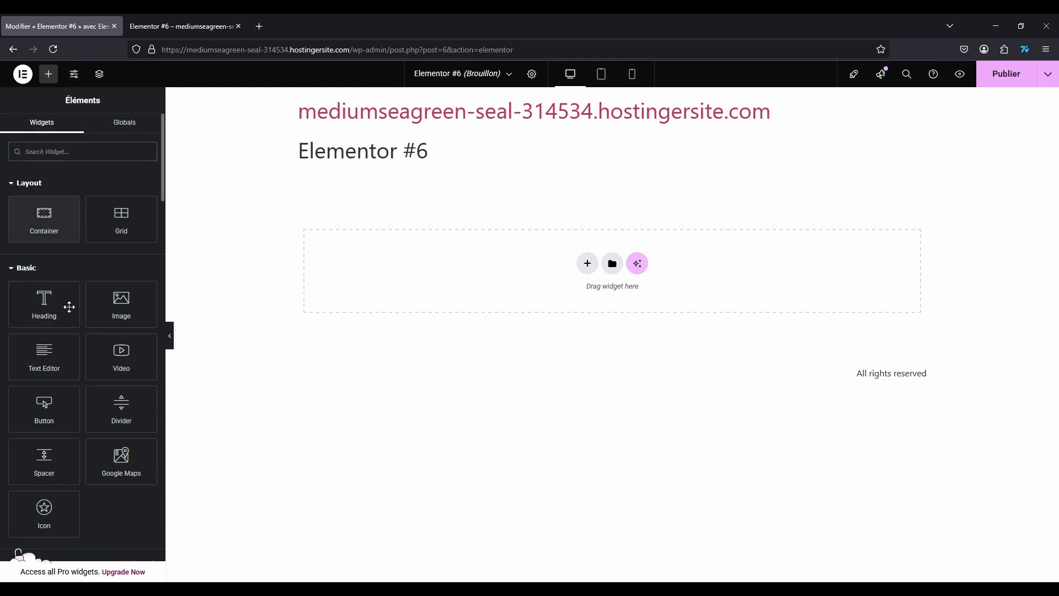
pyautogui.scroll(-20, 83, 419)
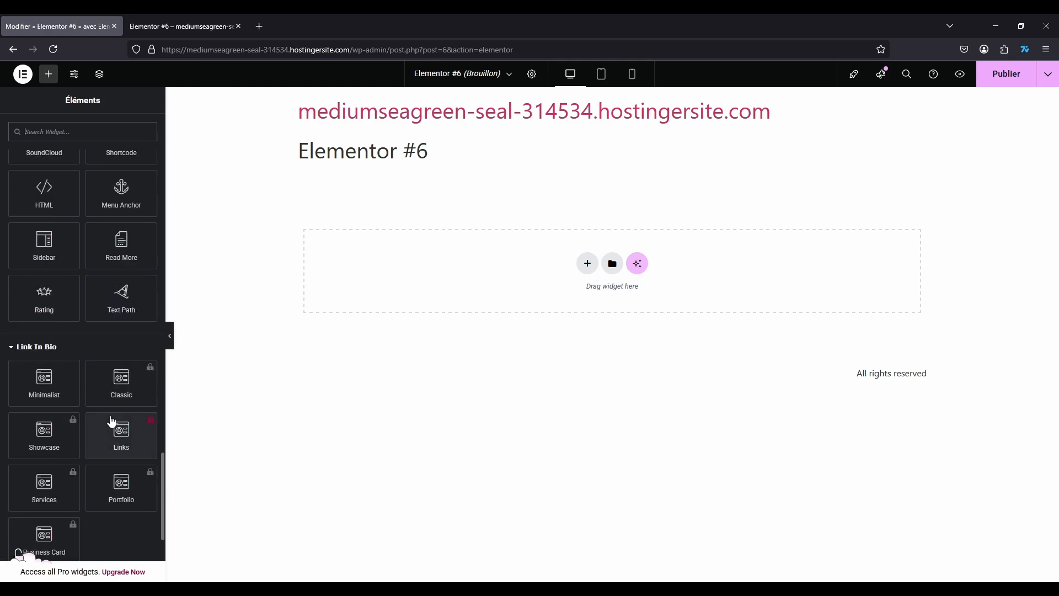
pyautogui.scroll(-5, 57, 114)
pyautogui.scroll(20, 57, 114)
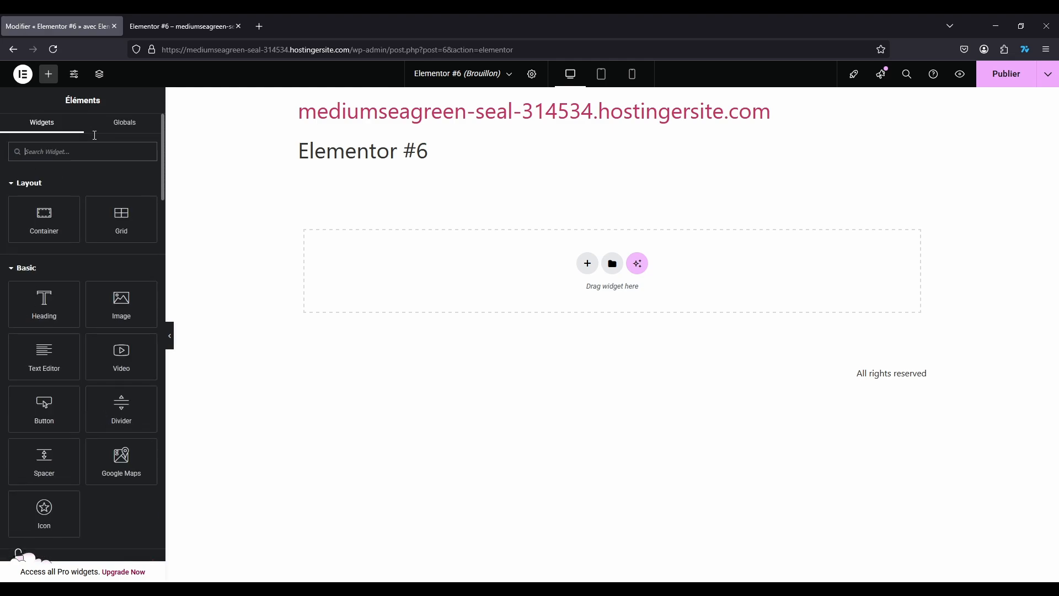
pyautogui.click(120, 122)
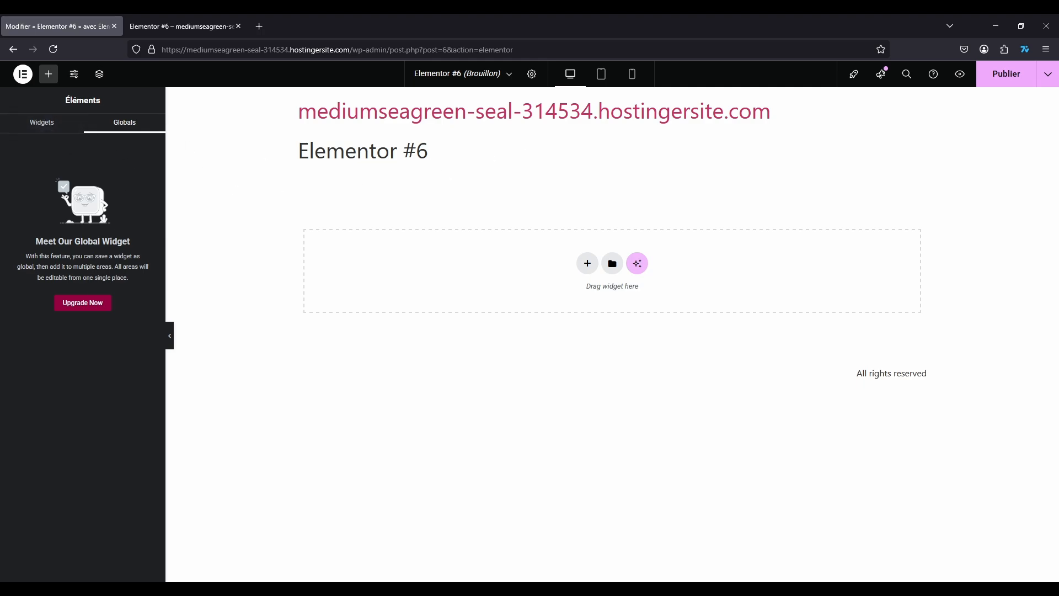
pyautogui.click(42, 126)
pyautogui.click(493, 76)
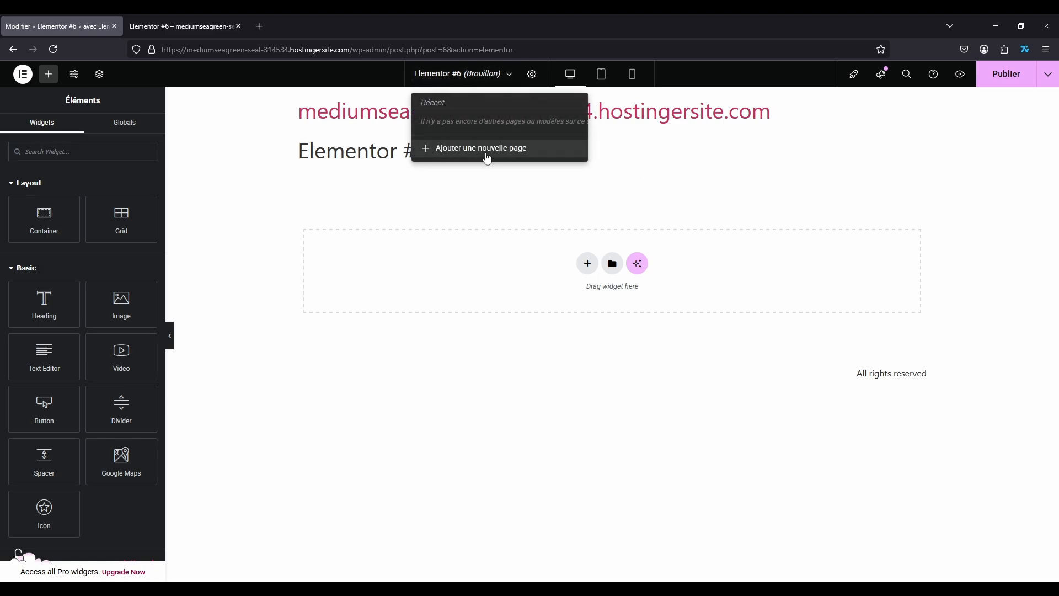
pyautogui.click(486, 158)
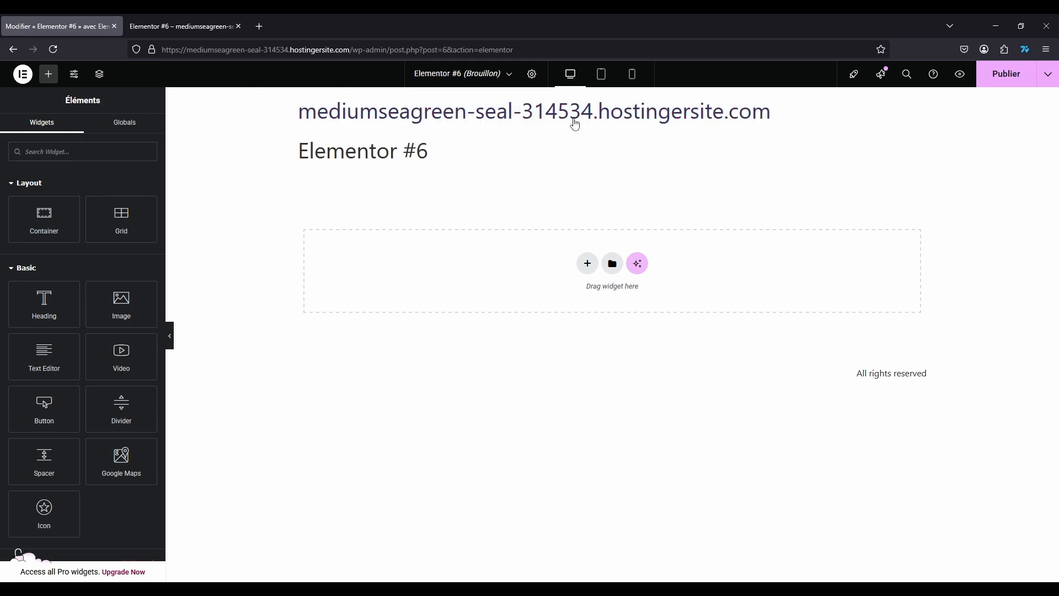
# - Set the page title to "Ma galerie photo" in the page's general settings
pyautogui.click(532, 74)
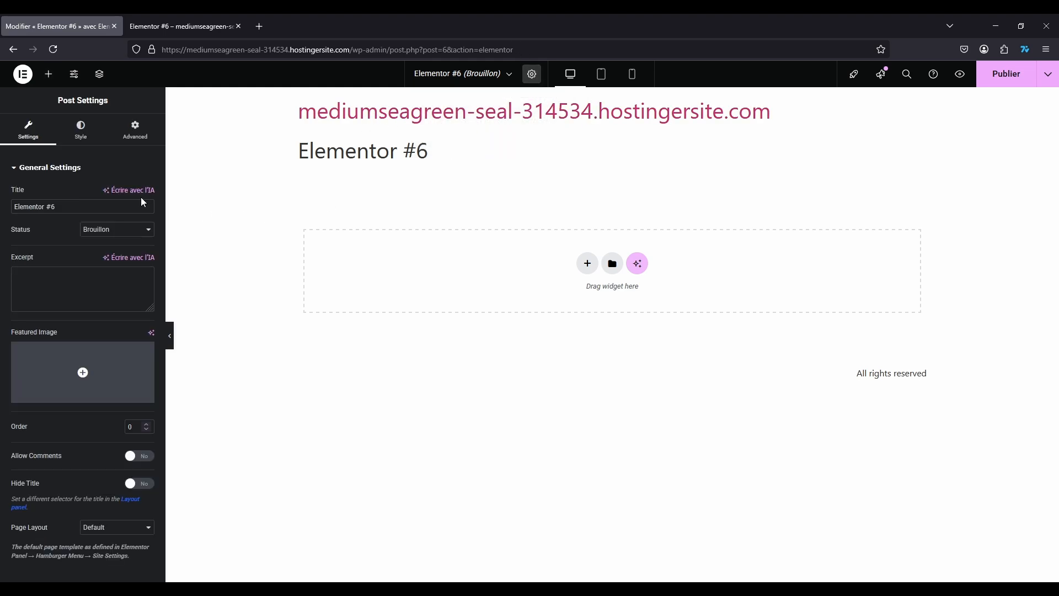
pyautogui.tripleClick(87, 207)
pyautogui.write('Mon site')
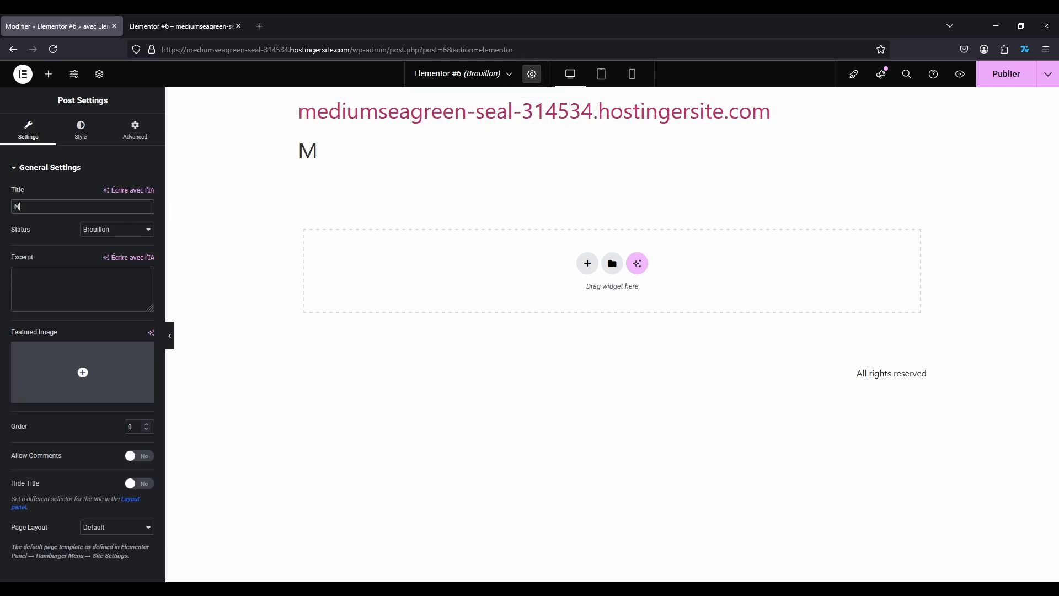
pyautogui.press('BackSpace')
pyautogui.press('BackSpace')
pyautogui.press('BackSpace')
pyautogui.press('BackSpace')
pyautogui.write('blog')
pyautogui.press('BackSpace')
pyautogui.press('BackSpace')
pyautogui.press('BackSpace')
pyautogui.press('BackSpace')
pyautogui.press('BackSpace')
pyautogui.press('BackSpace')
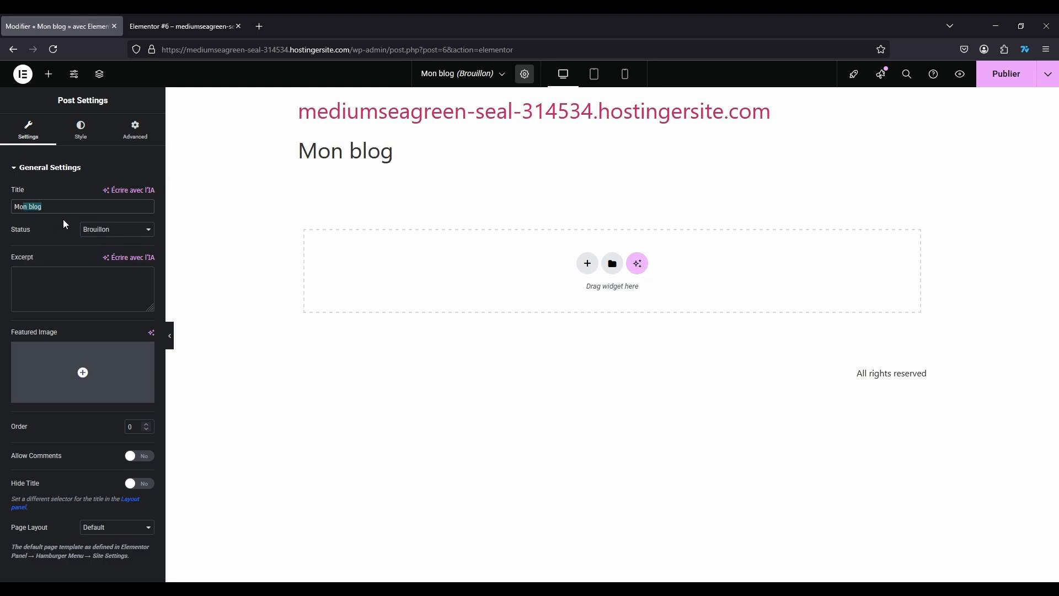
pyautogui.press('BackSpace')
pyautogui.write('a g')
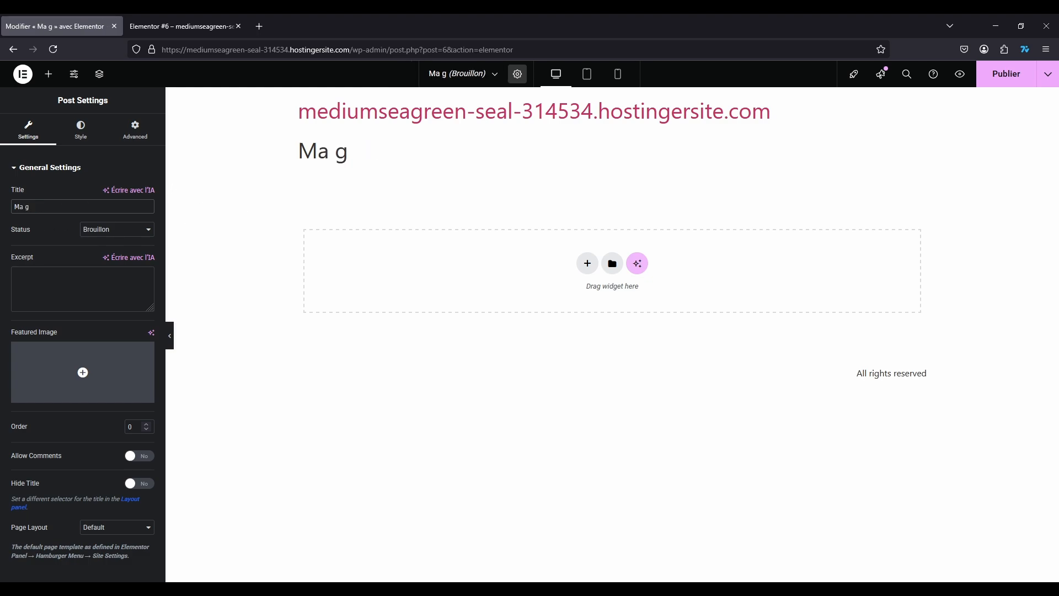
pyautogui.write('alerie photo')
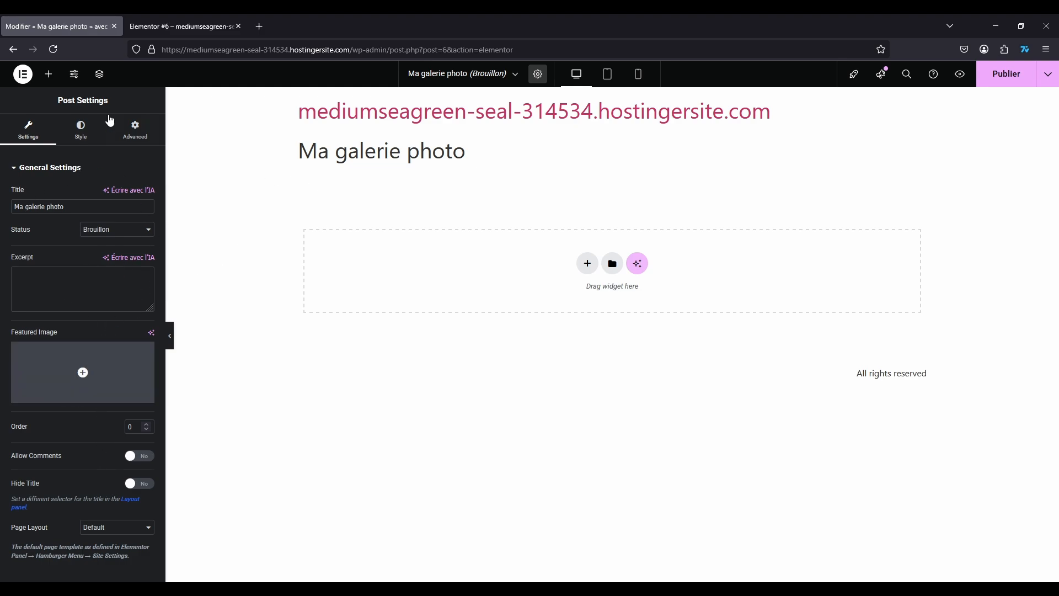
# - Examine the page's Style options such as margin and its Advanced options, and return to the widget list
pyautogui.click(80, 130)
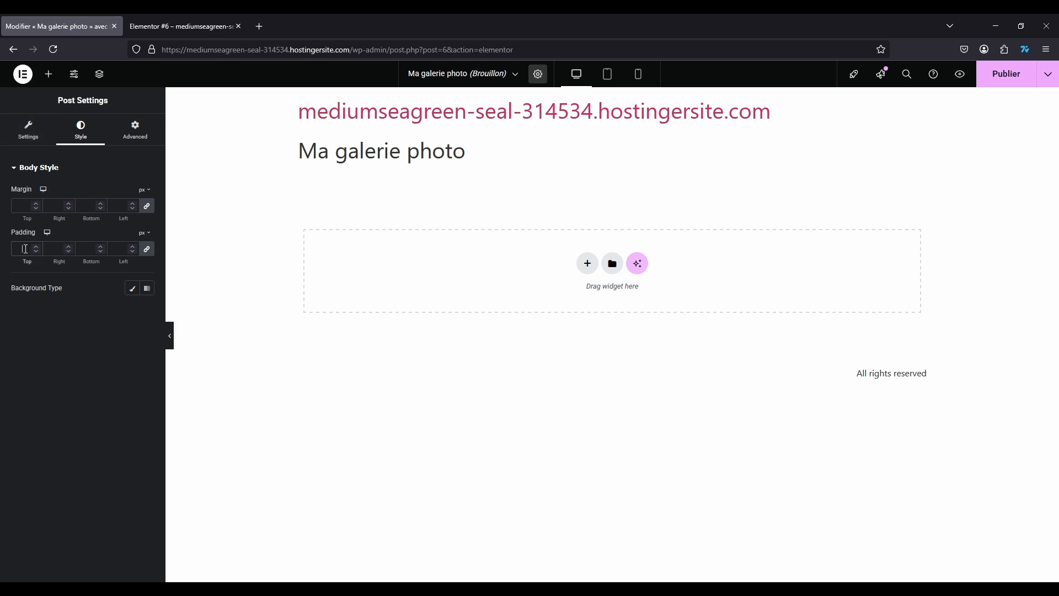
pyautogui.click(36, 204)
pyautogui.click(36, 209)
pyautogui.click(33, 131)
pyautogui.click(135, 132)
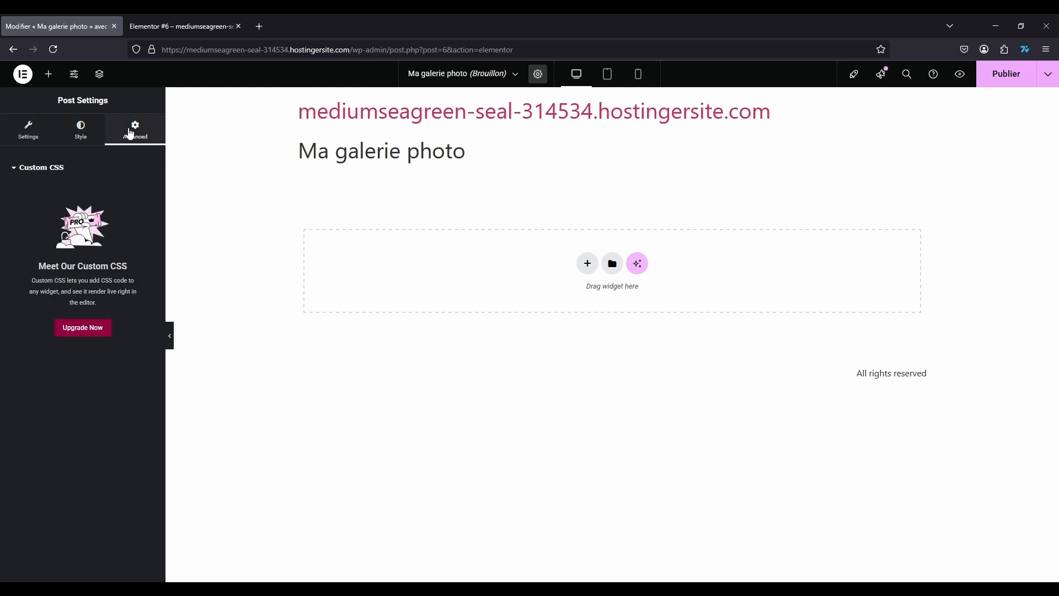
pyautogui.click(28, 136)
pyautogui.click(560, 145)
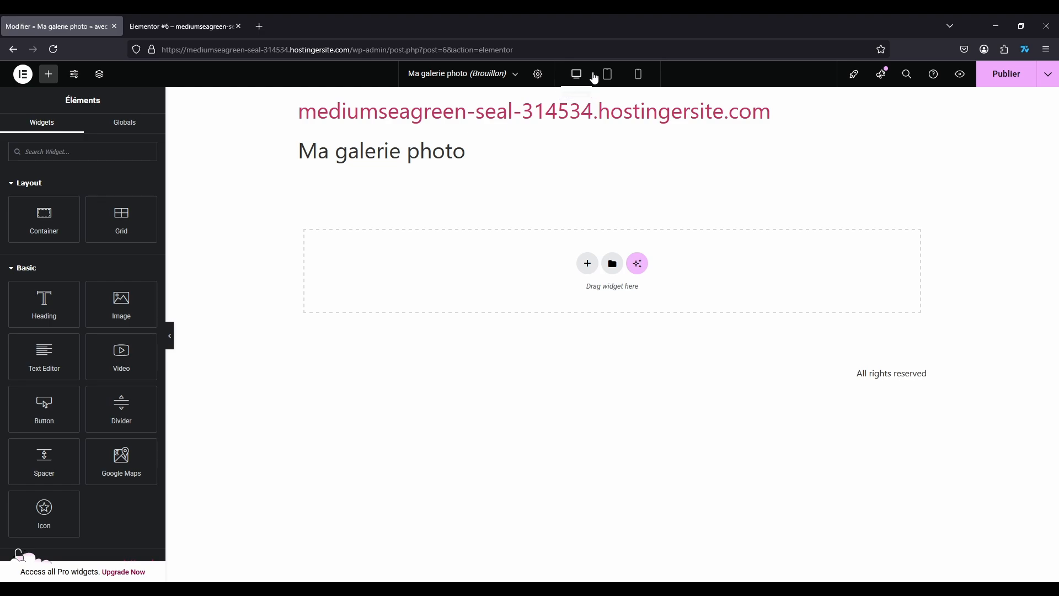
# - Preview the page in tablet and mobile layouts at several preview sizes, and return to the desktop layout
pyautogui.click(609, 77)
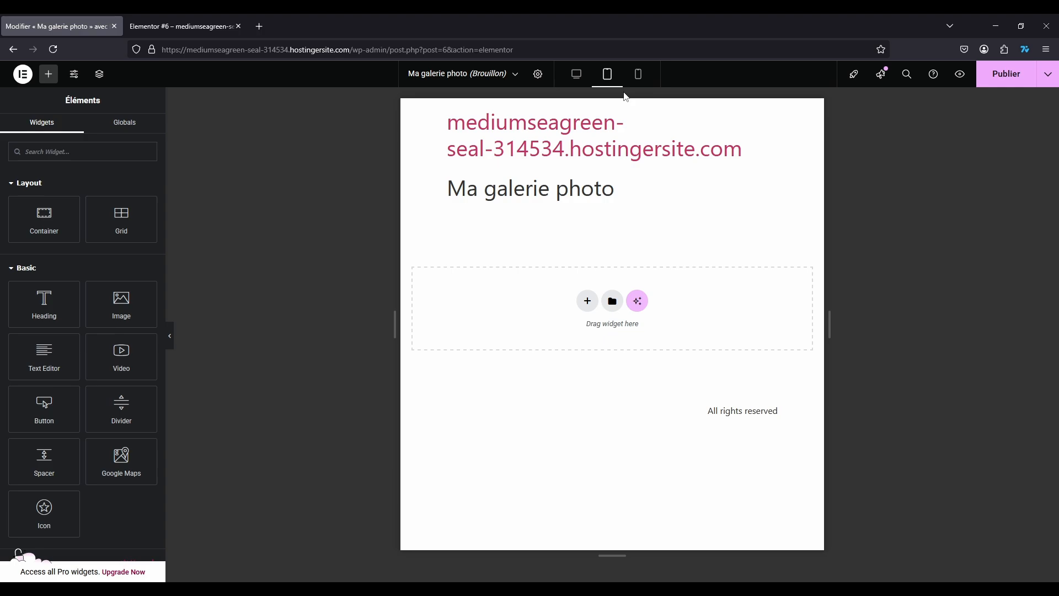
pyautogui.moveTo(829, 323); pyautogui.dragTo(716, 416)
pyautogui.moveTo(611, 556); pyautogui.dragTo(626, 496)
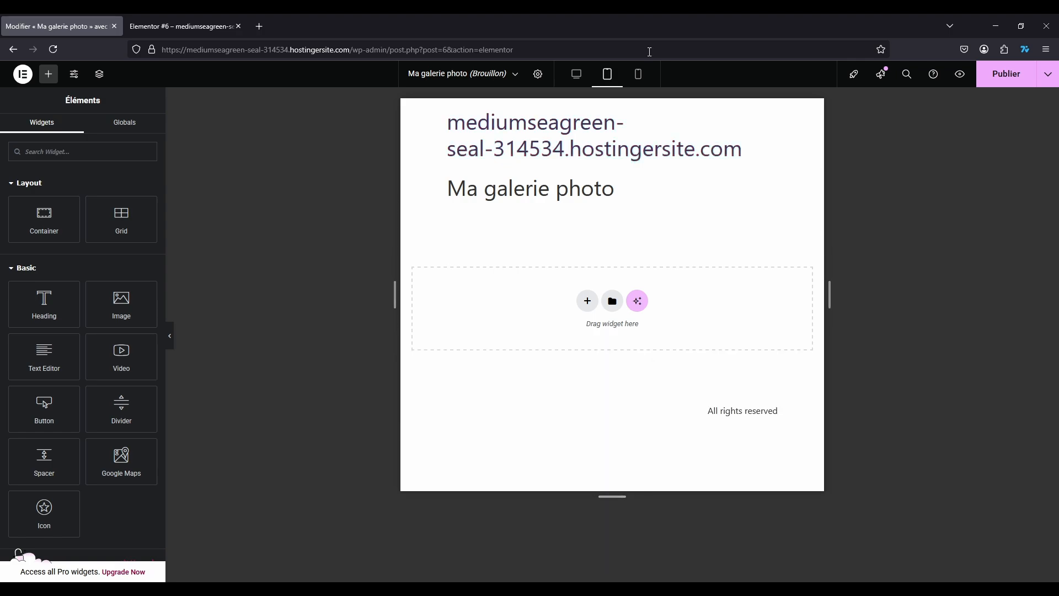
pyautogui.click(638, 74)
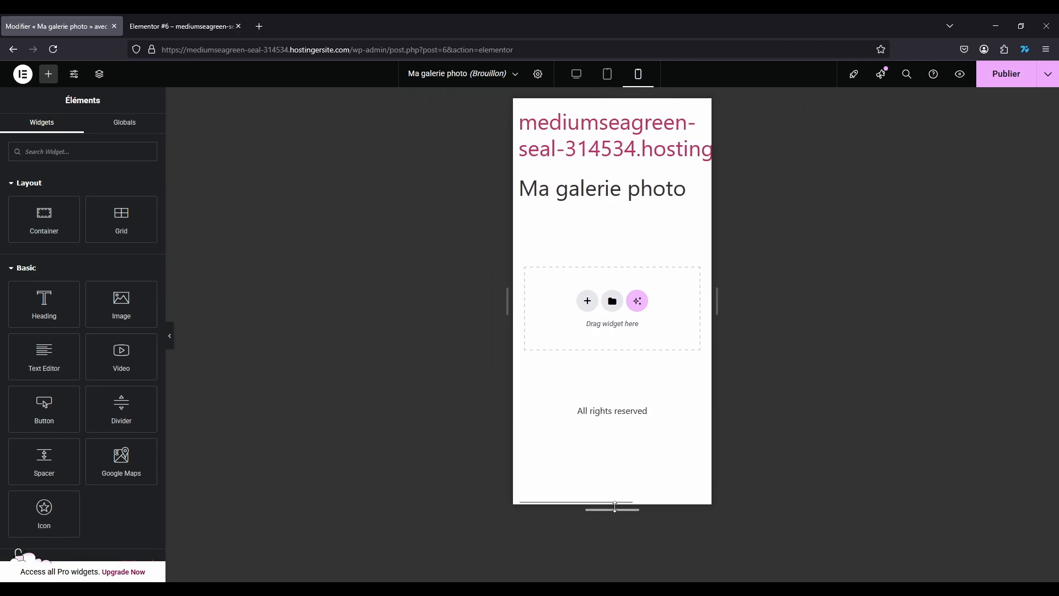
pyautogui.moveTo(614, 507)
pyautogui.mouseDown()
pyautogui.moveTo(612, 573)
pyautogui.moveTo(624, 466)
pyautogui.moveTo(612, 576)
pyautogui.moveTo(612, 516)
pyautogui.mouseUp()
pyautogui.moveTo(717, 309); pyautogui.dragTo(465, 254)
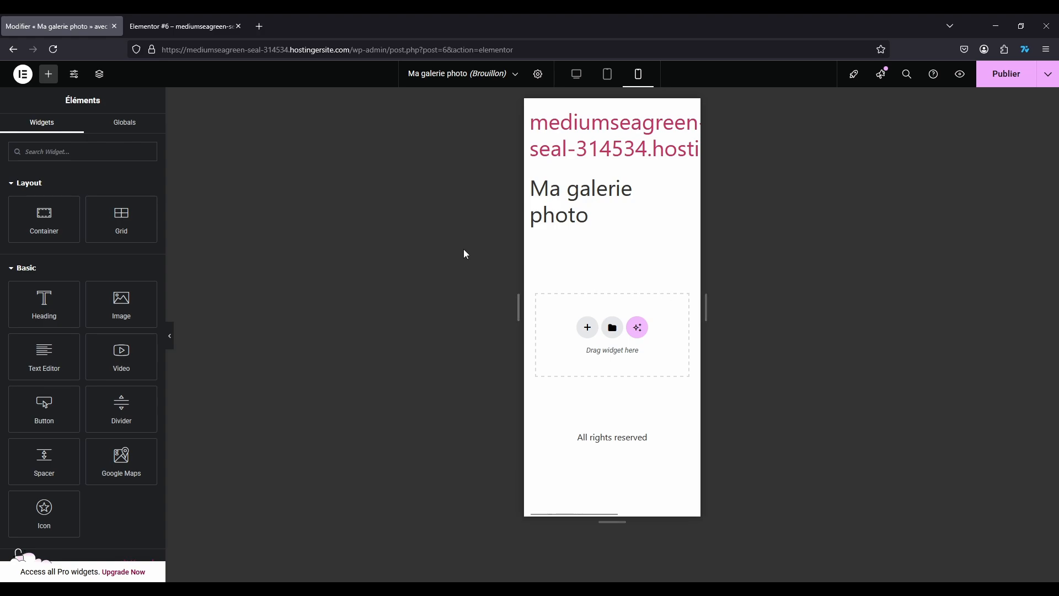
pyautogui.moveTo(708, 308); pyautogui.dragTo(806, 298)
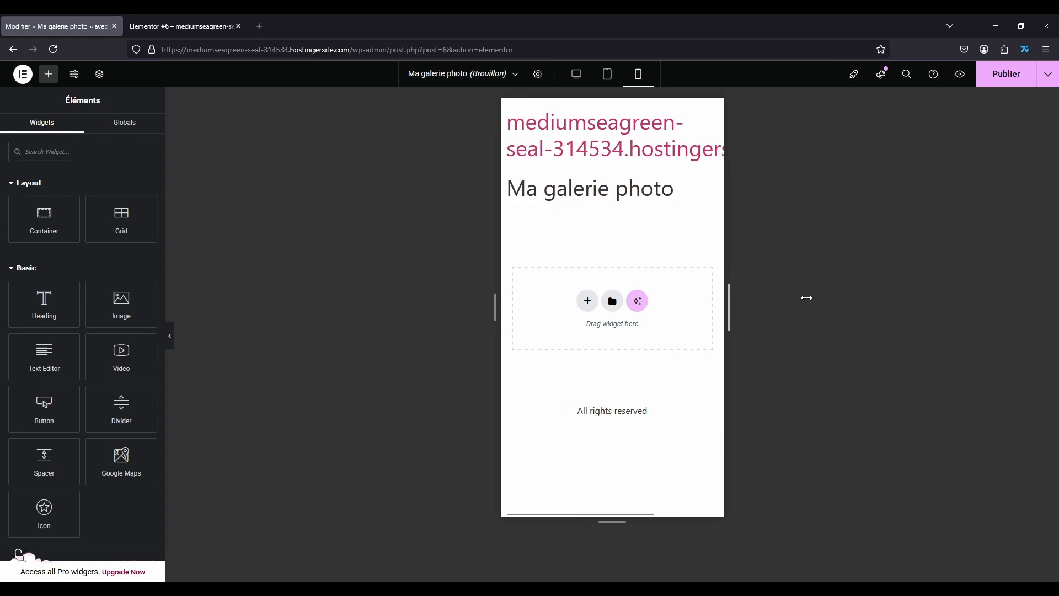
pyautogui.click(577, 74)
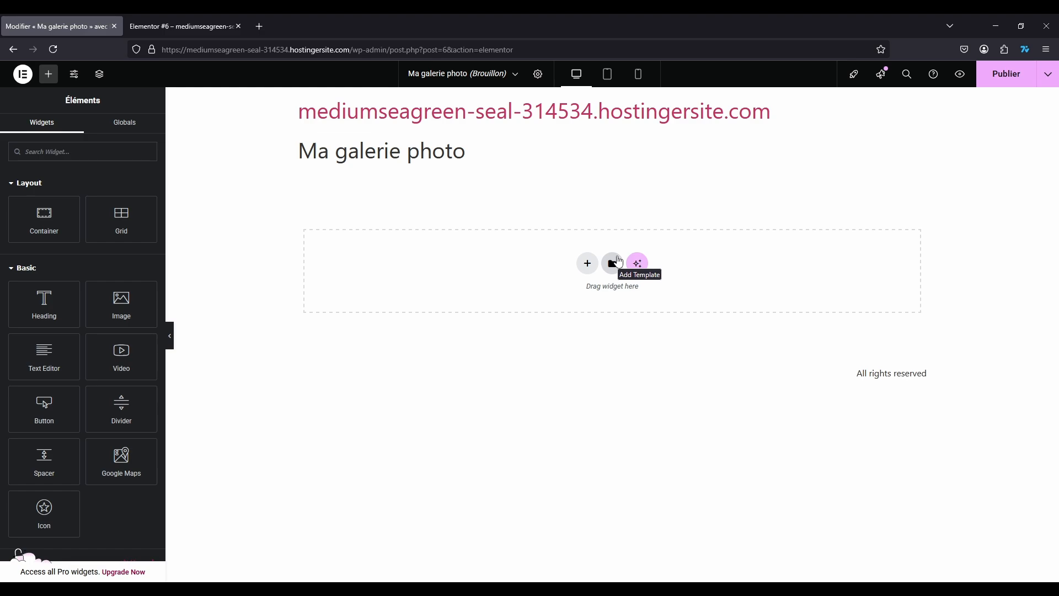
# - Look through the block and page templates in the template library, close it, and review the available widgets
pyautogui.click(618, 263)
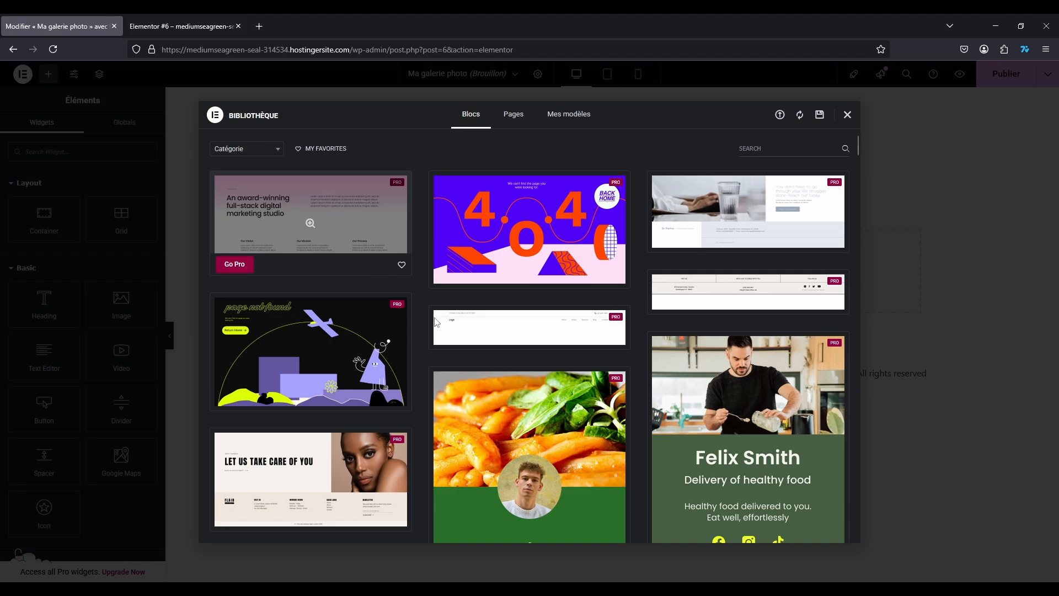
pyautogui.scroll(-10, 433, 232)
pyautogui.scroll(-10, 434, 236)
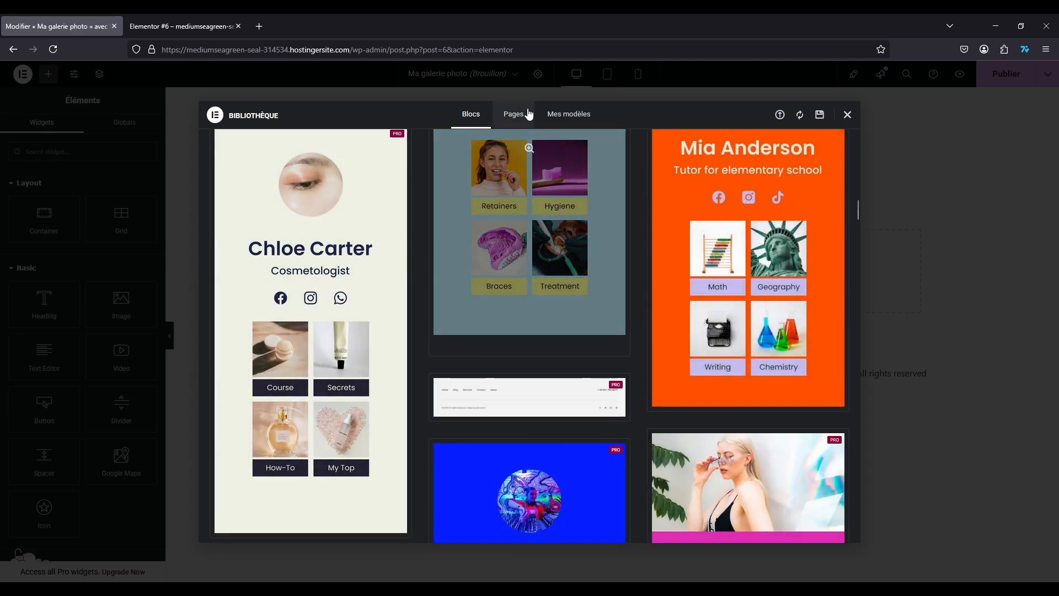
pyautogui.click(512, 112)
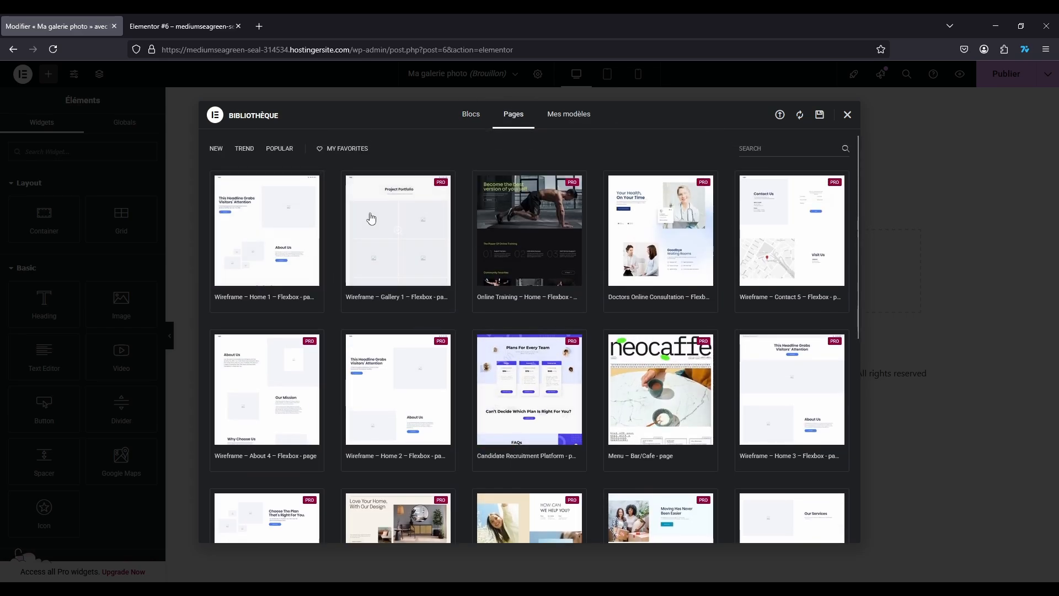
pyautogui.click(847, 116)
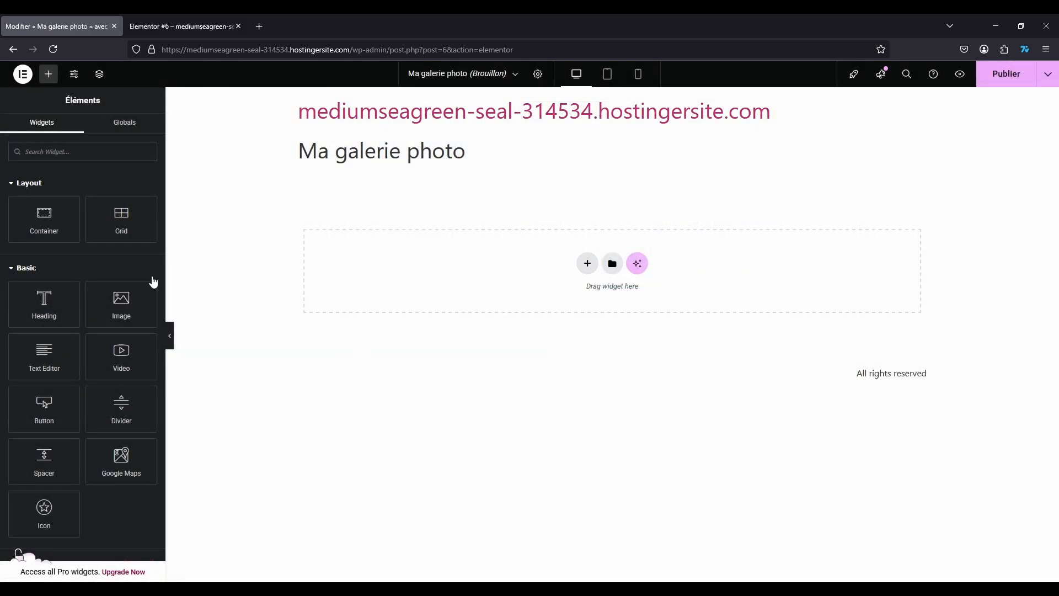
pyautogui.scroll(-2, 95, 284)
pyautogui.scroll(-4, 94, 280)
pyautogui.scroll(10, 94, 280)
# - Add a grid container with three columns and one row to the page
pyautogui.click(587, 263)
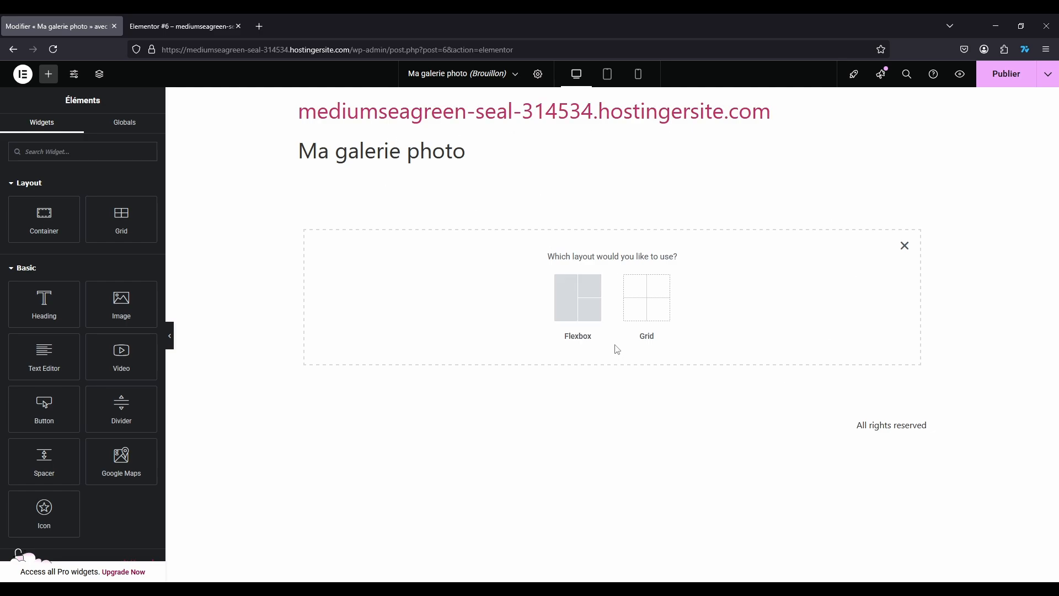
pyautogui.click(642, 296)
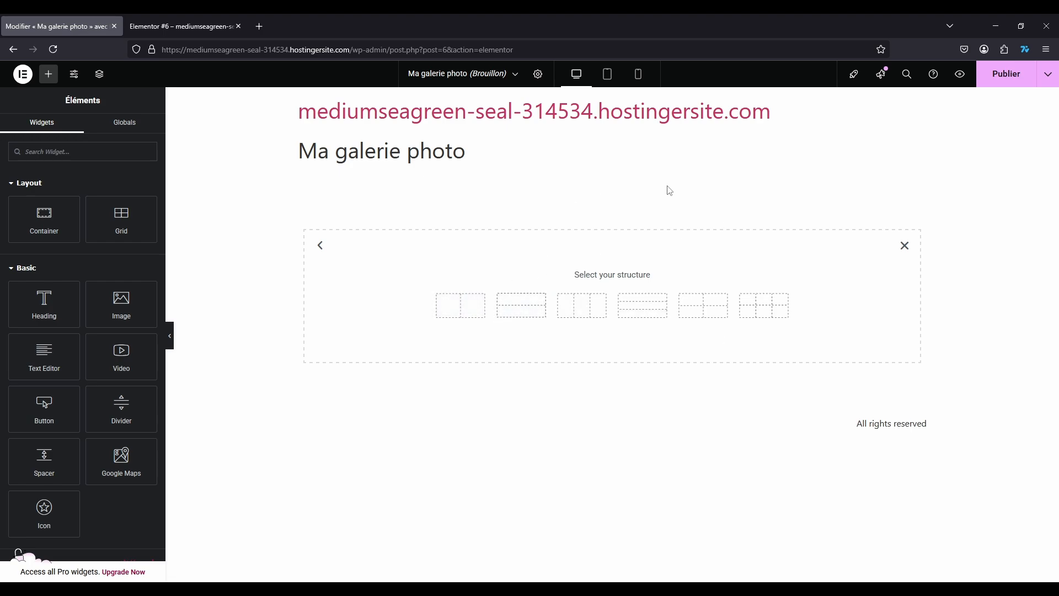
pyautogui.click(577, 323)
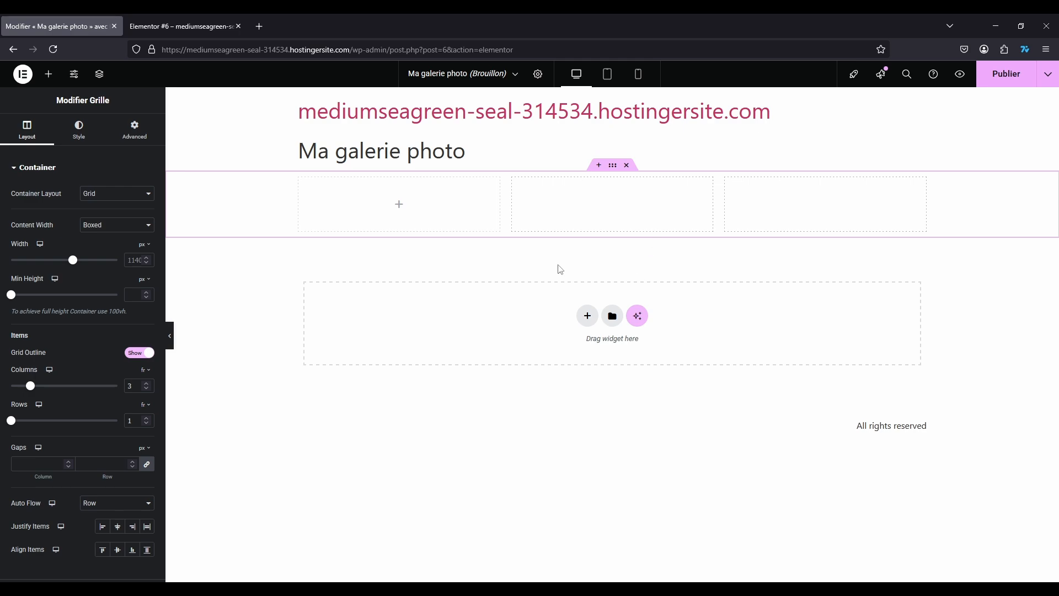
# - Place an Image widget in the first cell of the grid
pyautogui.click(398, 204)
pyautogui.scroll(-5, 119, 232)
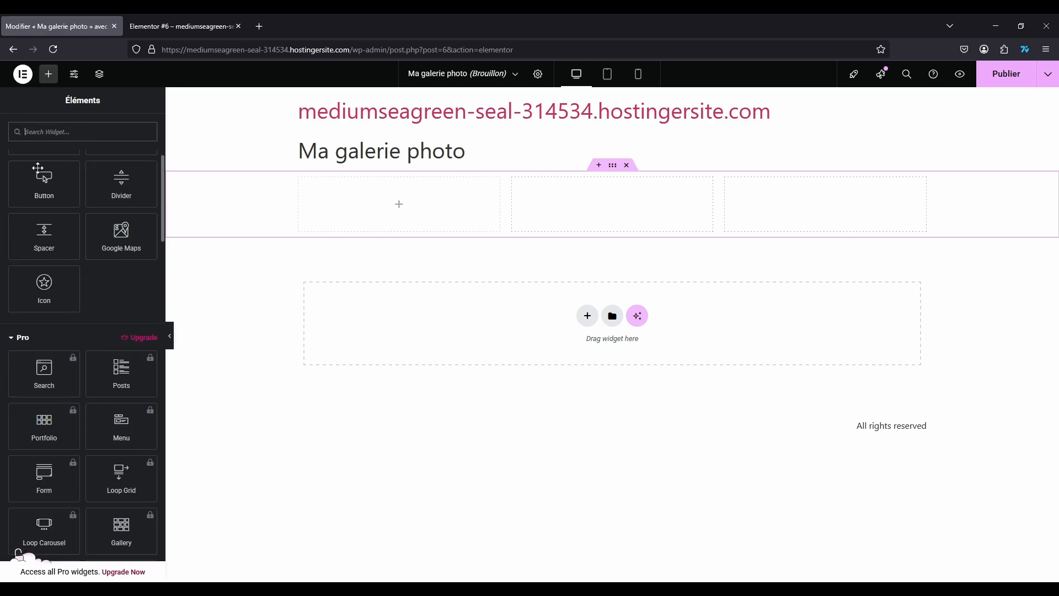
pyautogui.scroll(5, 122, 177)
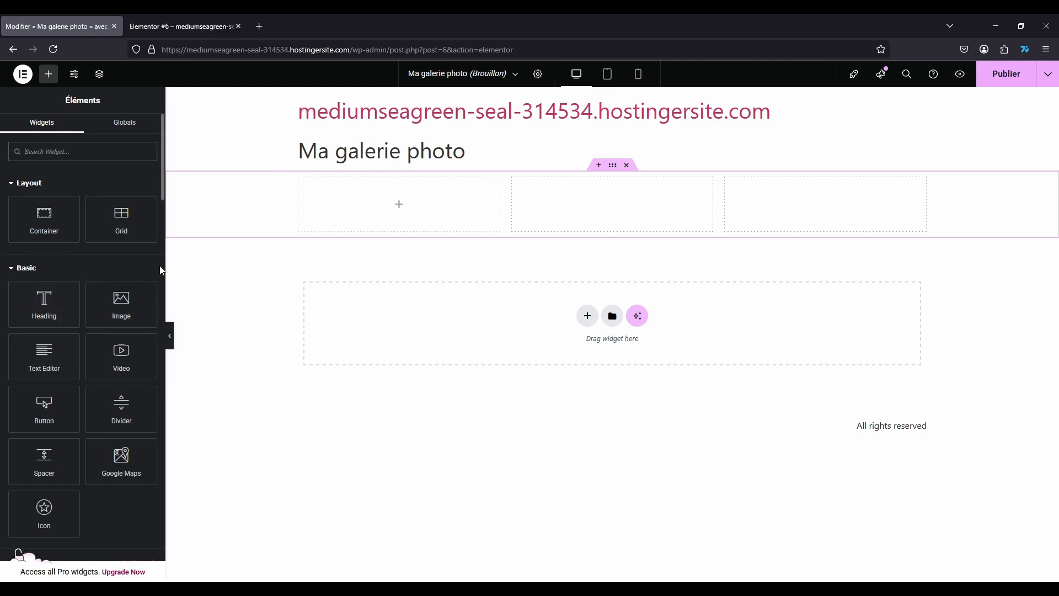
pyautogui.moveTo(92, 306); pyautogui.dragTo(402, 204)
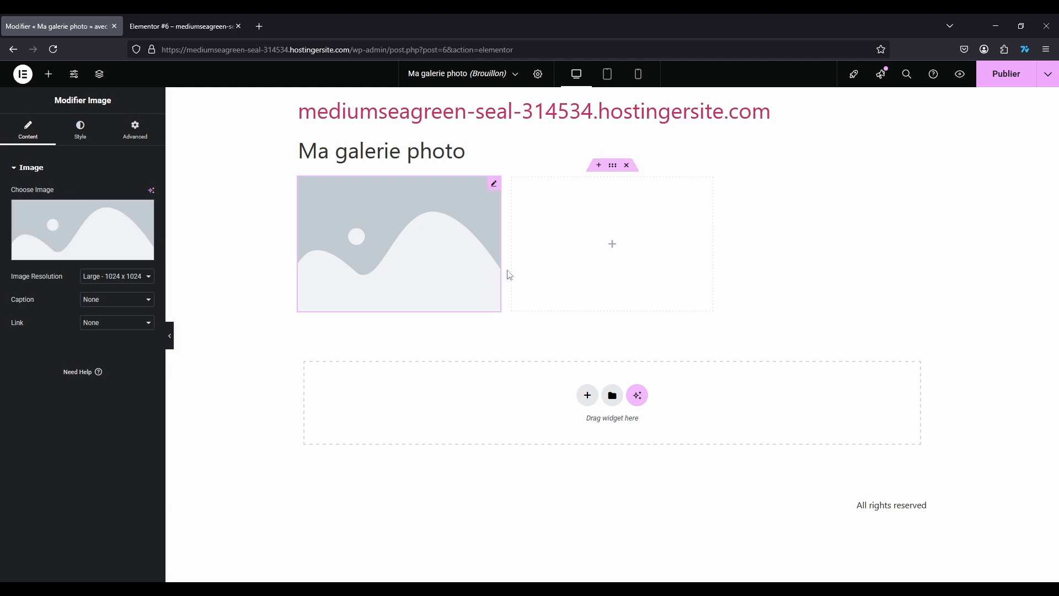
# - Examine the file upload and media library options for the first image, then close the media dialog without choosing a file
pyautogui.moveTo(116, 223)
pyautogui.click(87, 254)
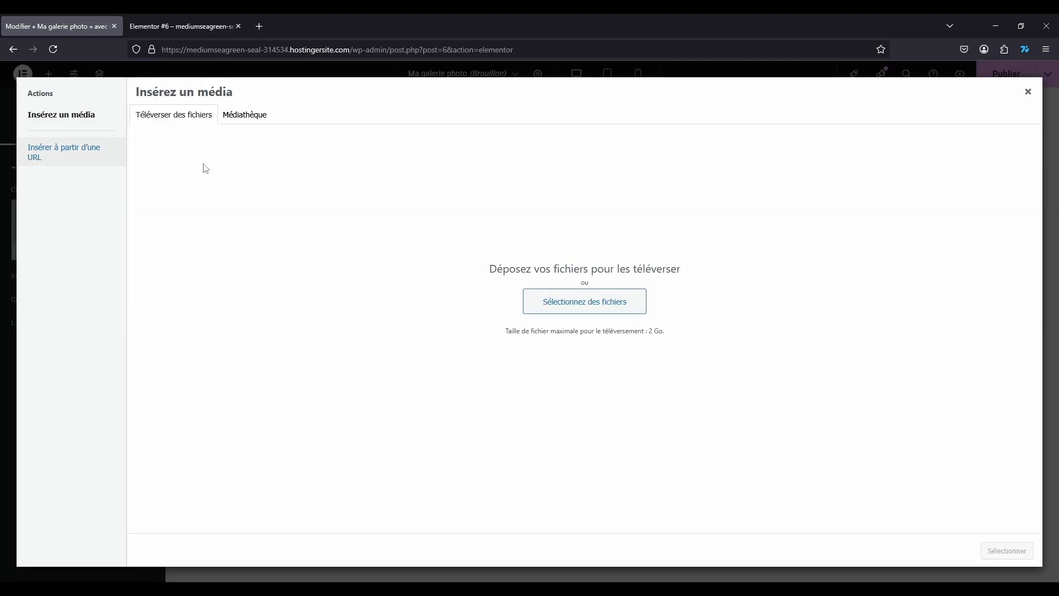
pyautogui.click(258, 117)
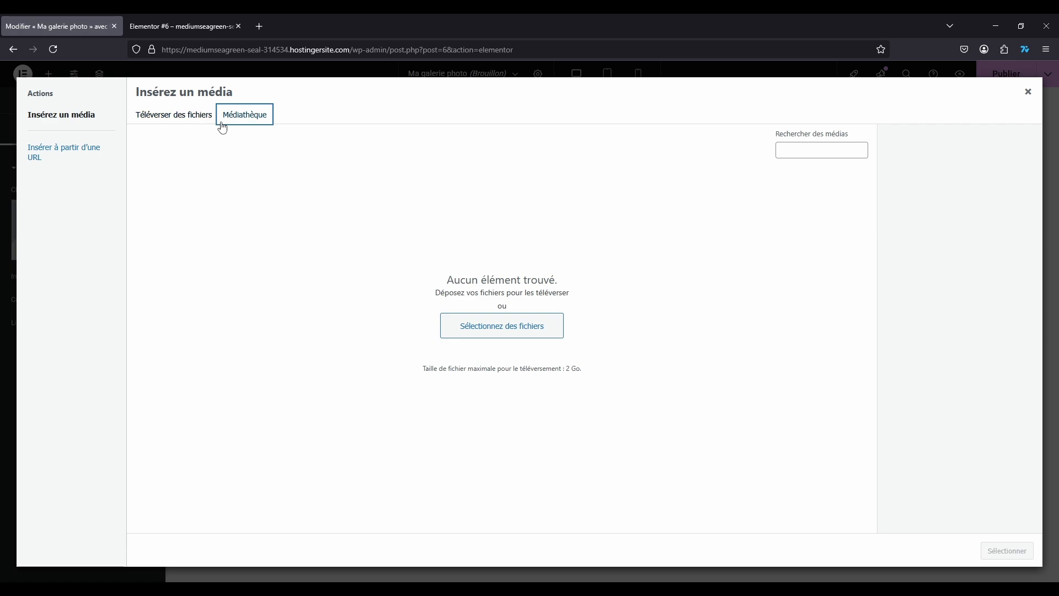
pyautogui.click(1028, 91)
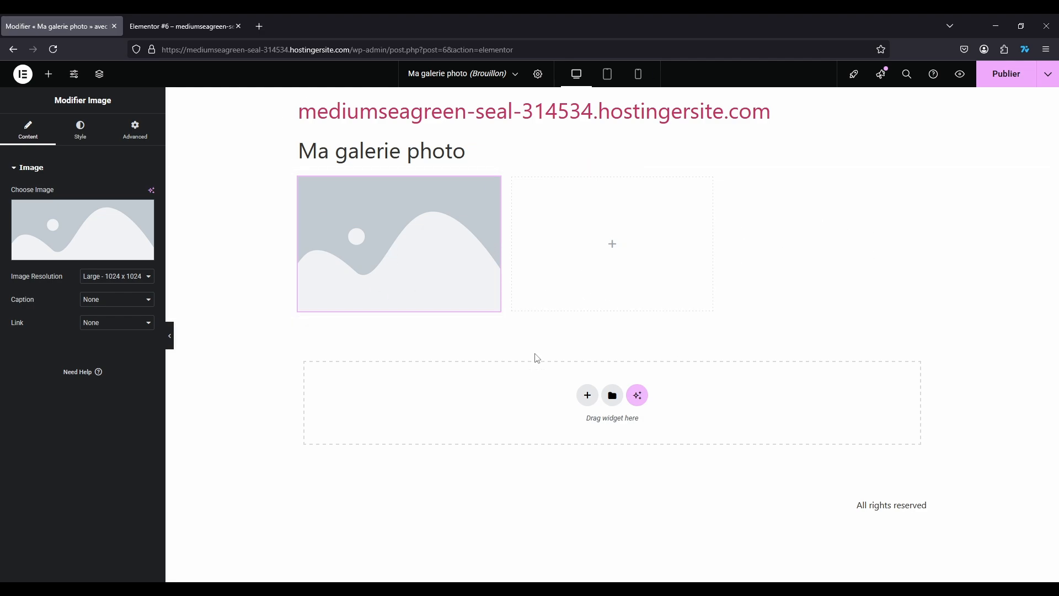
# - Place an Image widget in the second cell of the grid
pyautogui.click(646, 276)
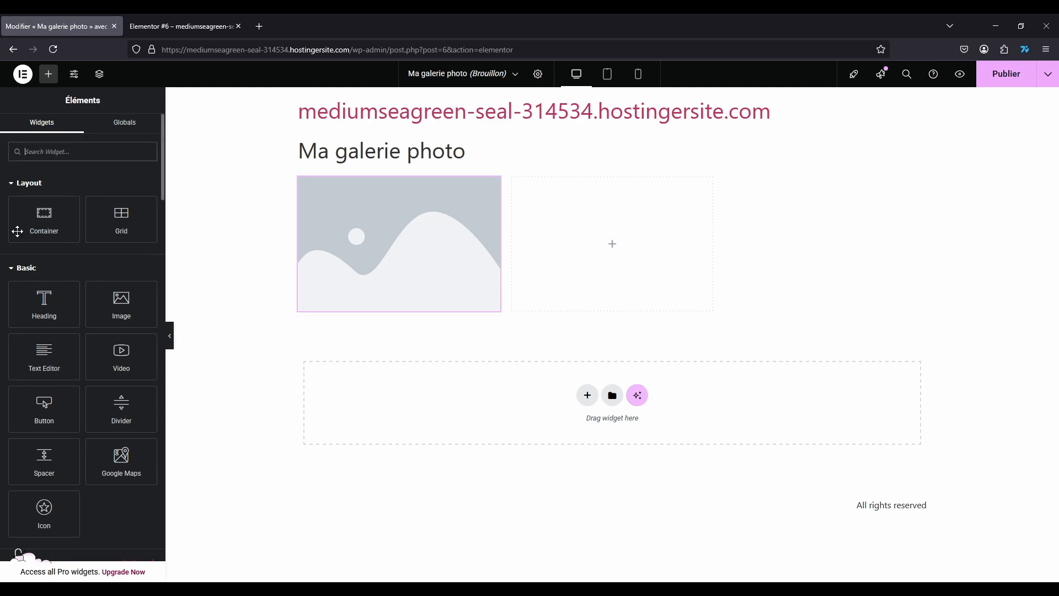
pyautogui.scroll(-2, 120, 397)
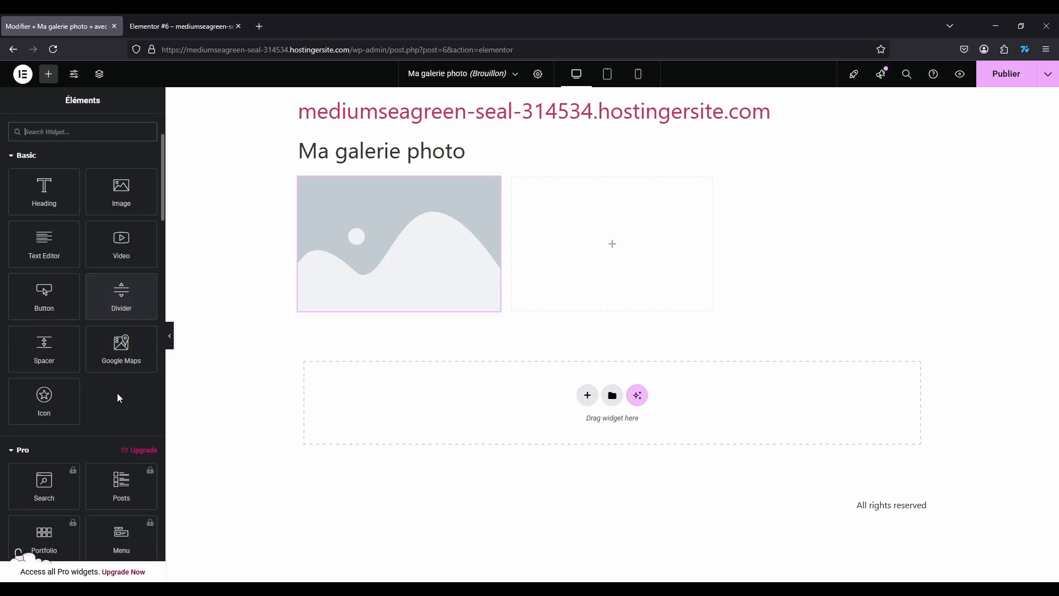
pyautogui.scroll(2, 91, 358)
pyautogui.moveTo(130, 305); pyautogui.dragTo(621, 247)
# - Place a Video widget in the third cell of the grid and close the YouTube page opened from its placeholder
pyautogui.click(827, 245)
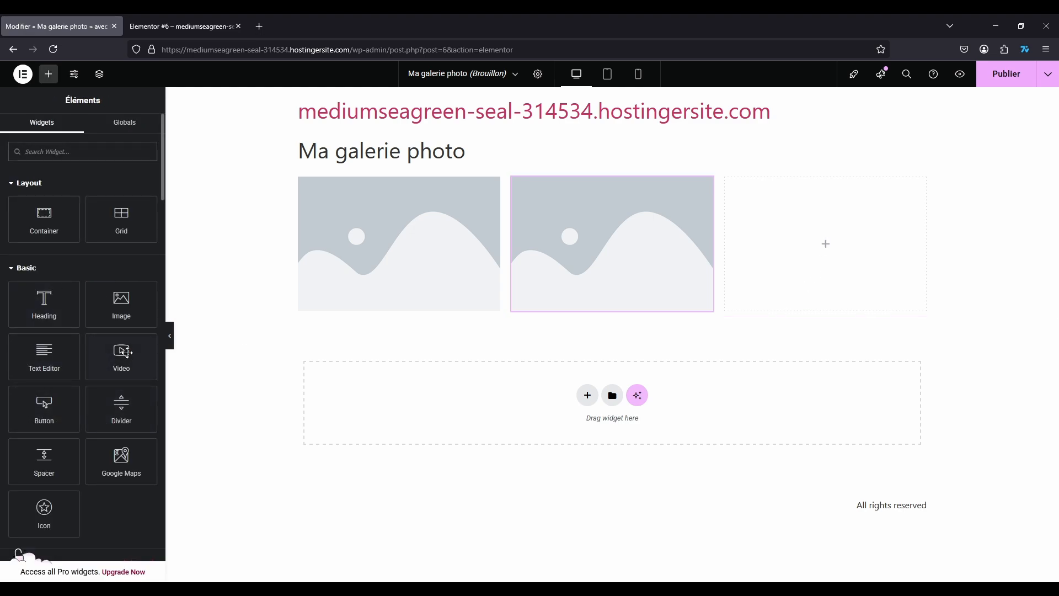
pyautogui.scroll(-4, 94, 359)
pyautogui.scroll(6, 93, 360)
pyautogui.moveTo(122, 356); pyautogui.dragTo(809, 250)
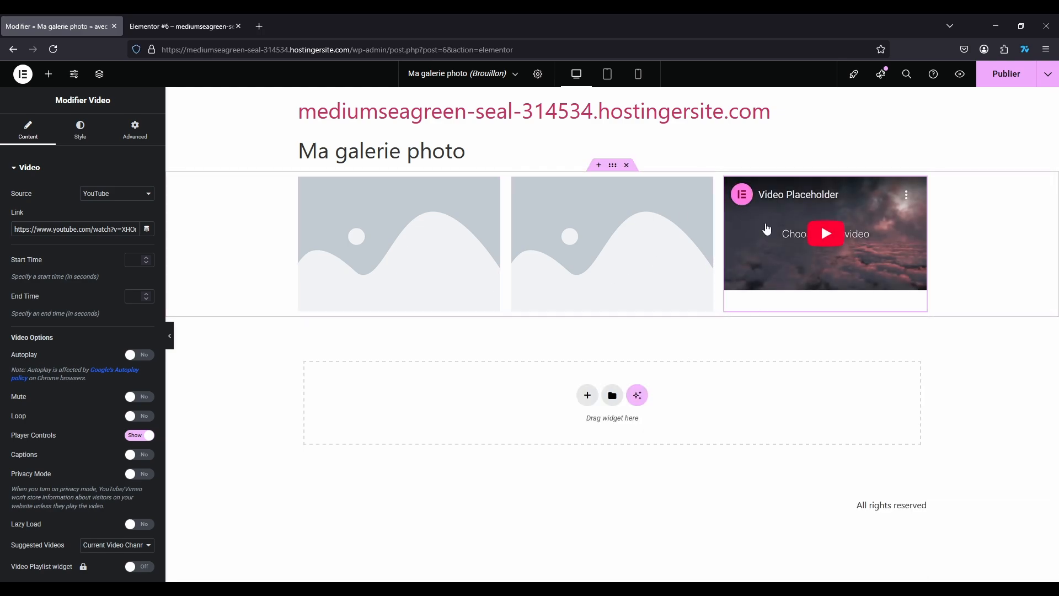
pyautogui.click(799, 196)
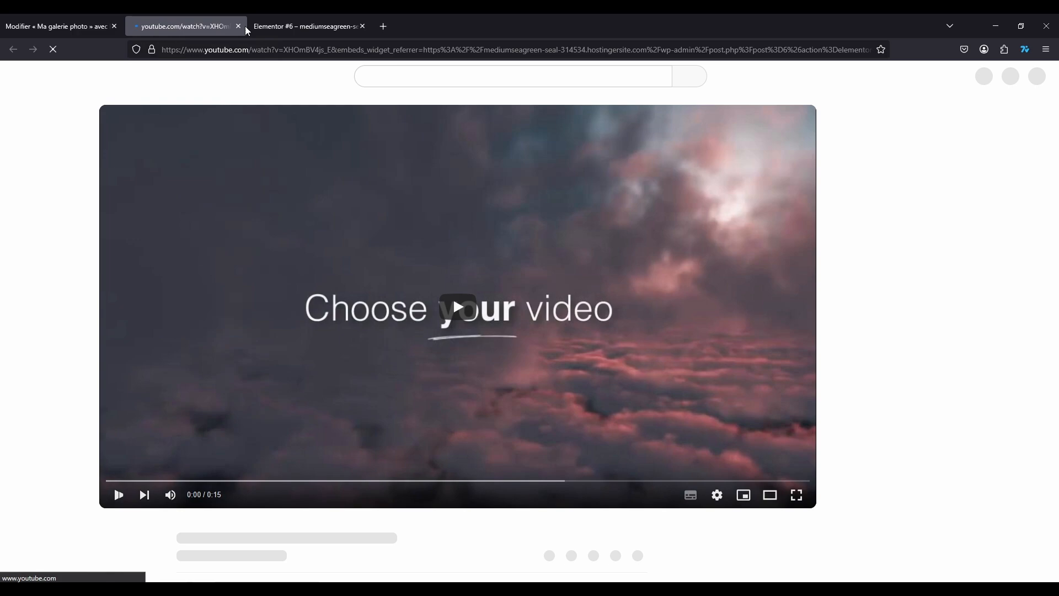
pyautogui.click(238, 25)
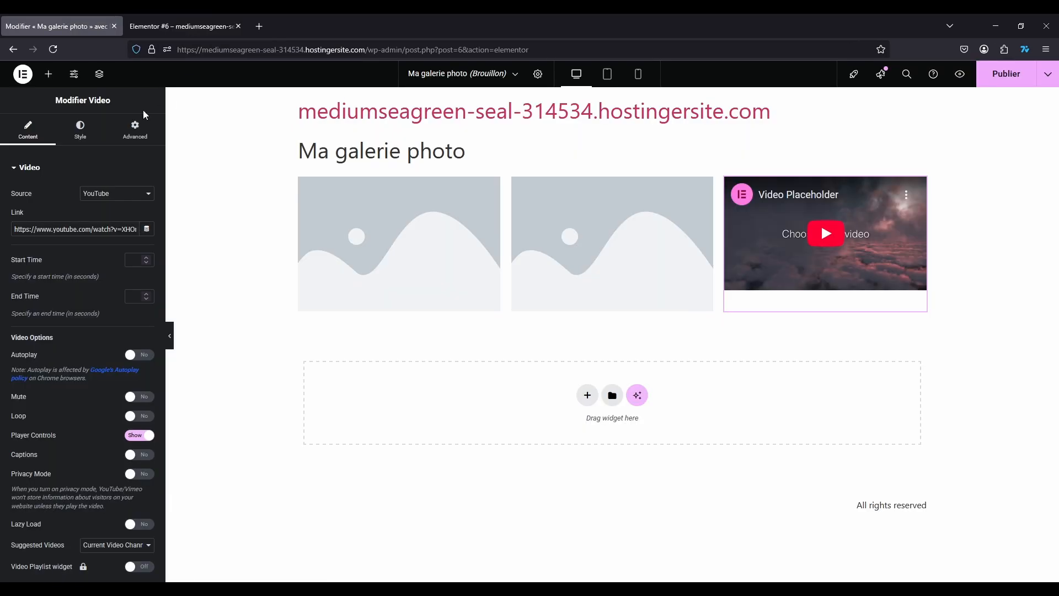
# - Examine the image resolution choices of the first image without changing the setting
pyautogui.click(475, 275)
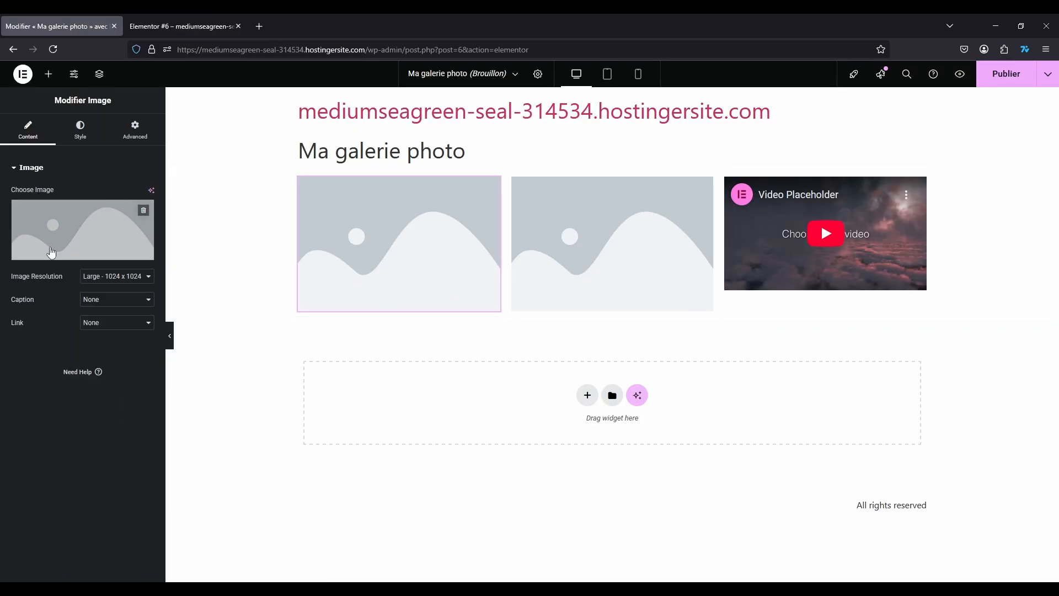
pyautogui.click(150, 277)
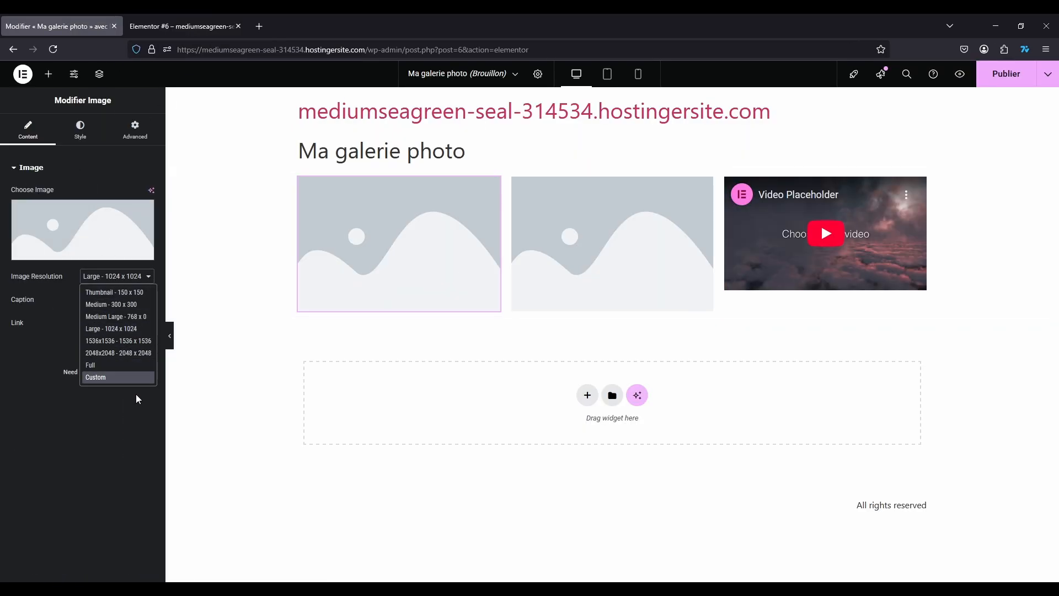
pyautogui.click(177, 306)
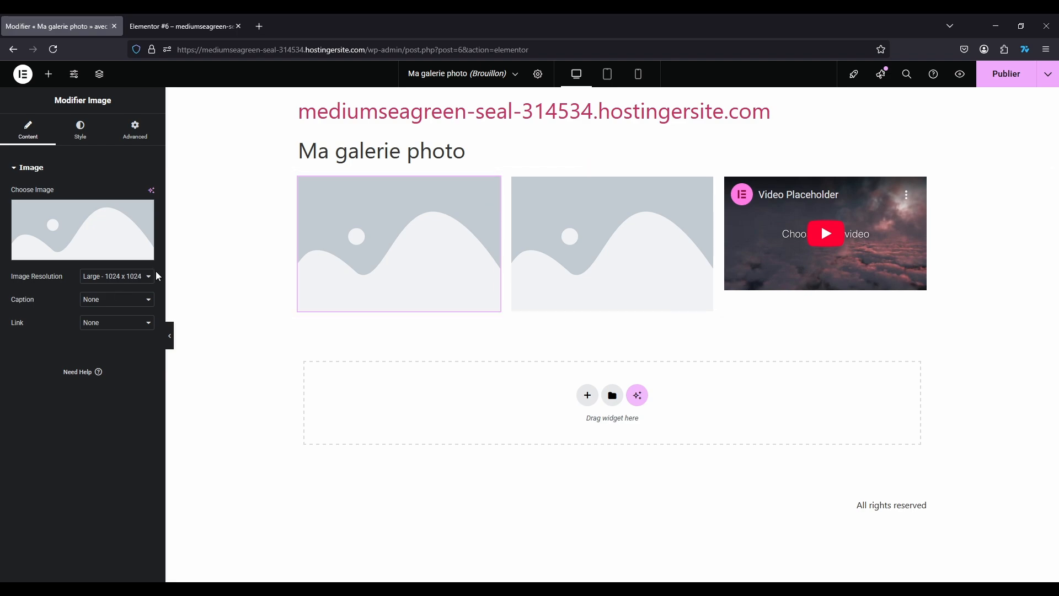
# - Set the first image's max width to 100% in its style settings
pyautogui.click(81, 130)
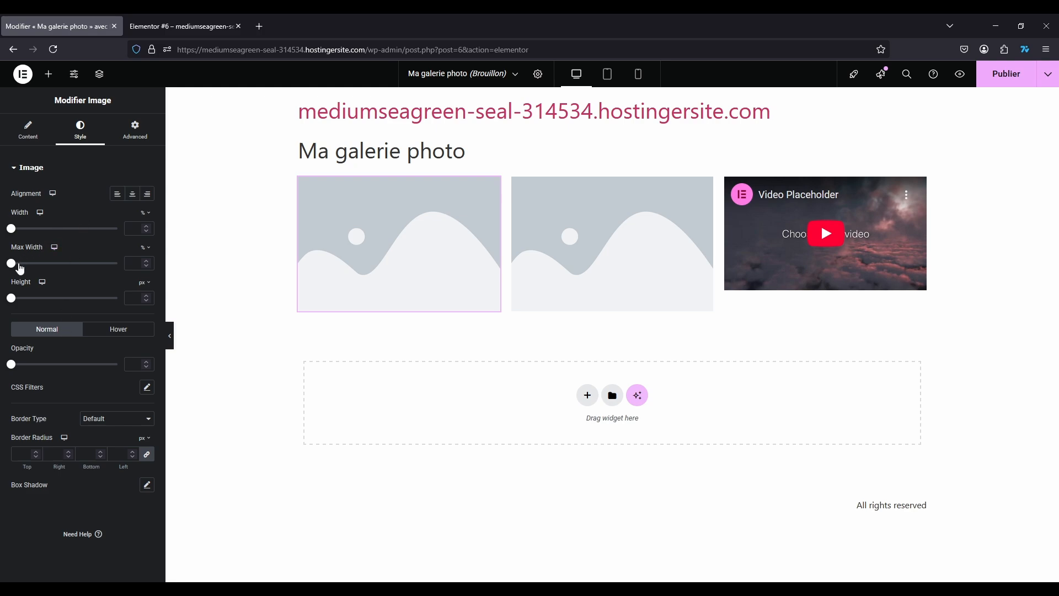
pyautogui.moveTo(20, 268)
pyautogui.mouseDown()
pyautogui.moveTo(142, 260)
pyautogui.moveTo(11, 263)
pyautogui.mouseUp()
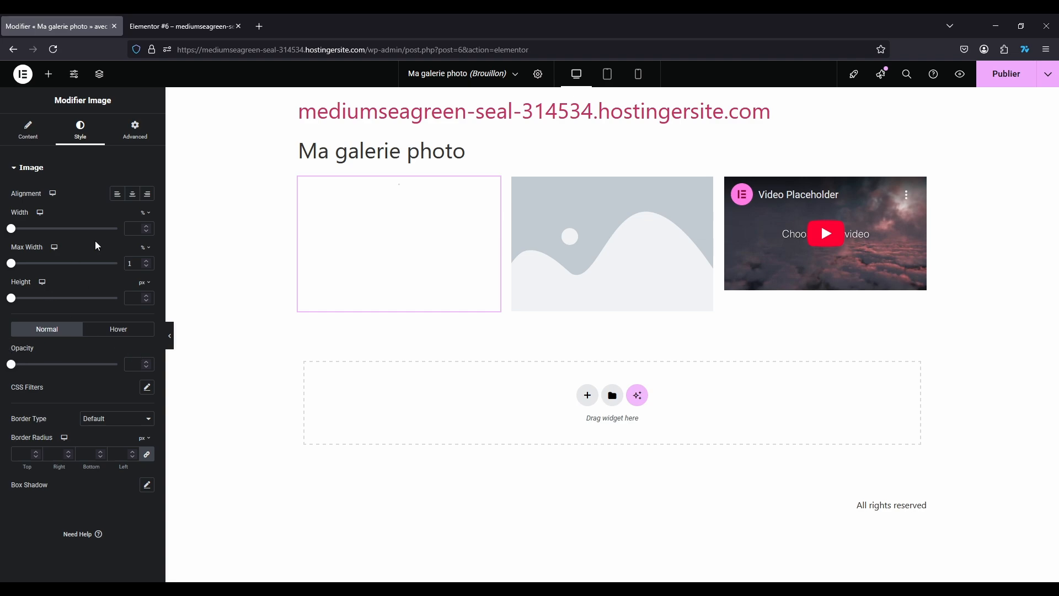
pyautogui.moveTo(11, 264); pyautogui.dragTo(129, 258)
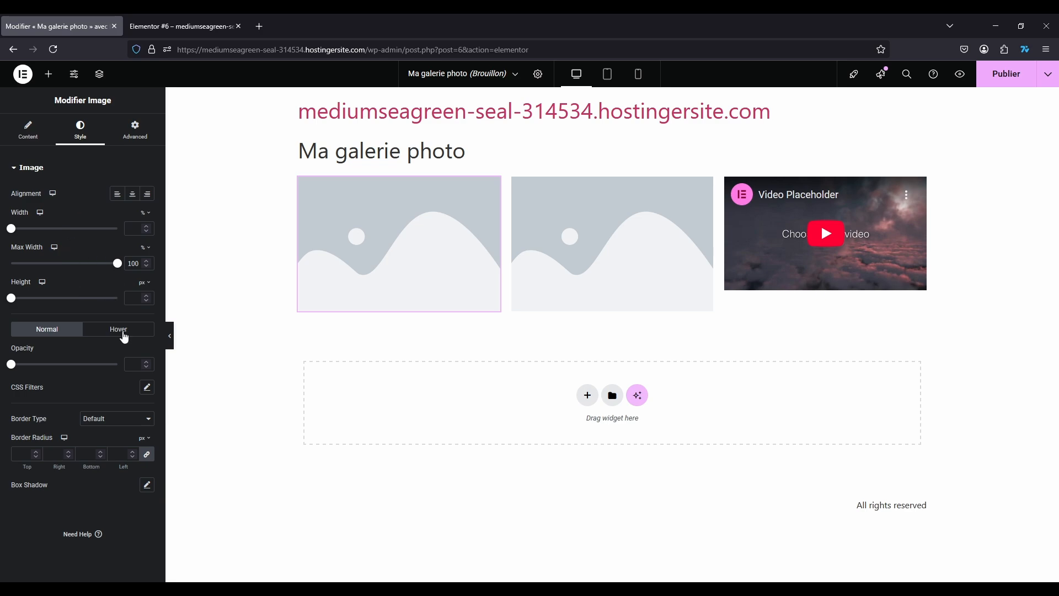
# - Preview the gallery page in a new browser tab and compare it with the editor
pyautogui.click(970, 75)
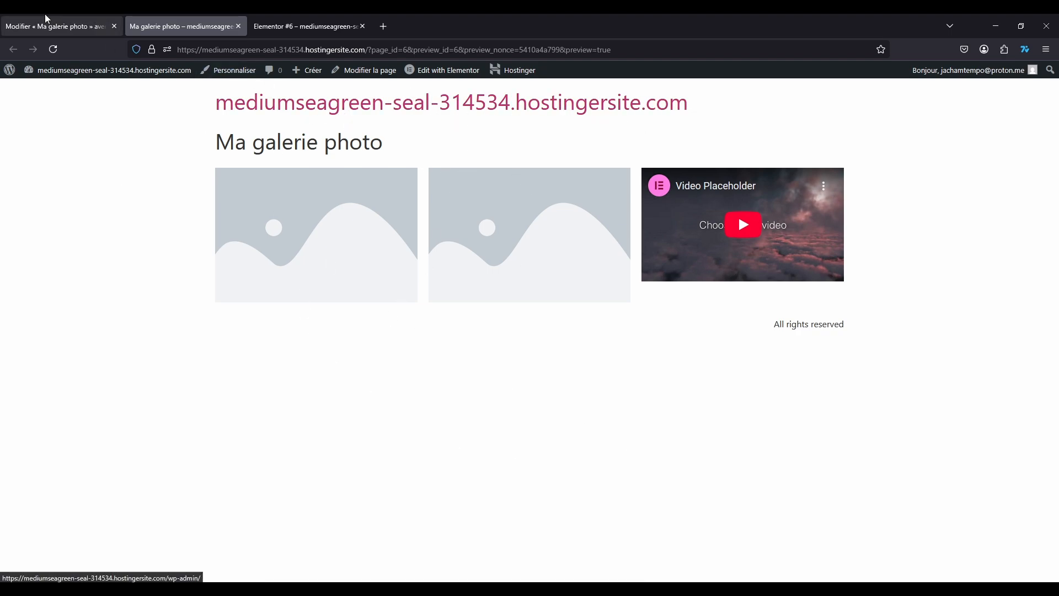
pyautogui.click(78, 23)
pyautogui.click(193, 23)
# - Change the site title to "MonSite" in the general settings of the WordPress dashboard and save the changes
pyautogui.moveTo(113, 79)
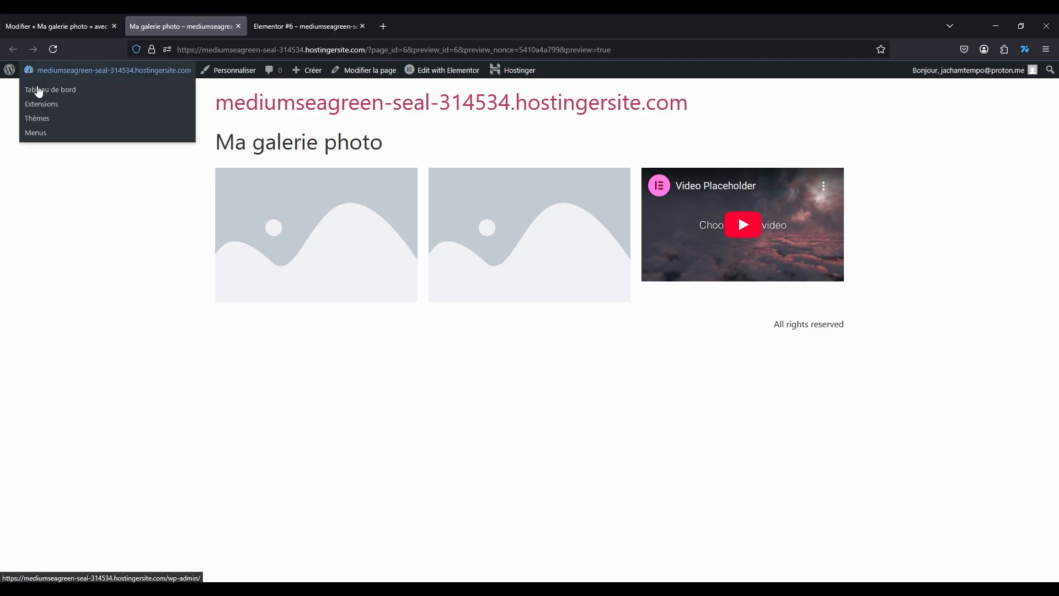
pyautogui.click(36, 88)
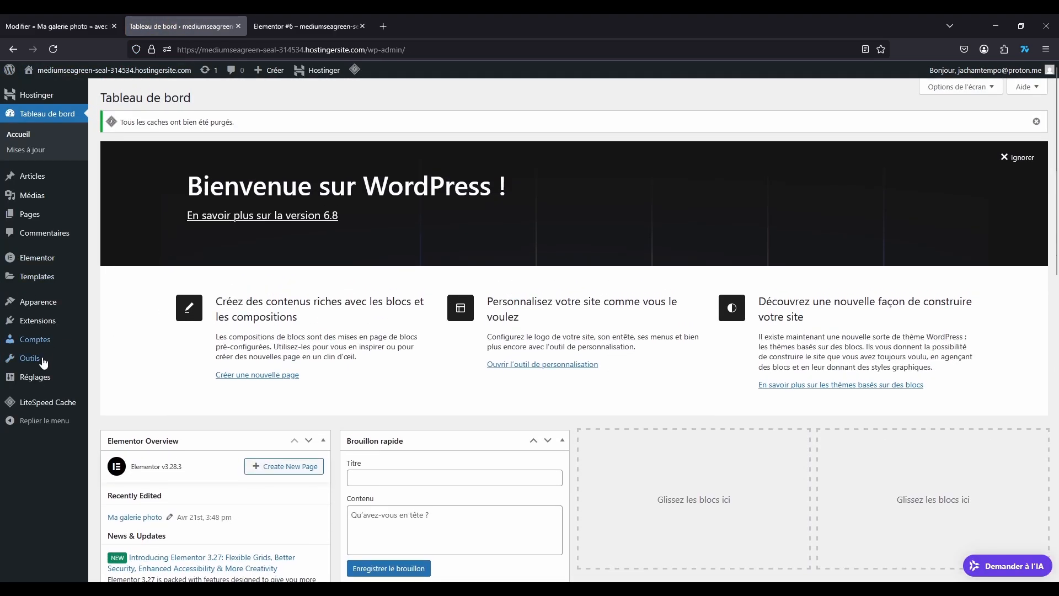
pyautogui.moveTo(38, 379)
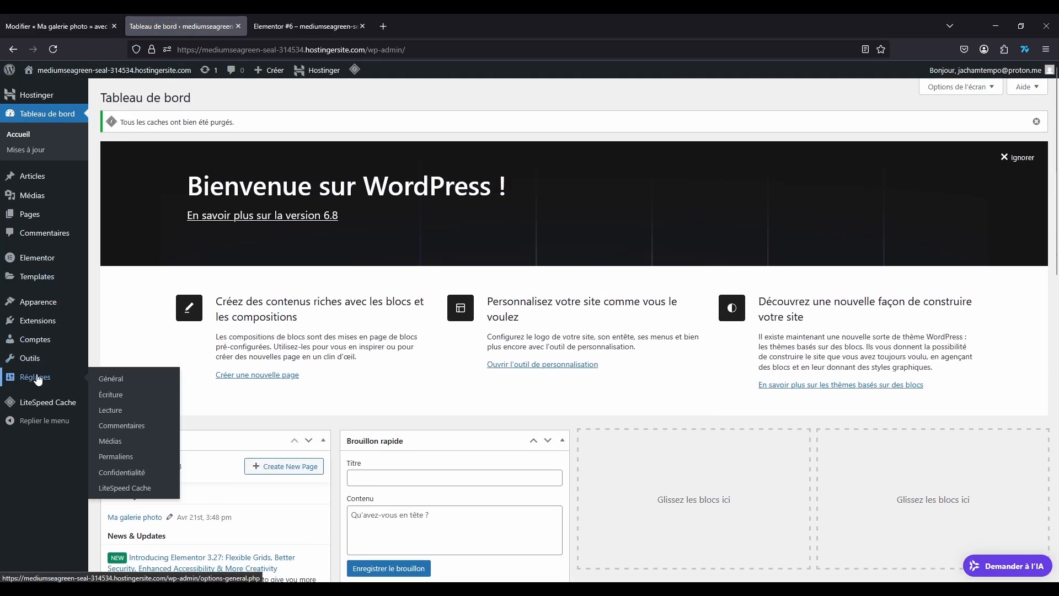
pyautogui.click(126, 381)
pyautogui.click(409, 132)
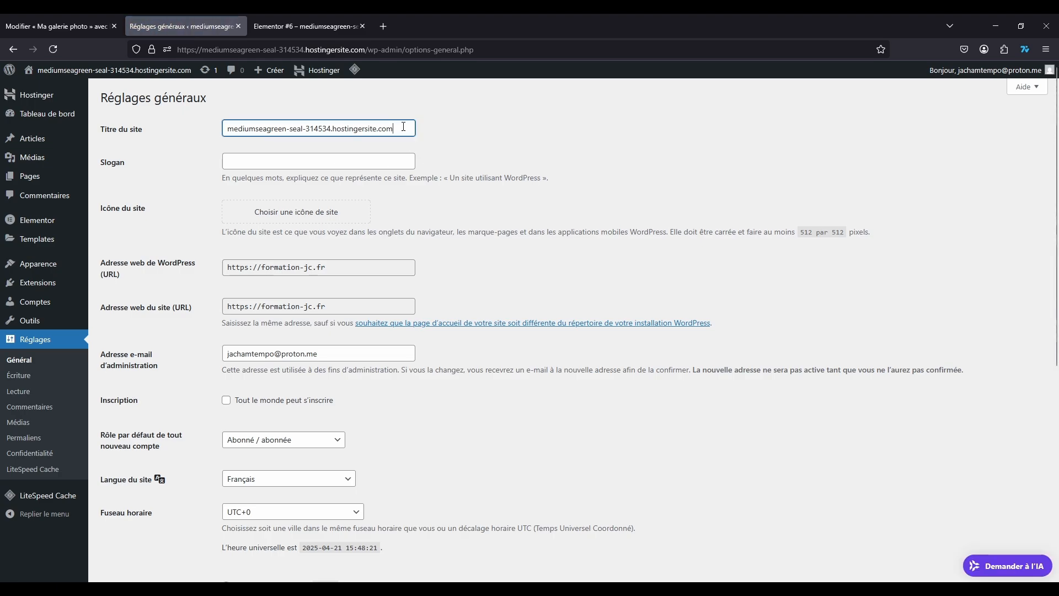
pyautogui.hotkey('ctrl', 'a')
pyautogui.write('MonSite')
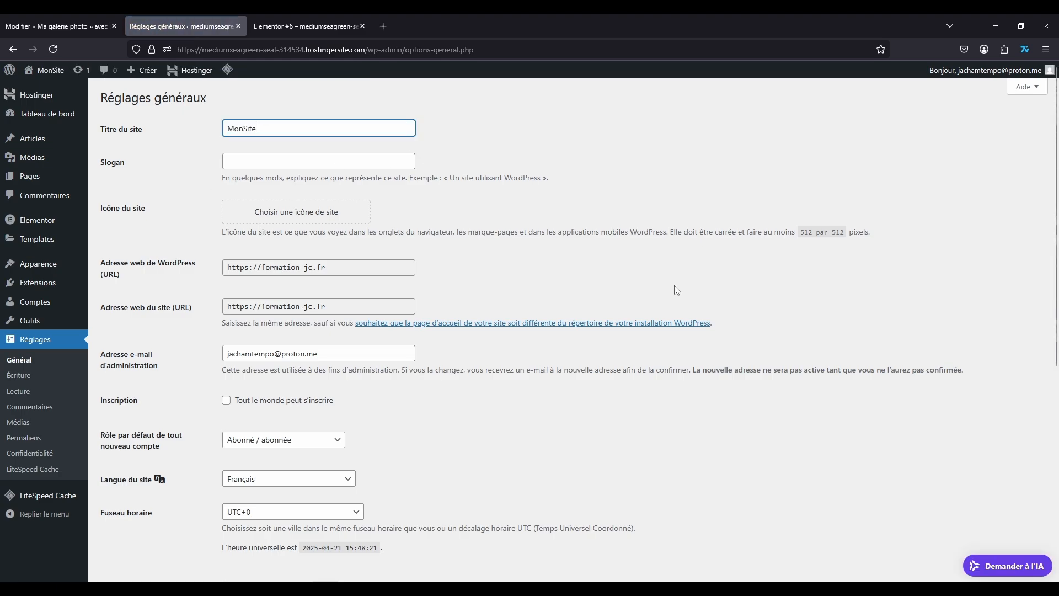
pyautogui.scroll(-10, 677, 290)
pyautogui.click(160, 524)
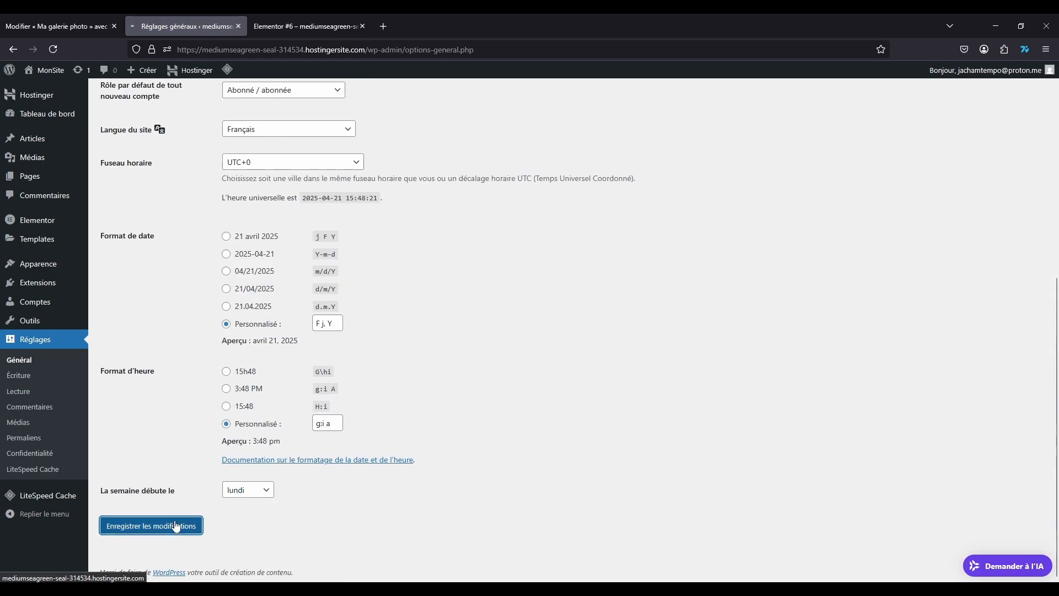
# - Reload the open gallery page to check its site title, then return to the general settings
pyautogui.click(305, 26)
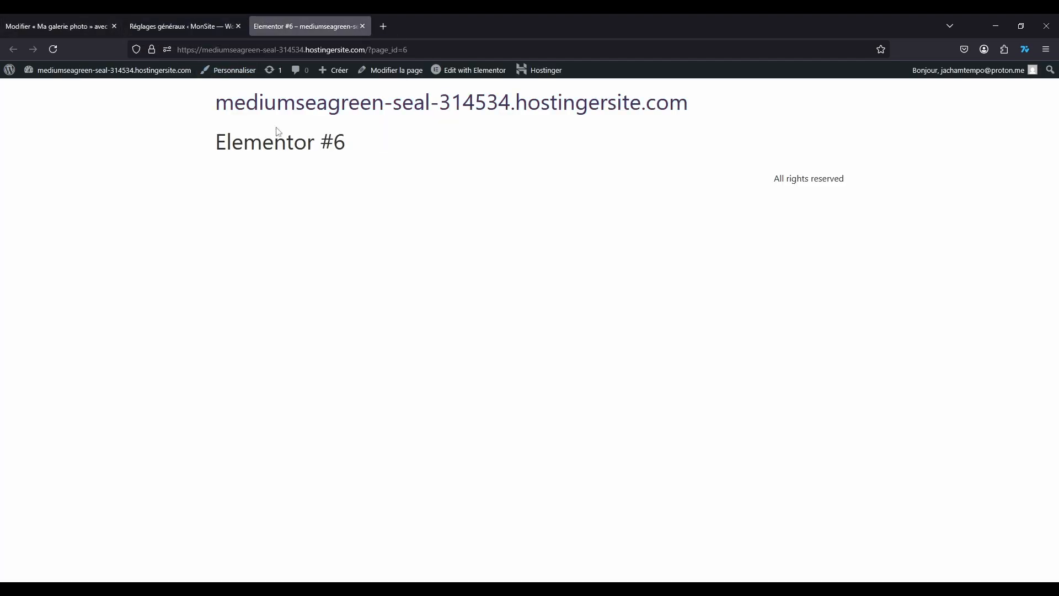
pyautogui.press('F5')
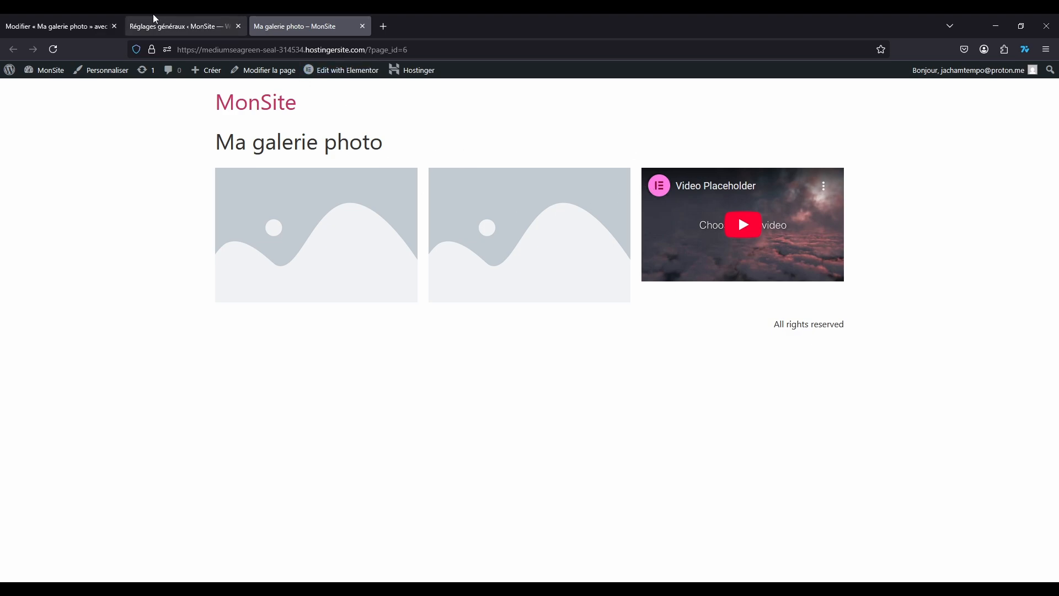
pyautogui.click(173, 15)
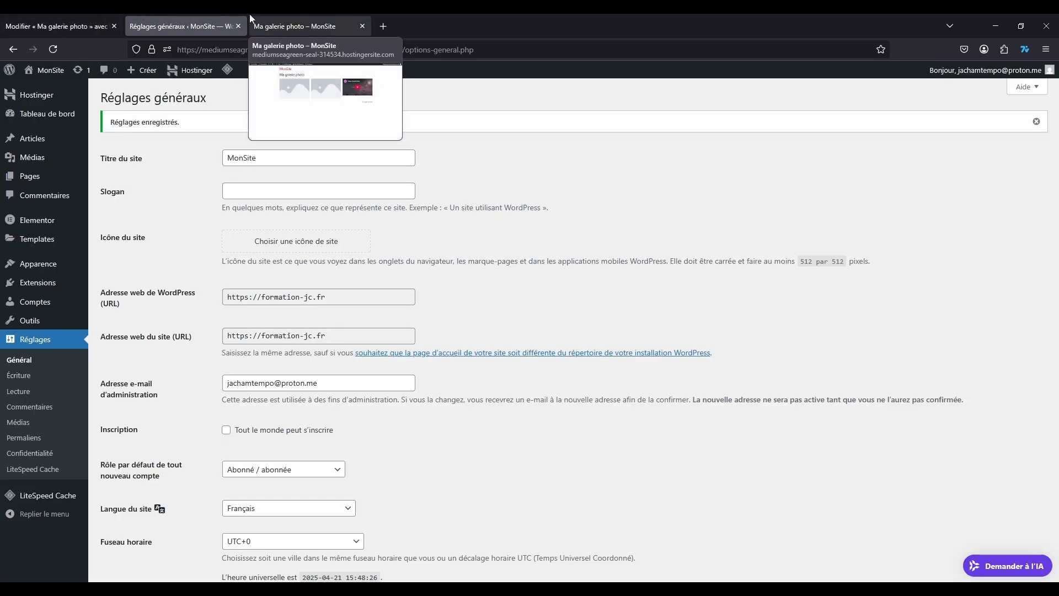
# - Return to the page editor and add a single-column flexbox container below the image and video grid
pyautogui.click(41, 15)
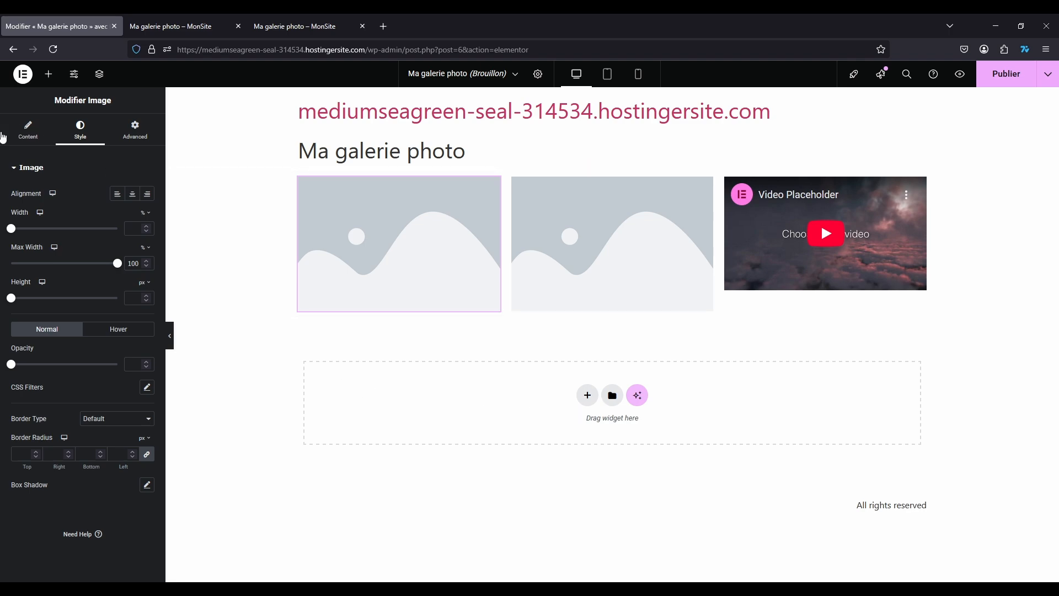
pyautogui.click(29, 131)
pyautogui.click(587, 395)
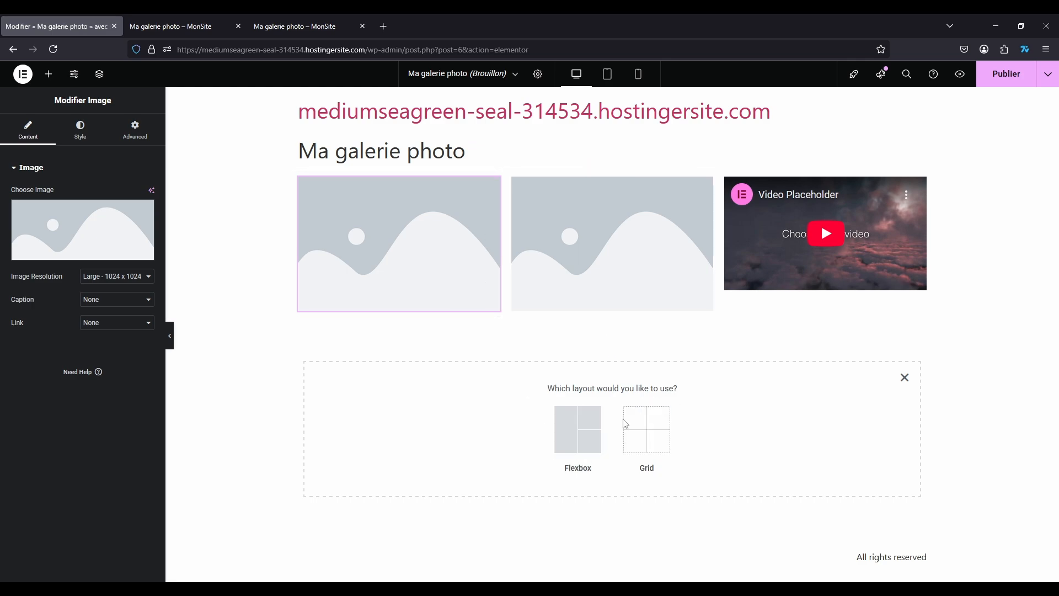
pyautogui.click(575, 444)
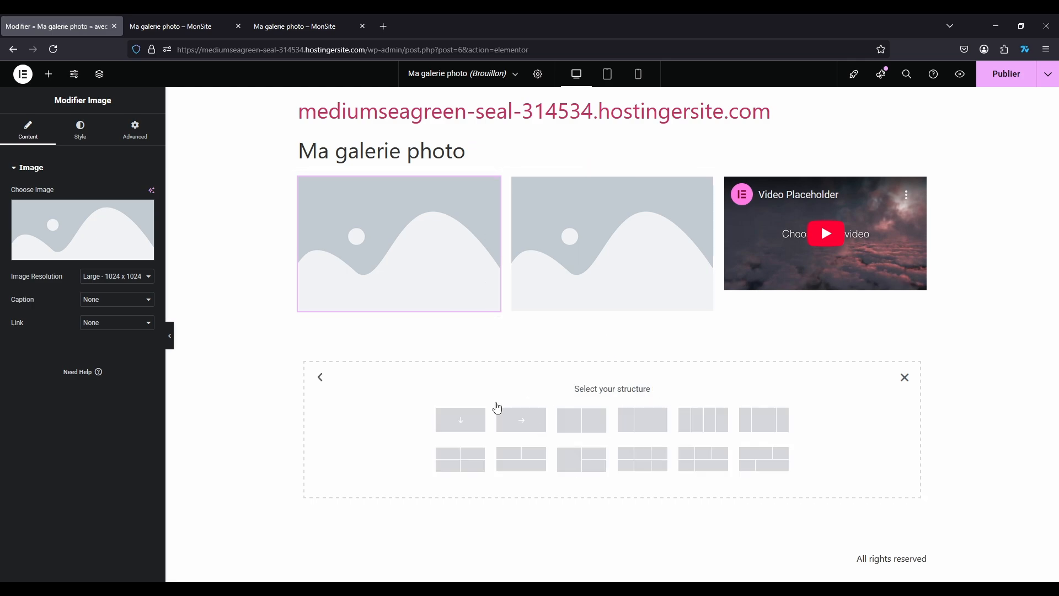
pyautogui.click(462, 426)
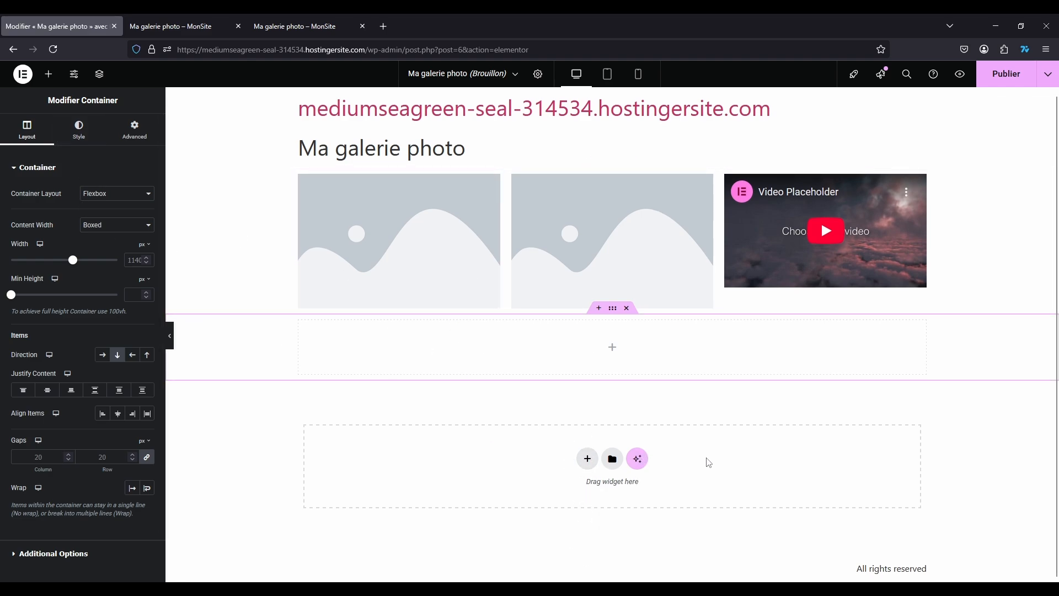
pyautogui.click(587, 458)
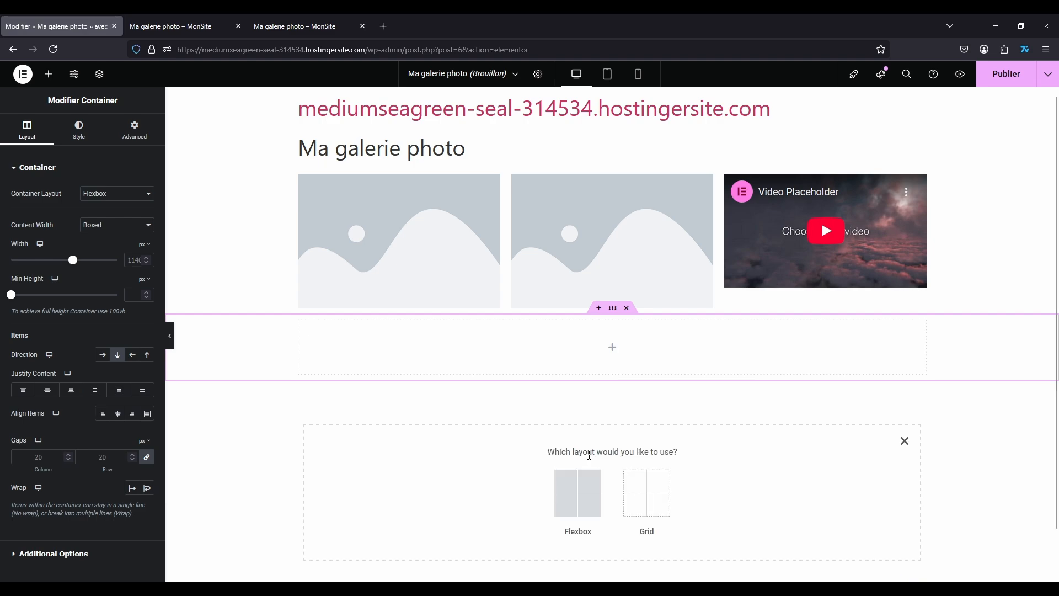
pyautogui.scroll(-1, 884, 399)
pyautogui.click(903, 389)
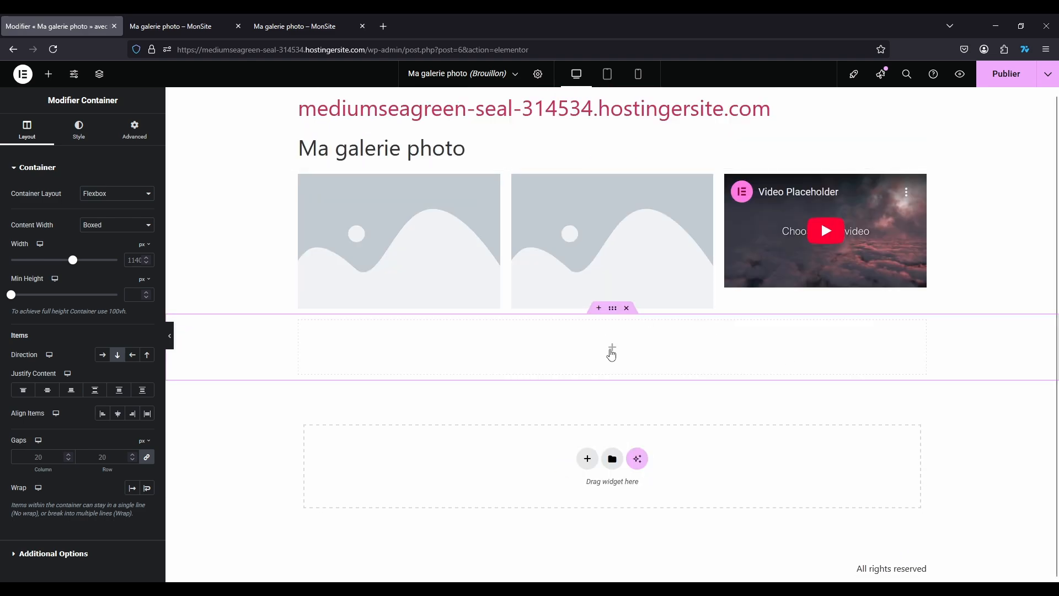
# - Open the widget library for the new container and examine the widget categories, including the Site group
pyautogui.click(611, 348)
pyautogui.scroll(-15, 17, 262)
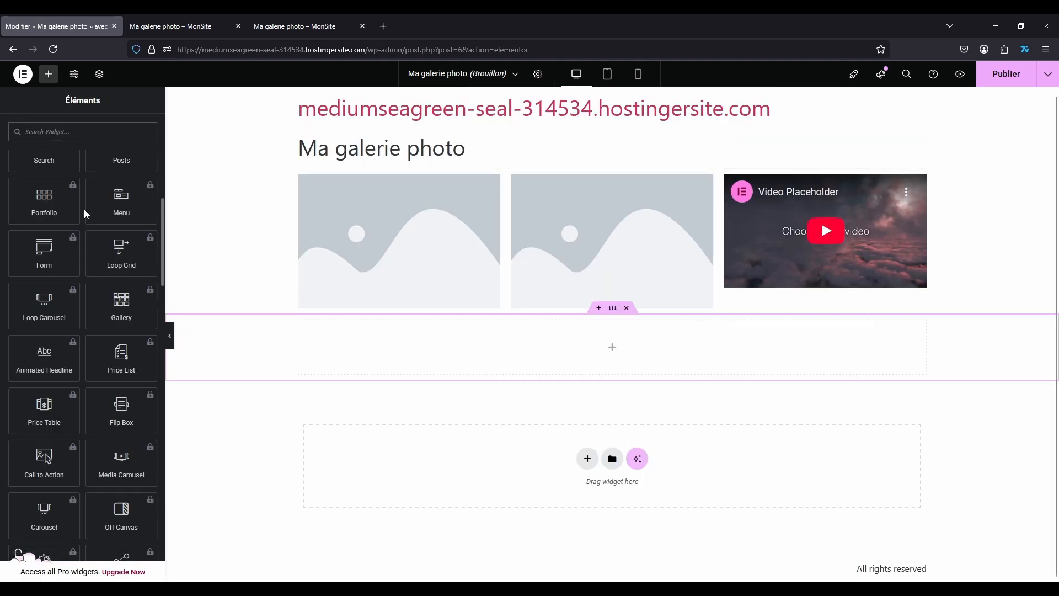
pyautogui.scroll(-15, 116, 317)
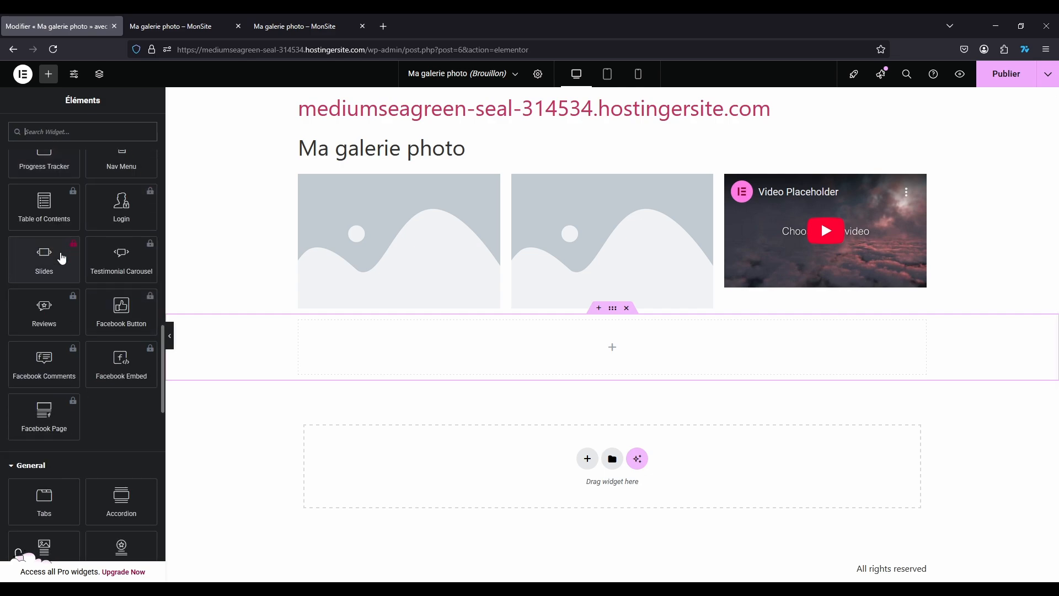
pyautogui.scroll(-10, 97, 394)
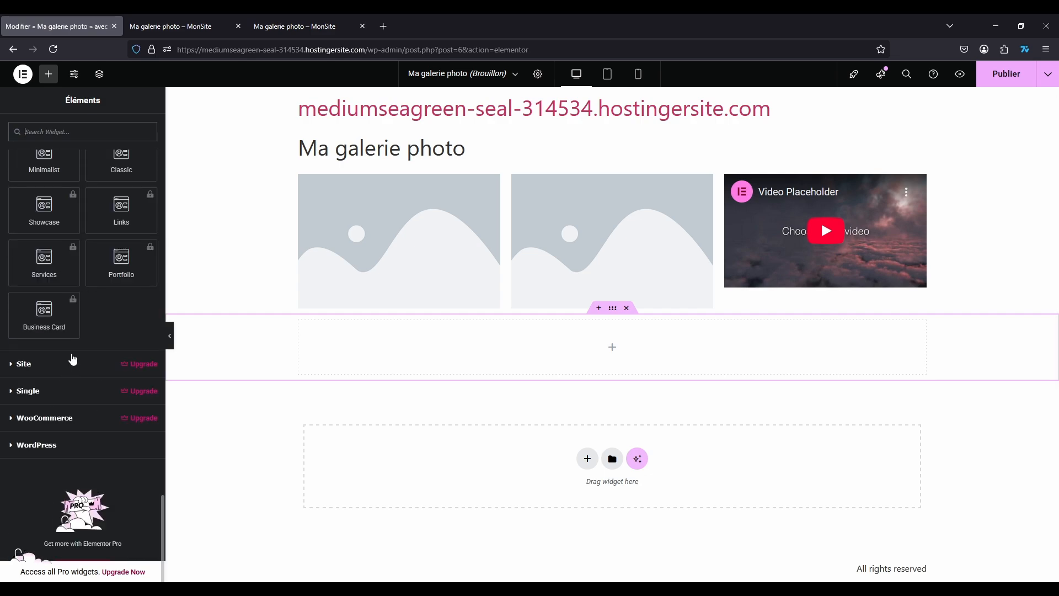
pyautogui.scroll(2, 73, 351)
pyautogui.scroll(-3, 50, 375)
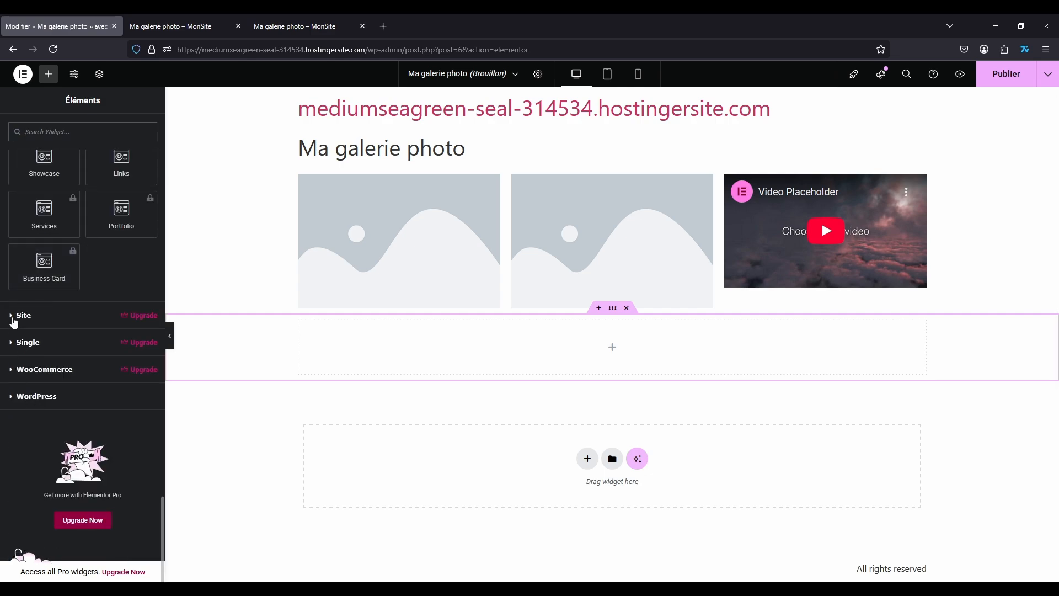
pyautogui.click(13, 316)
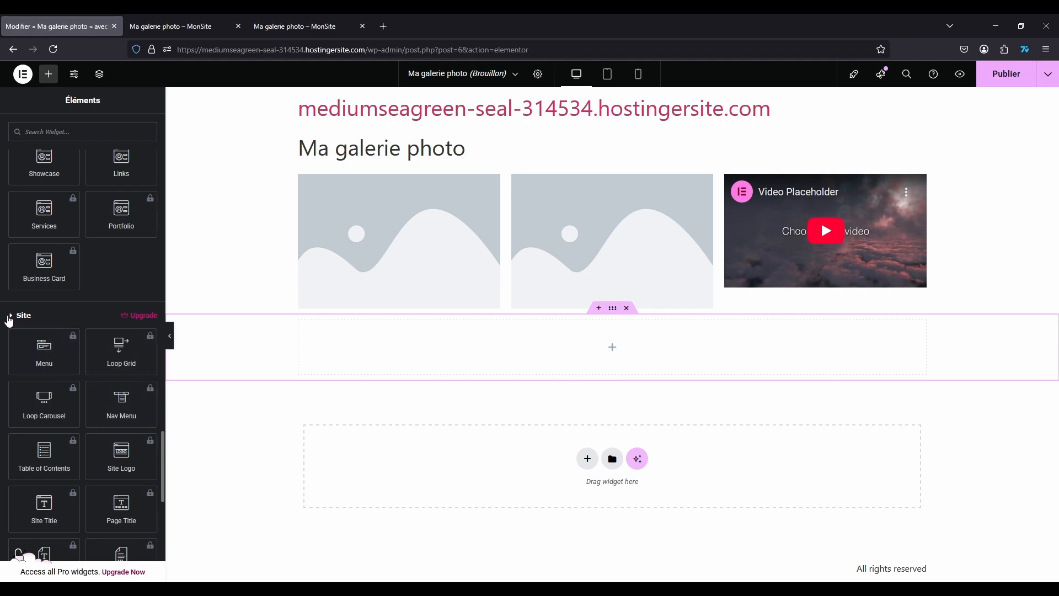
pyautogui.click(12, 316)
# - Look through the General and Pro widgets and check whether the Form widget can be used
pyautogui.scroll(10, 86, 322)
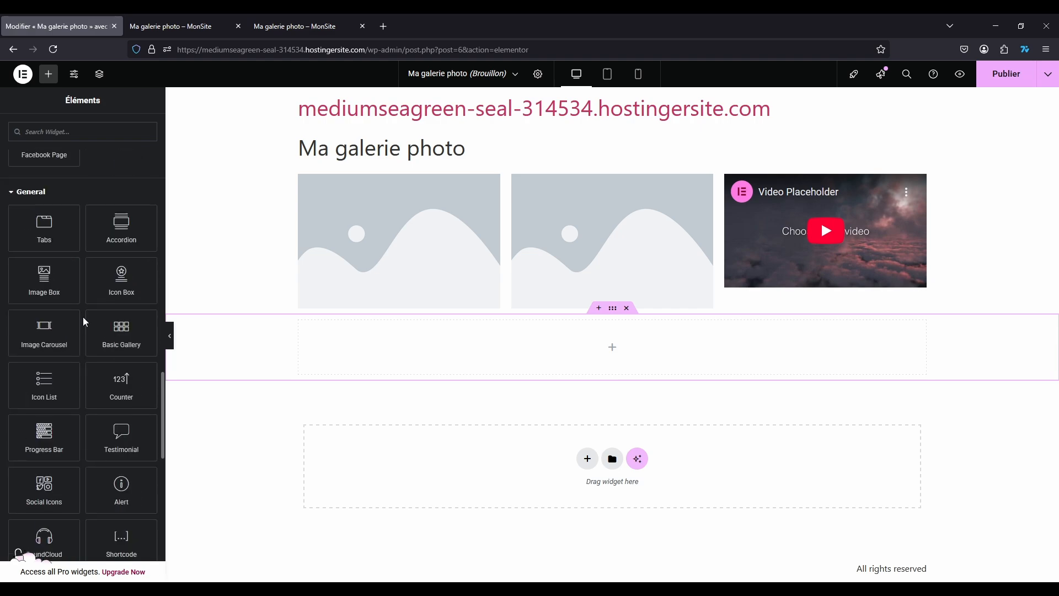
pyautogui.scroll(15, 72, 421)
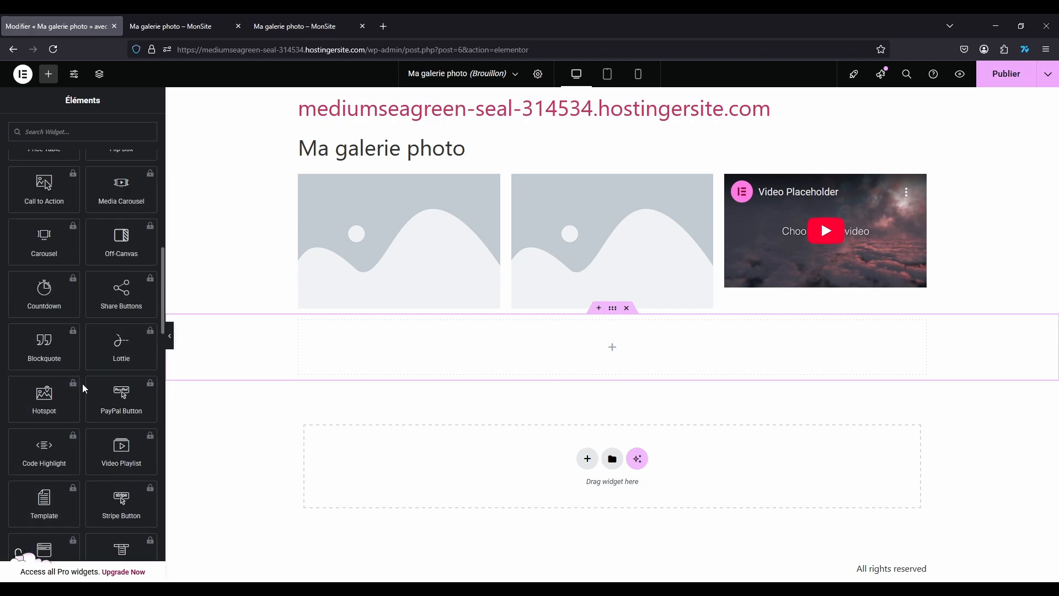
pyautogui.scroll(5, 85, 389)
pyautogui.scroll(-5, 61, 308)
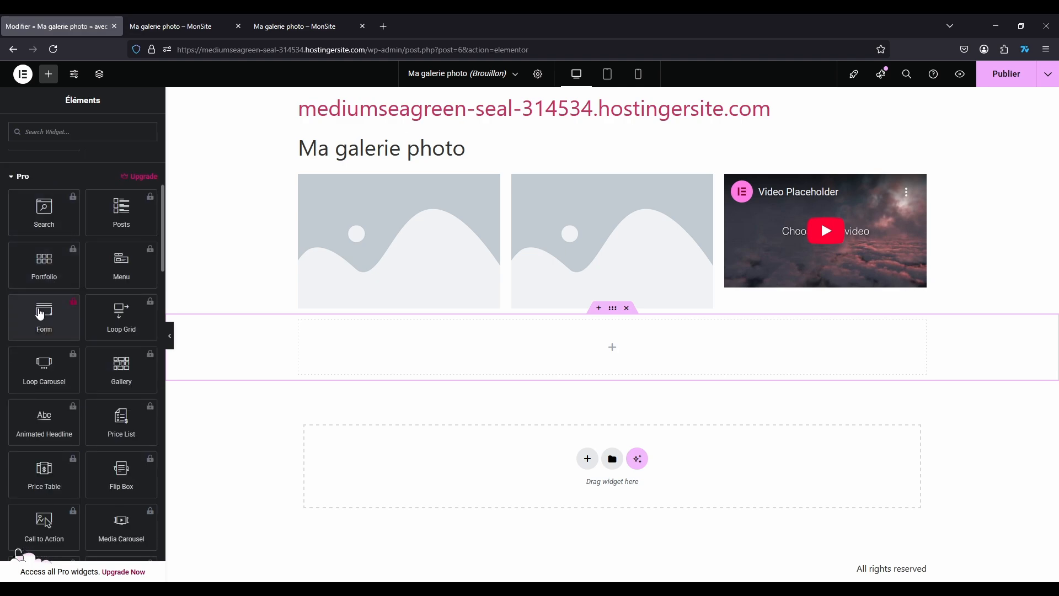
pyautogui.click(39, 318)
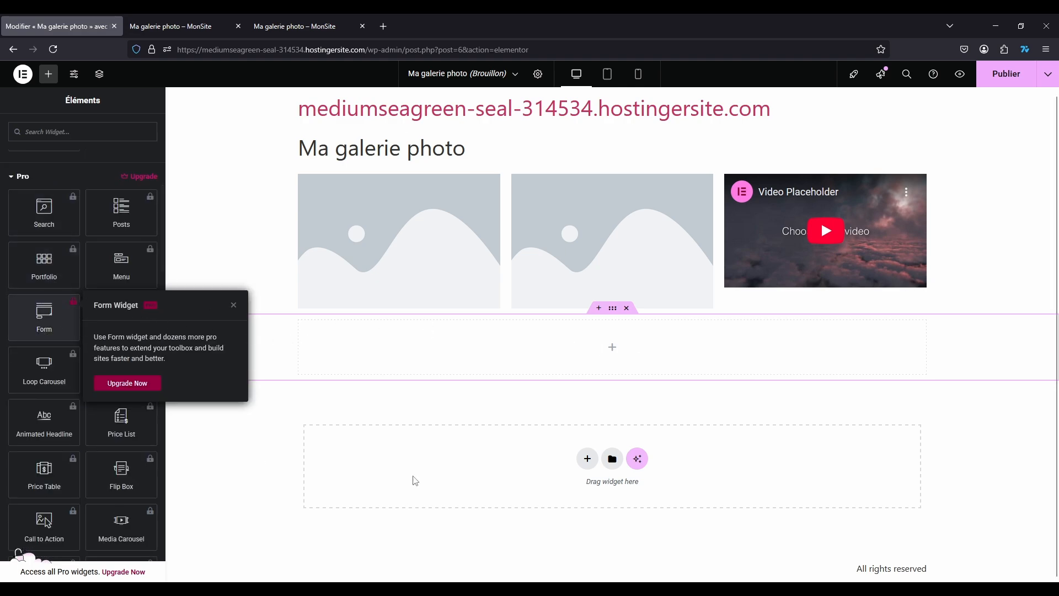
pyautogui.click(393, 448)
pyautogui.scroll(5, 84, 317)
pyautogui.scroll(-2, 70, 435)
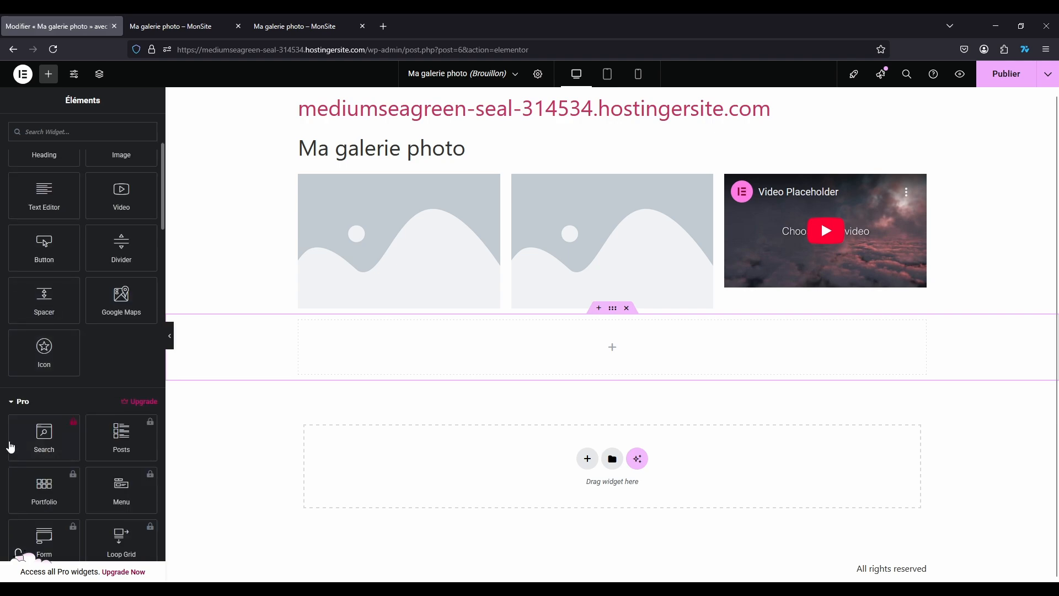
# - Collapse the Pro widget category and place a Google Maps widget in the empty container
pyautogui.click(16, 401)
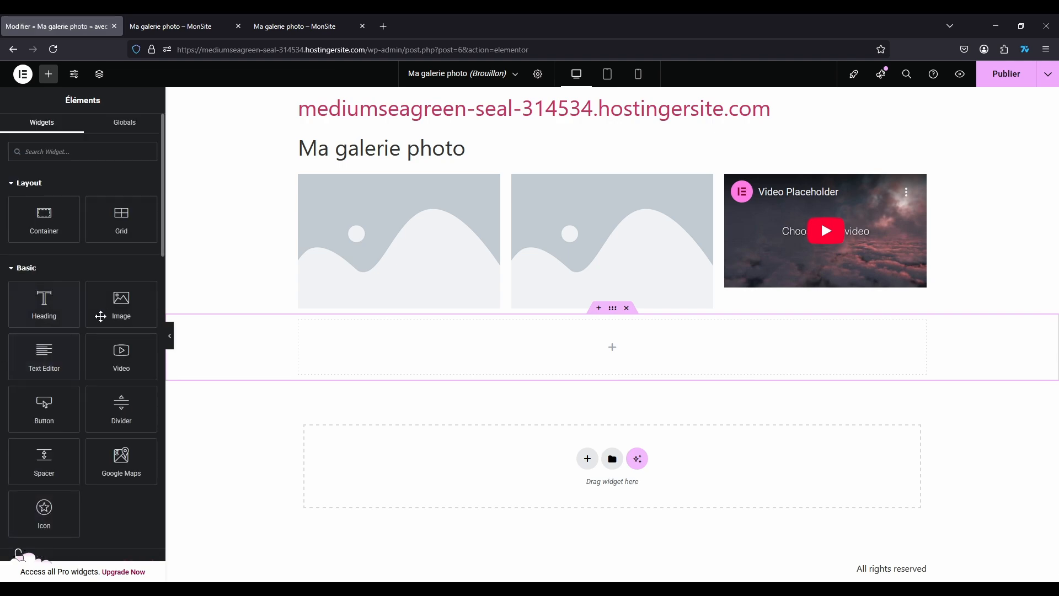
pyautogui.scroll(-2, 129, 301)
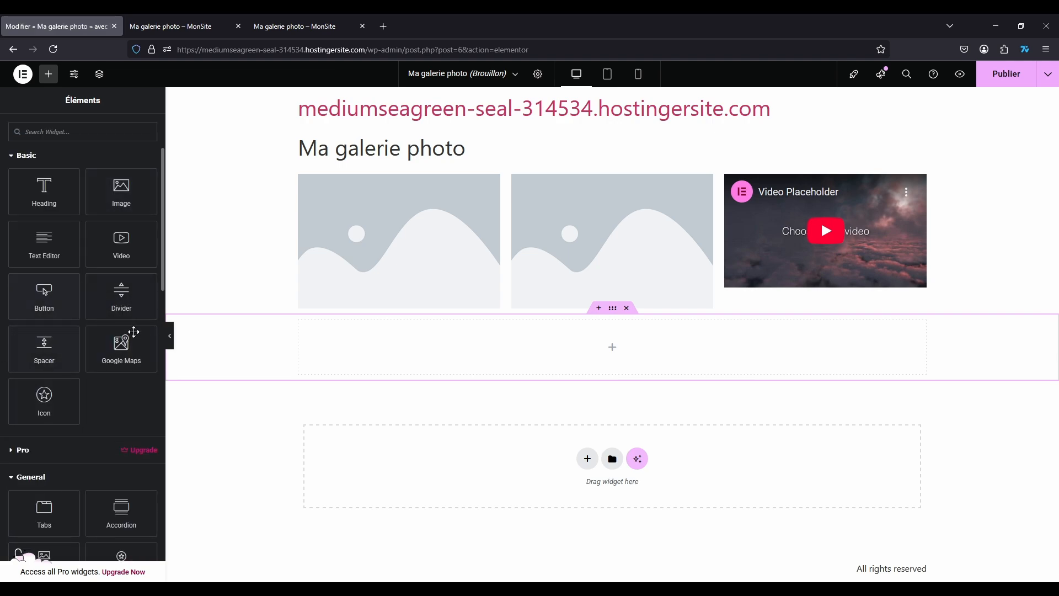
pyautogui.moveTo(120, 349); pyautogui.dragTo(596, 357)
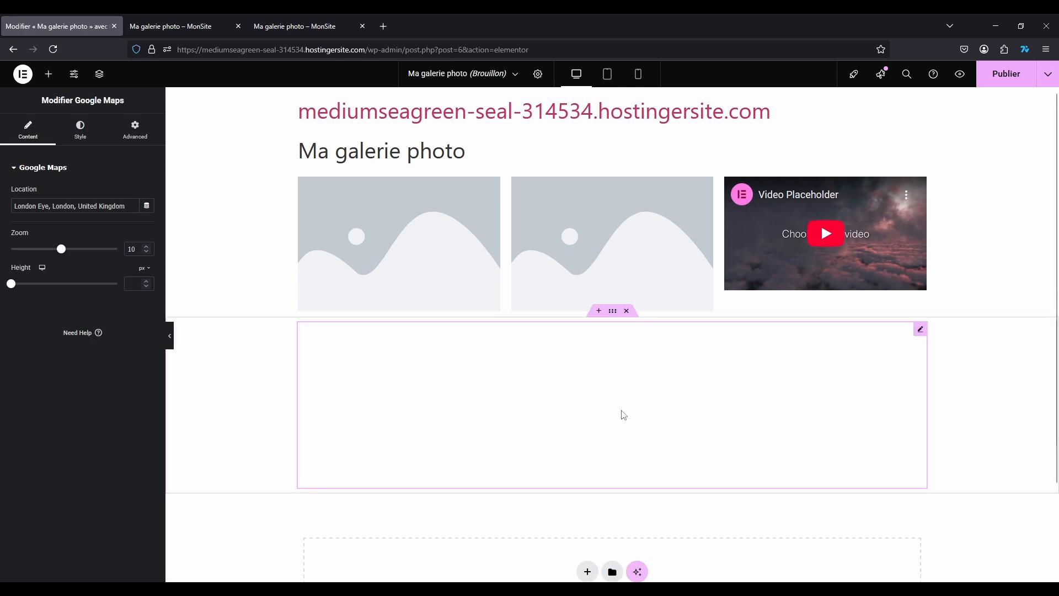
pyautogui.scroll(-2, 241, 234)
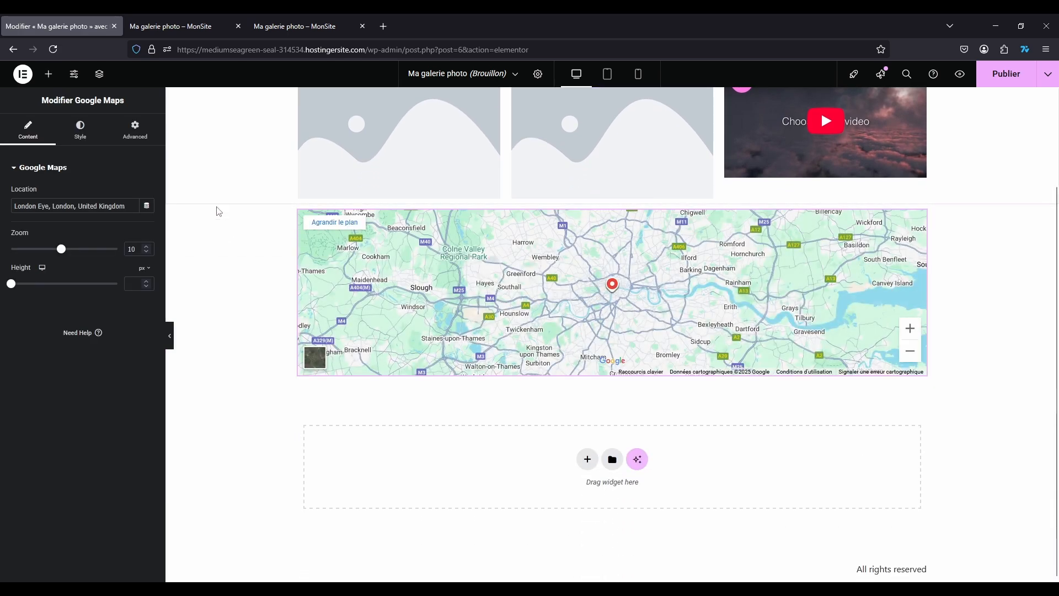
# - Try "paris" as the map's location, and set it to "tokyo" instead
pyautogui.tripleClick(125, 203)
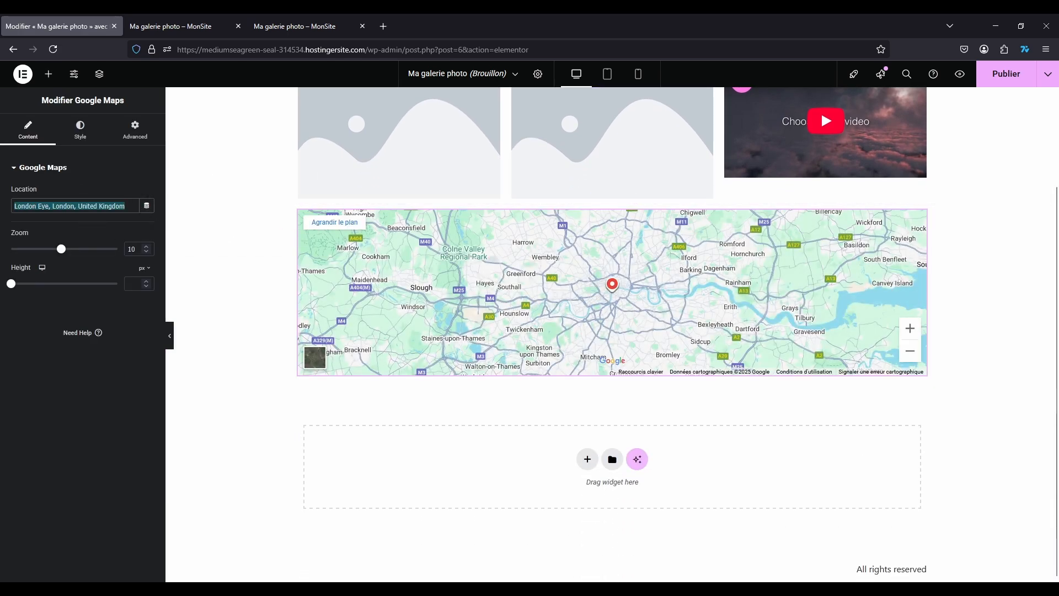
pyautogui.write('paris')
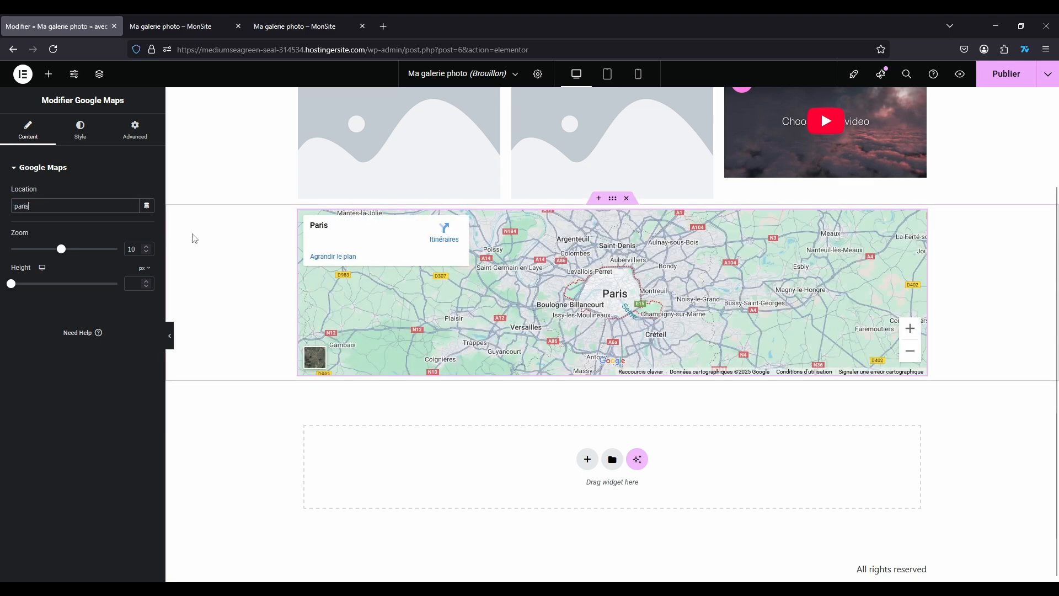
pyautogui.hotkey('shift', 'Left')
pyautogui.hotkey('shift', 'Left')
pyautogui.hotkey('shift', 'Left')
pyautogui.write('tokyo')
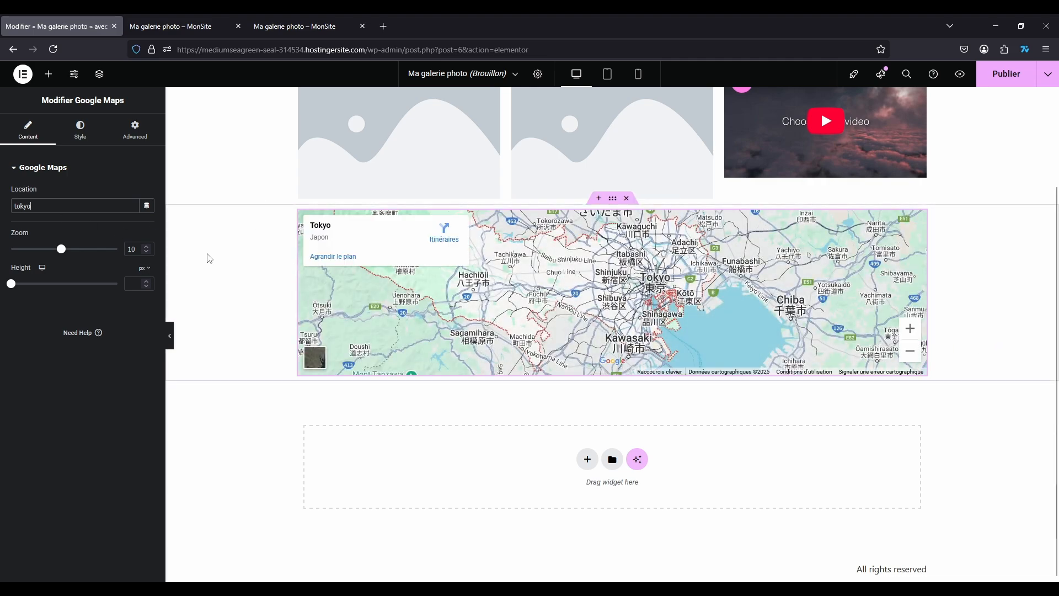
# - Set the map's zoom to 15 and its height to 525 px
pyautogui.moveTo(62, 249); pyautogui.dragTo(92, 252)
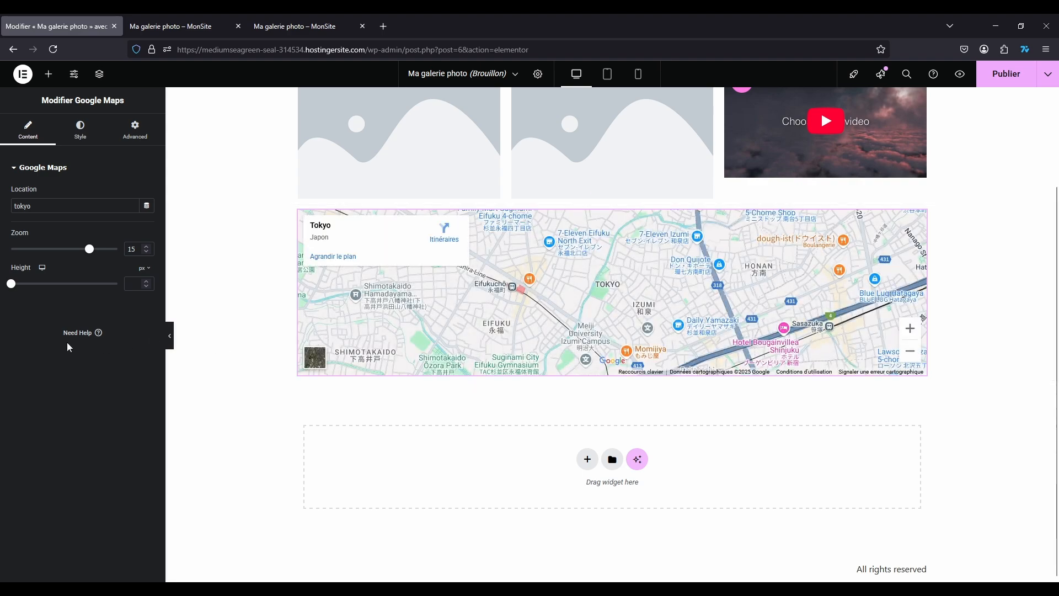
pyautogui.moveTo(10, 284); pyautogui.dragTo(48, 283)
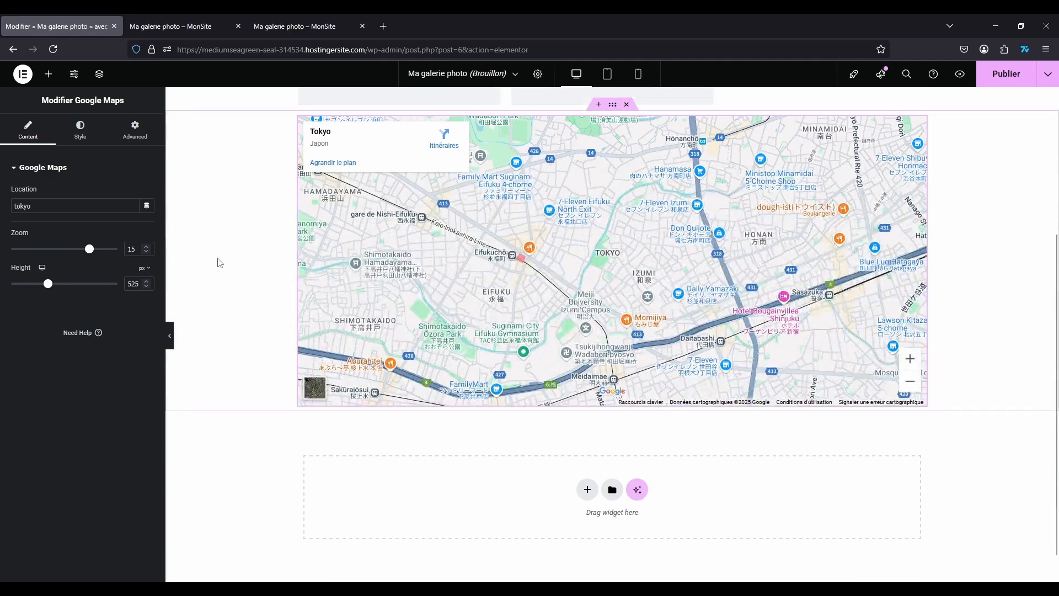
# - Add a grid container with three columns and two rows below the map
pyautogui.scroll(-5, 260, 273)
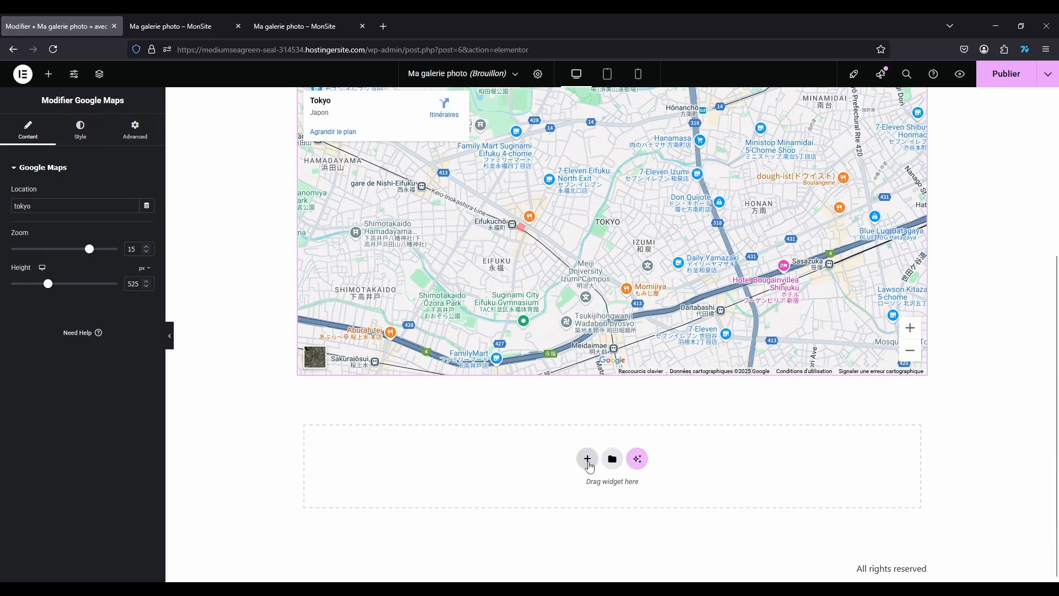
pyautogui.click(589, 465)
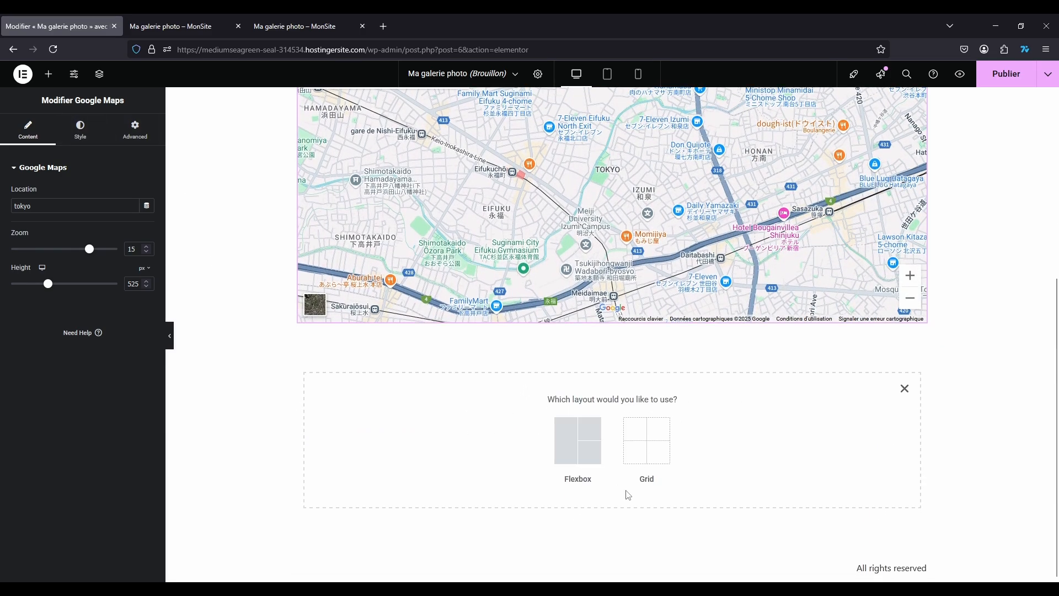
pyautogui.click(635, 457)
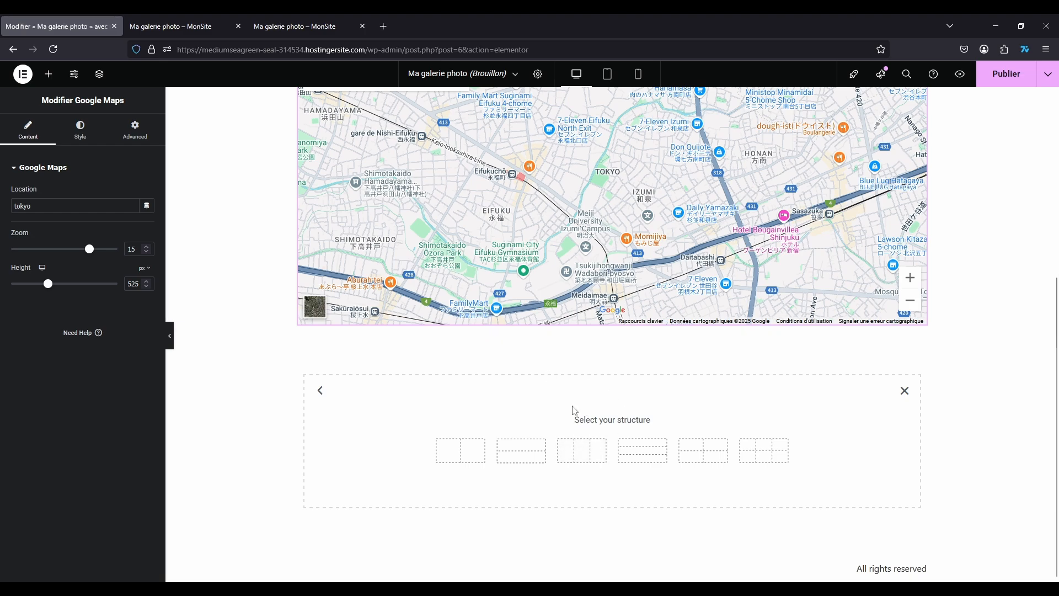
pyautogui.click(764, 451)
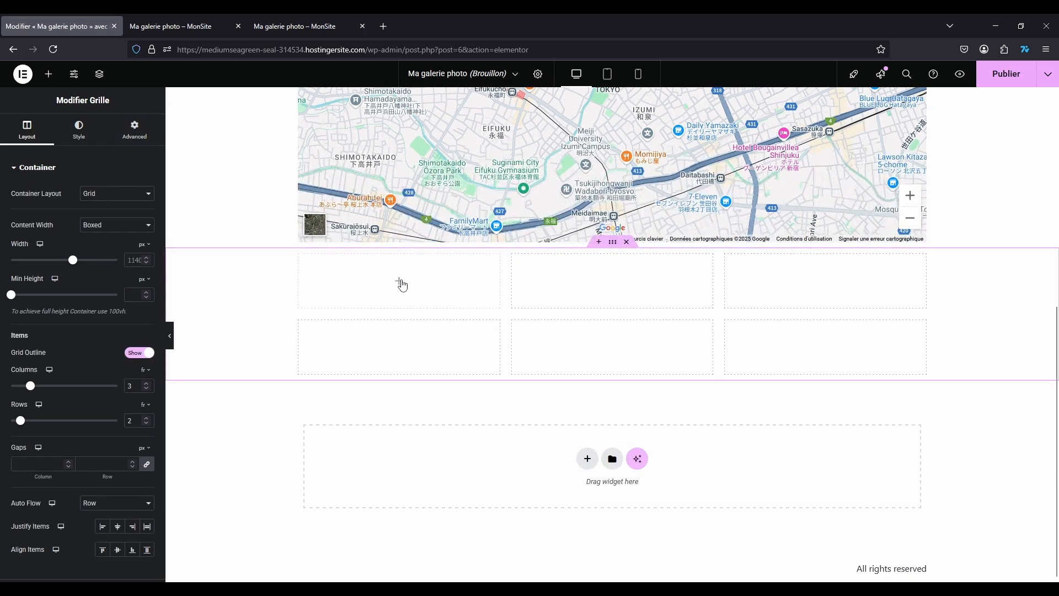
# - Place a Button widget in the first cell of the new grid and try to move it within the cell
pyautogui.click(400, 281)
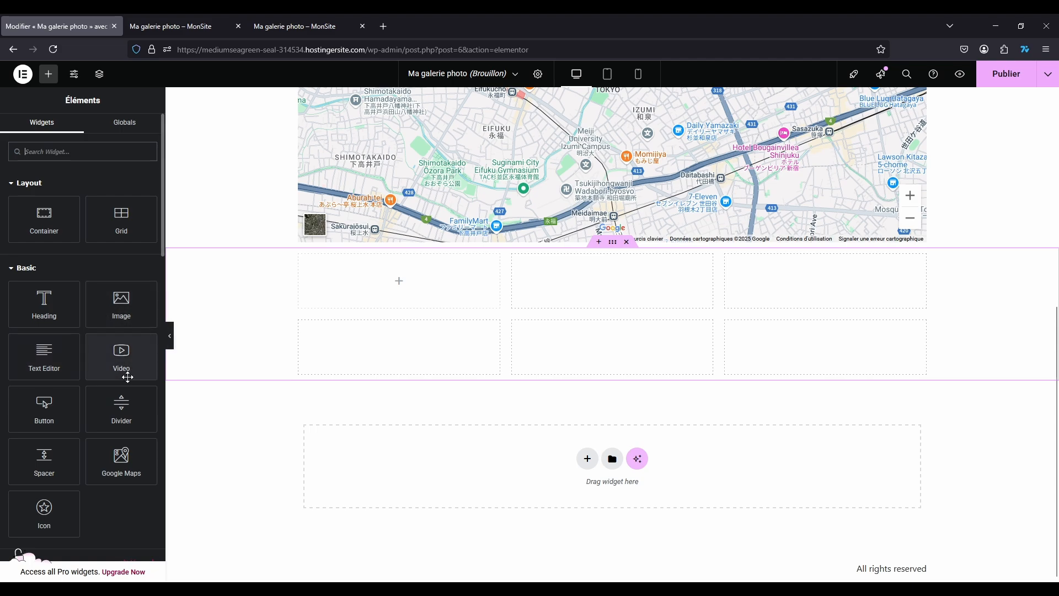
pyautogui.moveTo(46, 402); pyautogui.dragTo(398, 282)
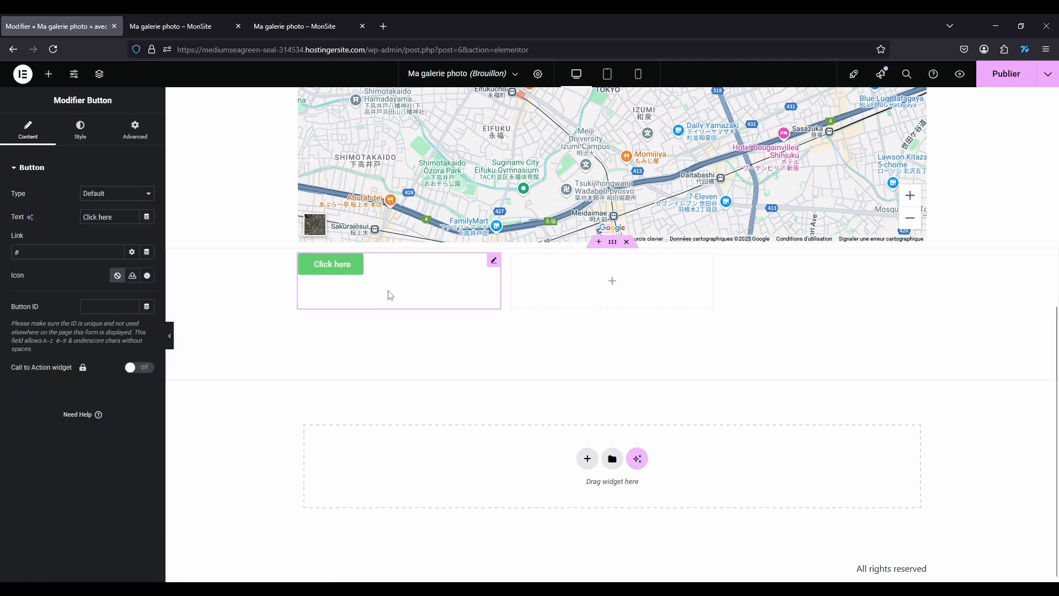
pyautogui.moveTo(341, 273); pyautogui.dragTo(480, 343)
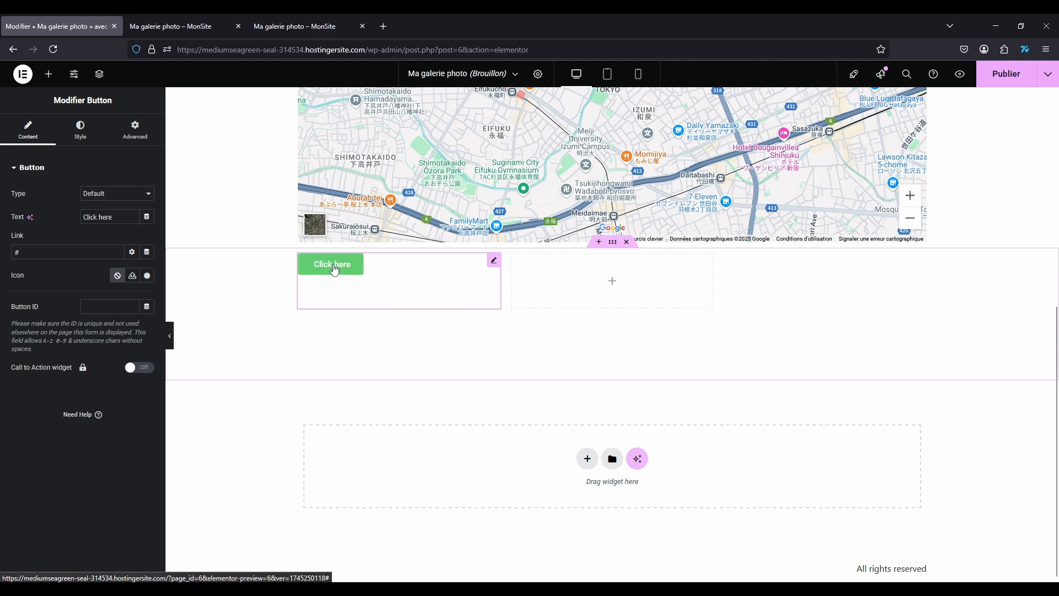
pyautogui.moveTo(336, 269); pyautogui.dragTo(494, 292)
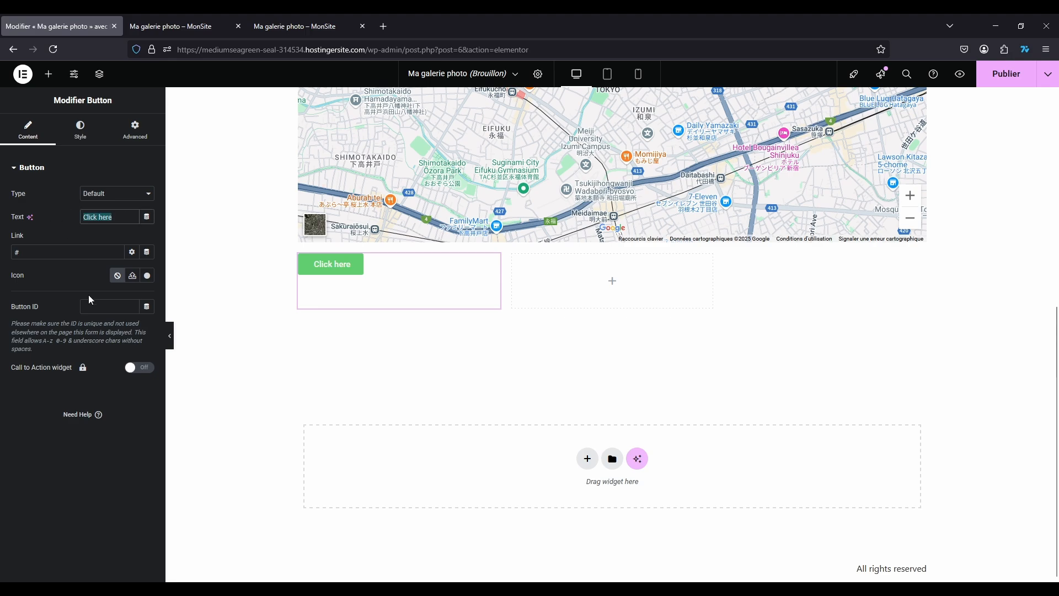
# - Set the button's text to "Commander" and its type to Success
pyautogui.write('Ajout')
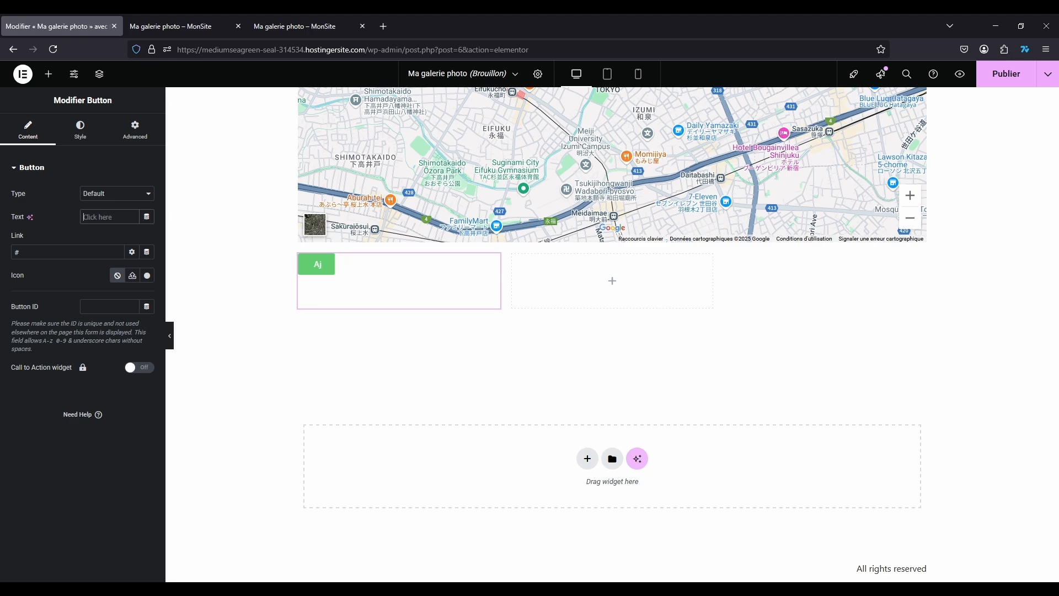
pyautogui.write('Té')
pyautogui.press('BackSpace')
pyautogui.press('BackSpace')
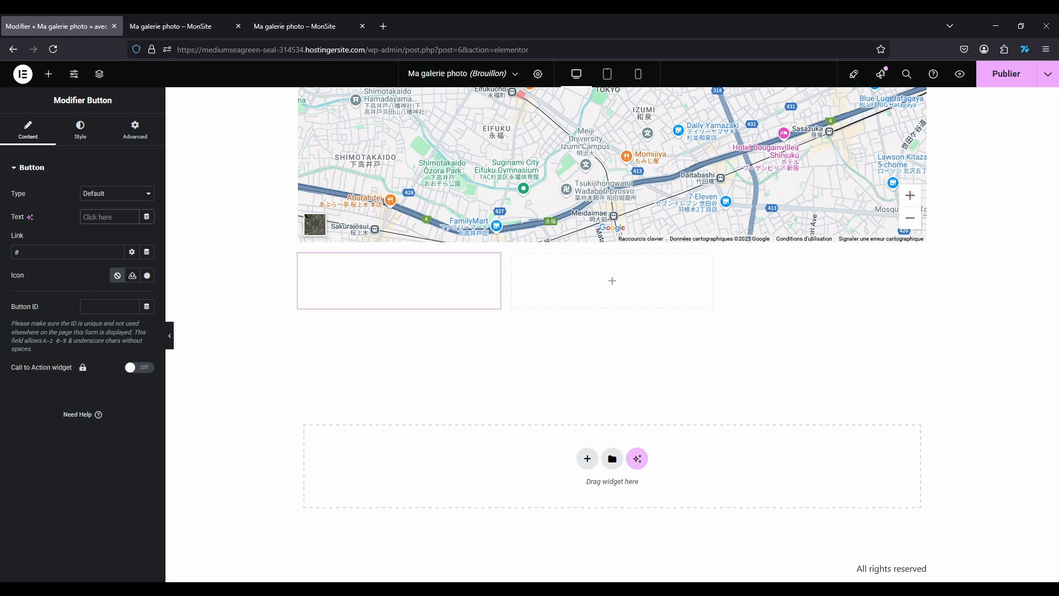
pyautogui.write('Commander')
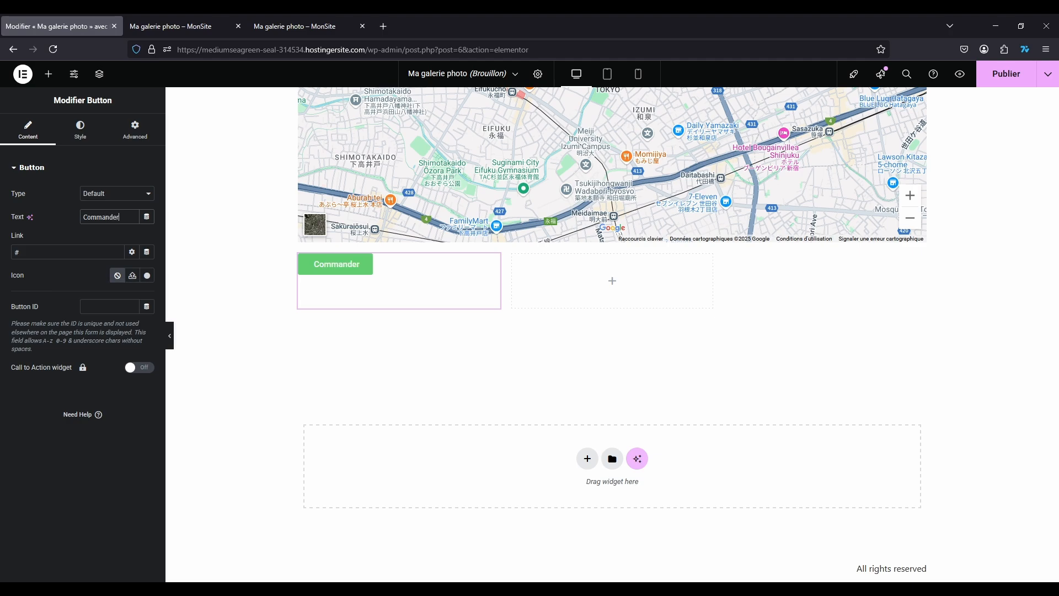
pyautogui.click(130, 194)
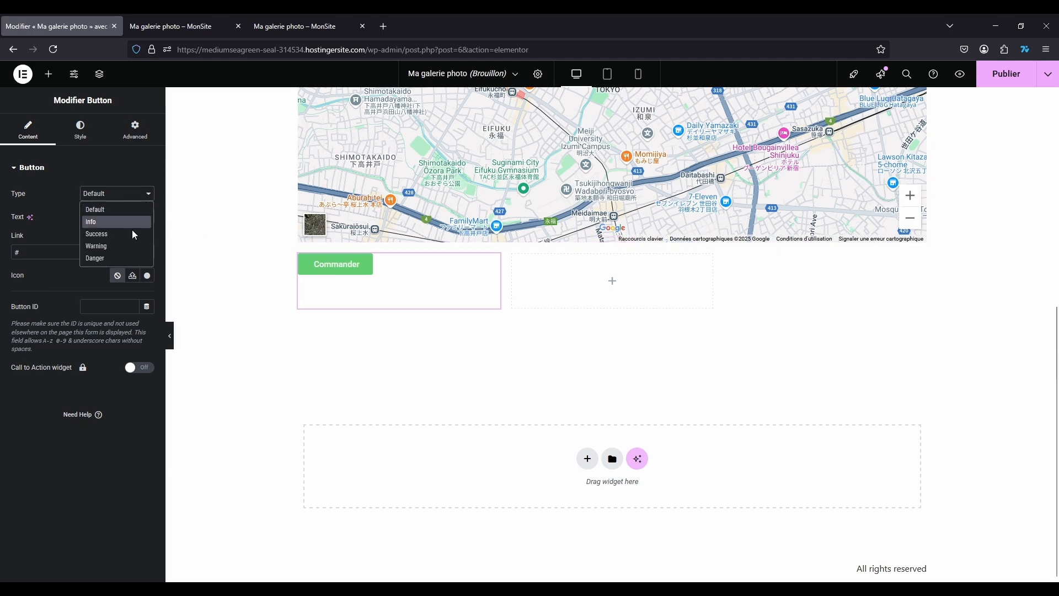
pyautogui.click(132, 234)
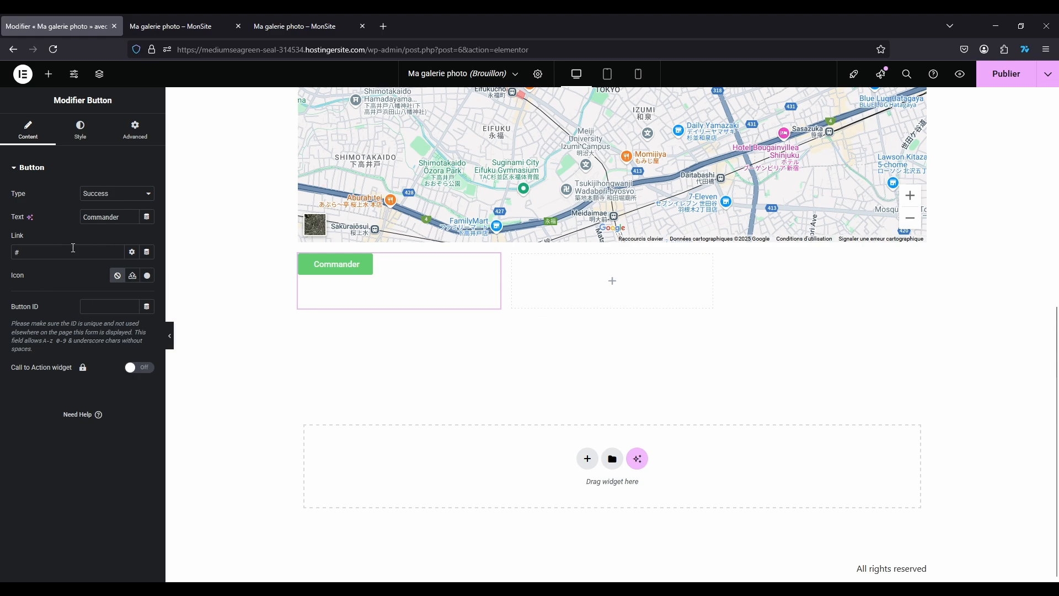
pyautogui.click(516, 74)
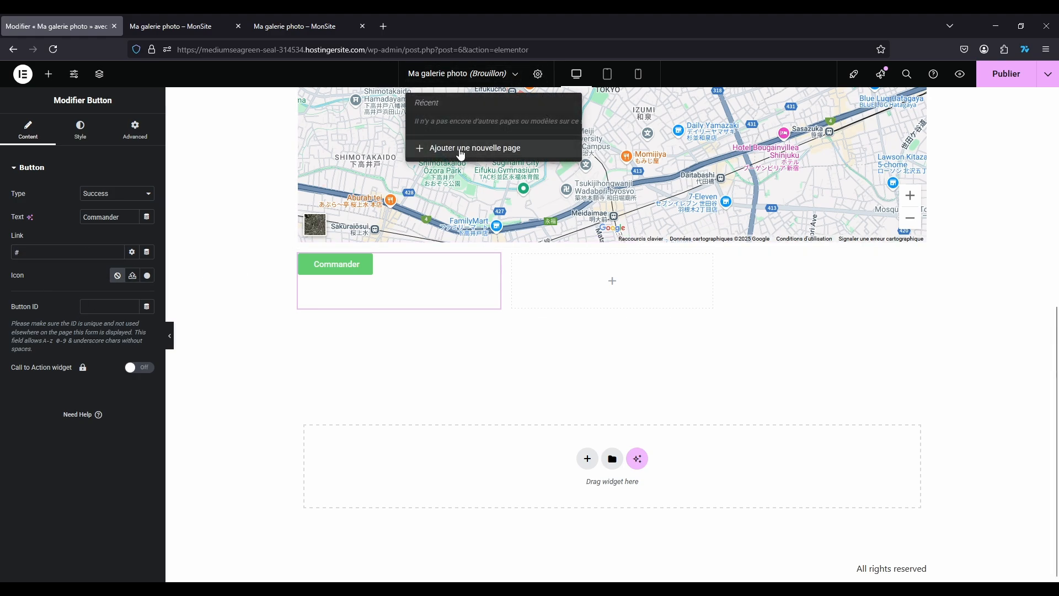
pyautogui.click(389, 358)
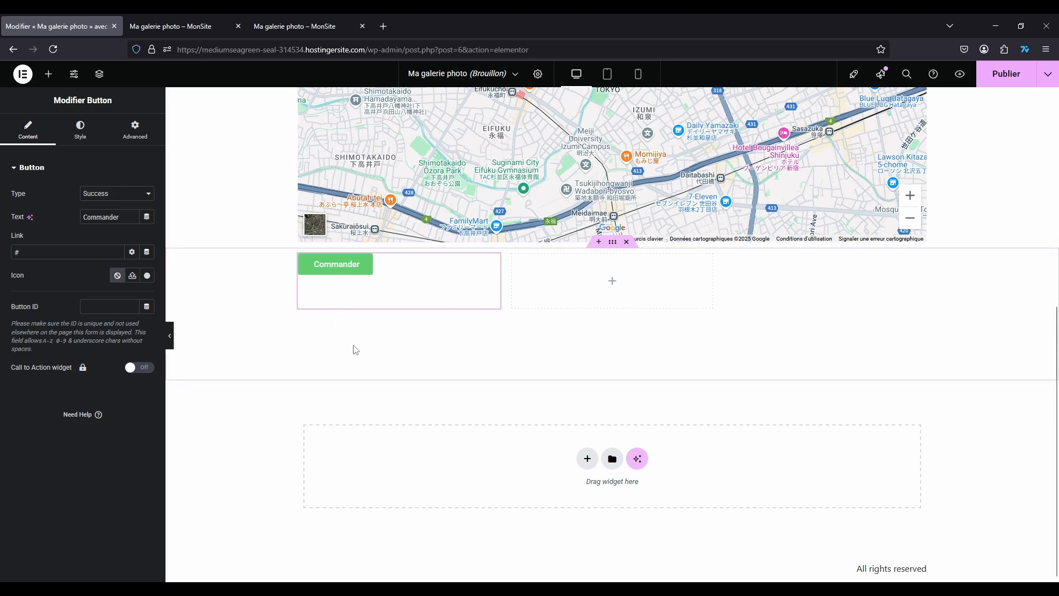
# - Add a Text Editor widget in the grid's second cell and replace its placeholder text with "Bienvenue sur notre boutique..."
pyautogui.click(612, 289)
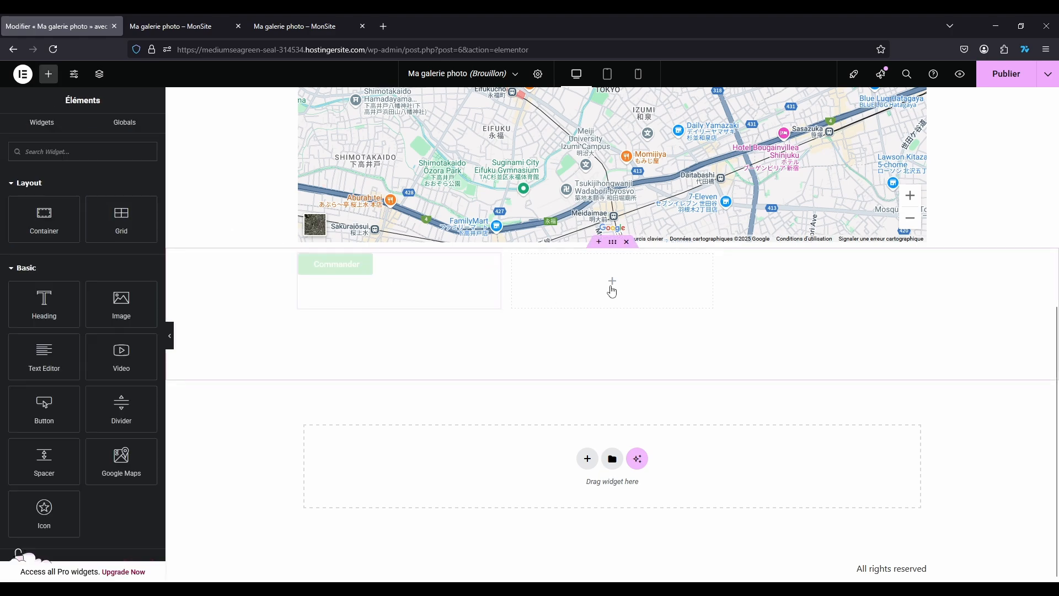
pyautogui.scroll(-2, 75, 201)
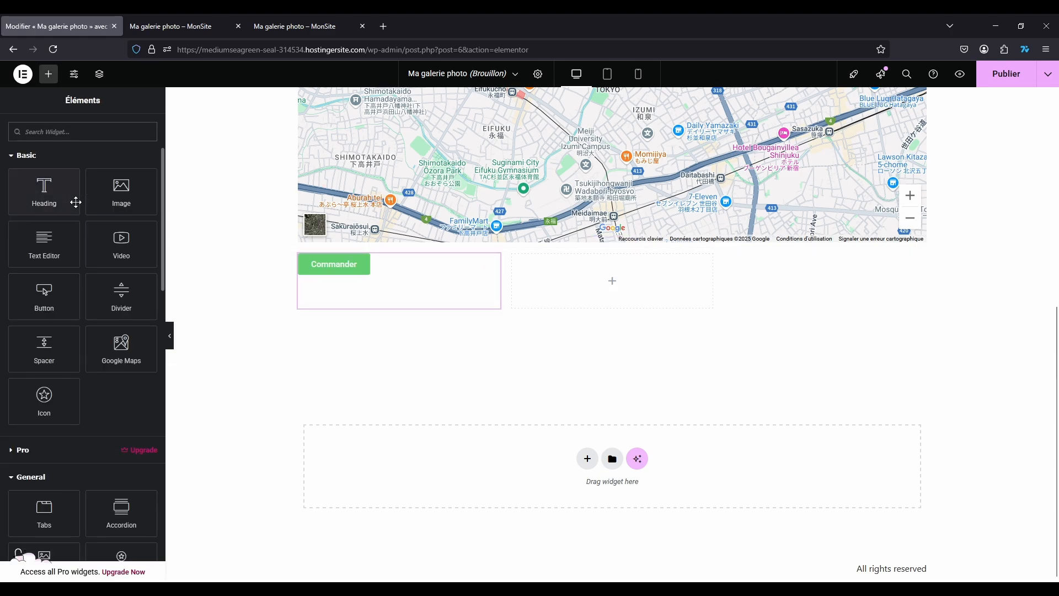
pyautogui.scroll(2, 81, 223)
pyautogui.click(63, 358)
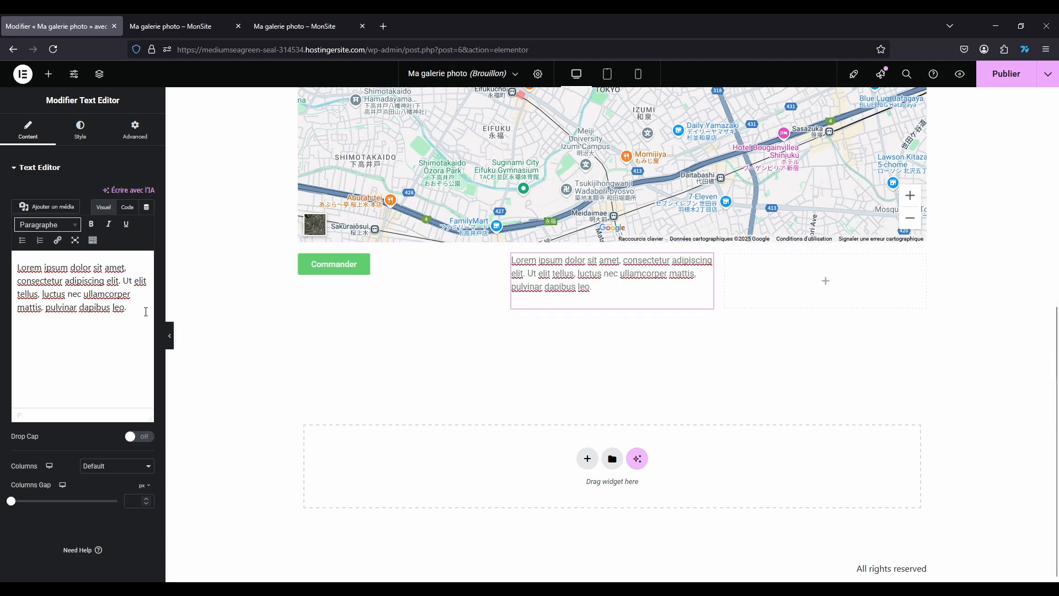
pyautogui.hotkey('ctrl', 'a')
pyautogui.write('B')
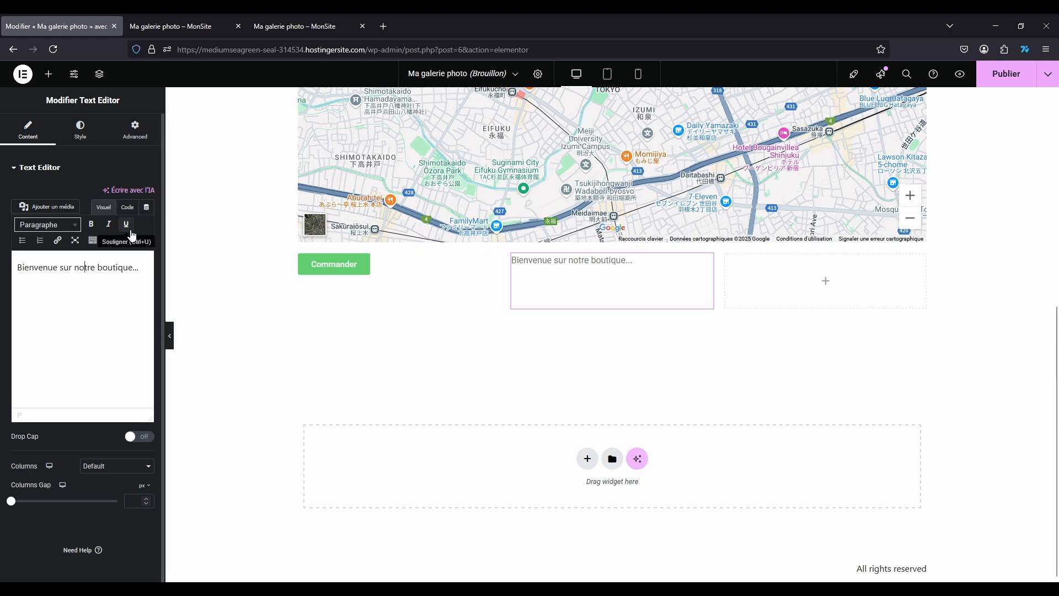
# - Make the word "notre" bold and check the text's HTML code before returning to the visual view
pyautogui.hotkey('ctrl', 'b')
pyautogui.click(127, 207)
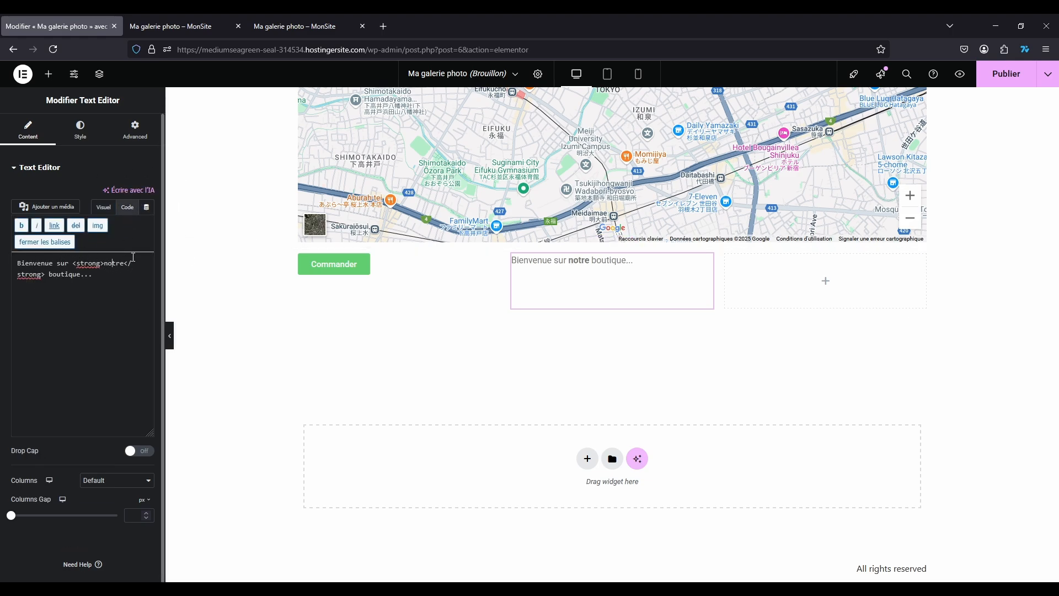
pyautogui.click(102, 209)
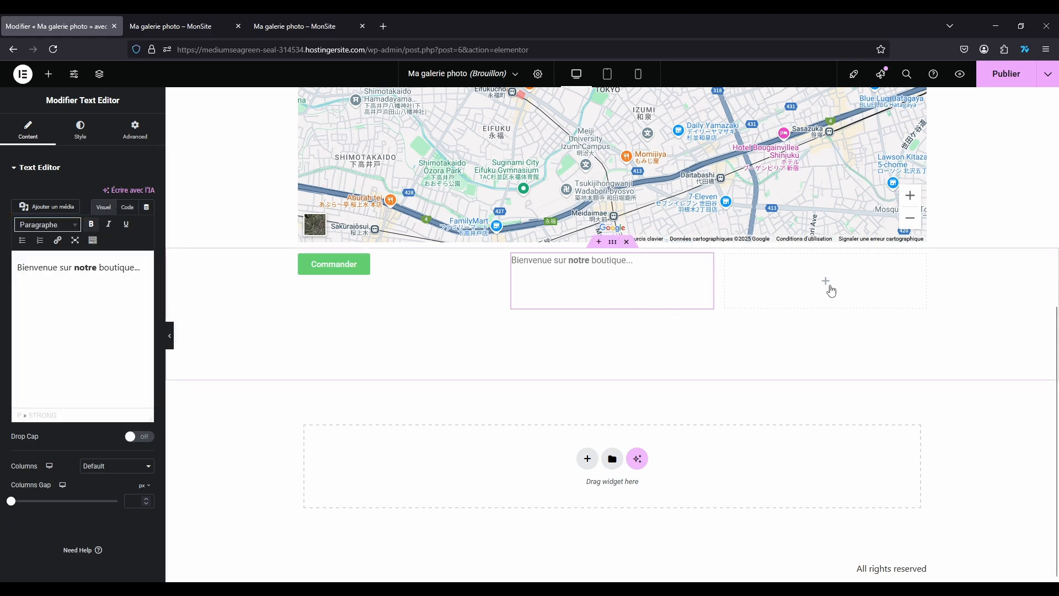
# - Place an Icon widget in the grid's third cell and browse the icon library, keeping the default star
pyautogui.click(827, 285)
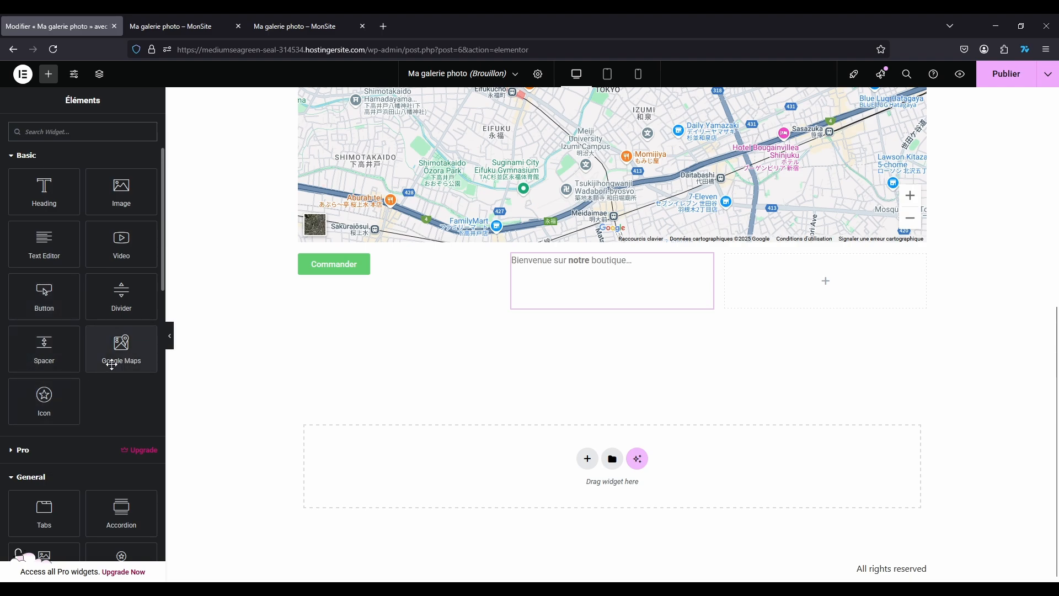
pyautogui.moveTo(45, 401); pyautogui.dragTo(825, 281)
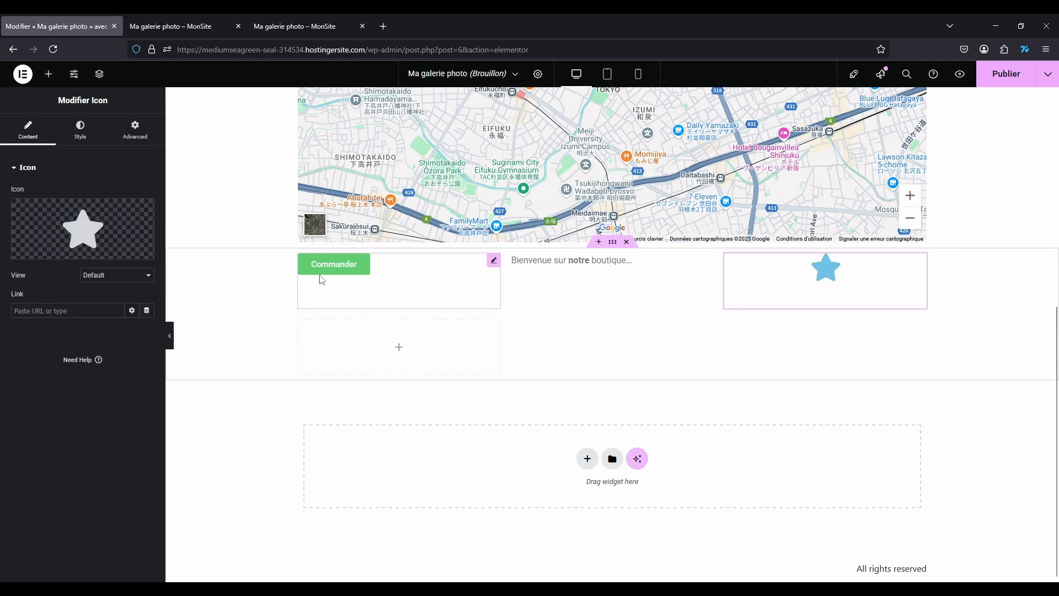
pyautogui.click(83, 234)
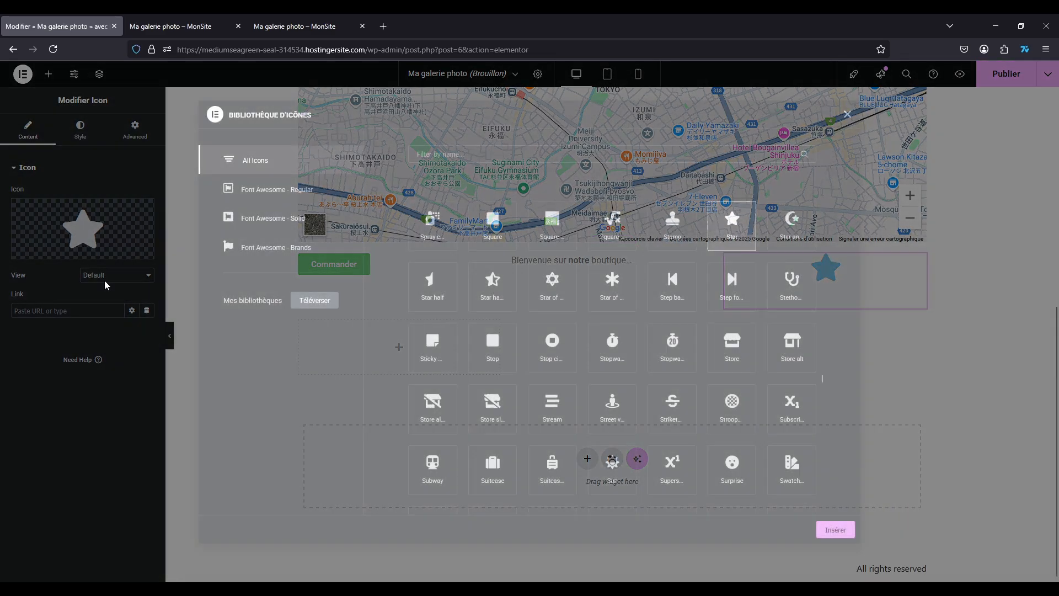
pyautogui.scroll(-5, 554, 379)
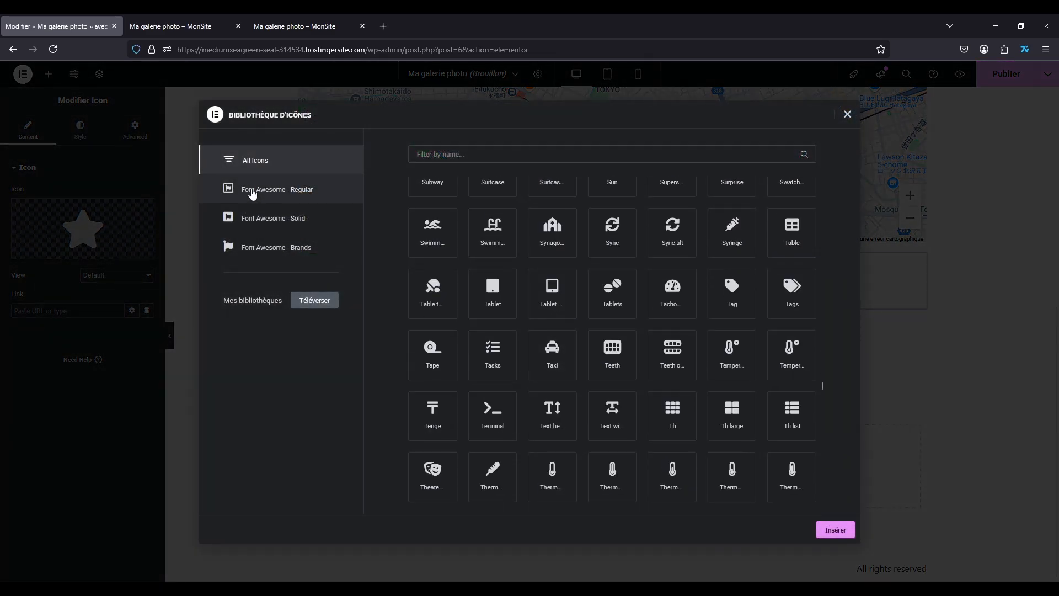
pyautogui.scroll(-4, 696, 322)
pyautogui.scroll(-8, 696, 322)
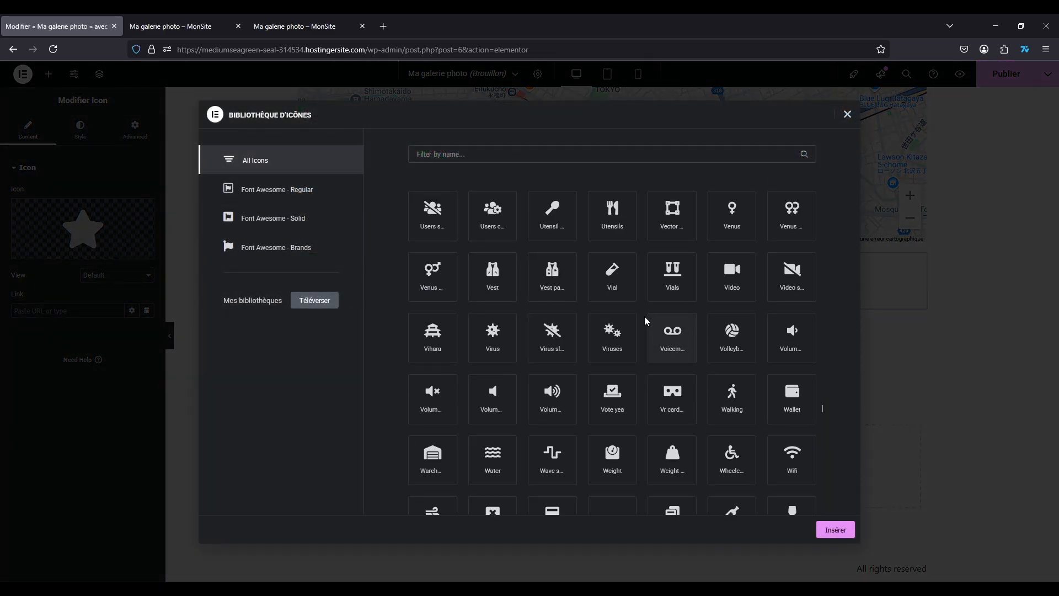
pyautogui.click(846, 115)
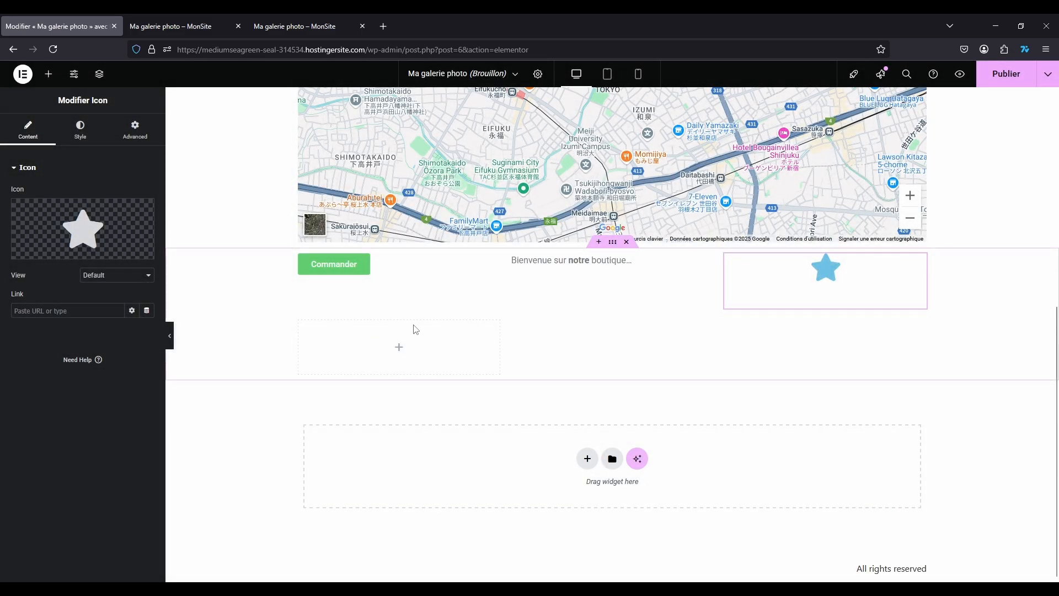
# - Review the text widget's content settings and the star icon's style settings
pyautogui.click(661, 301)
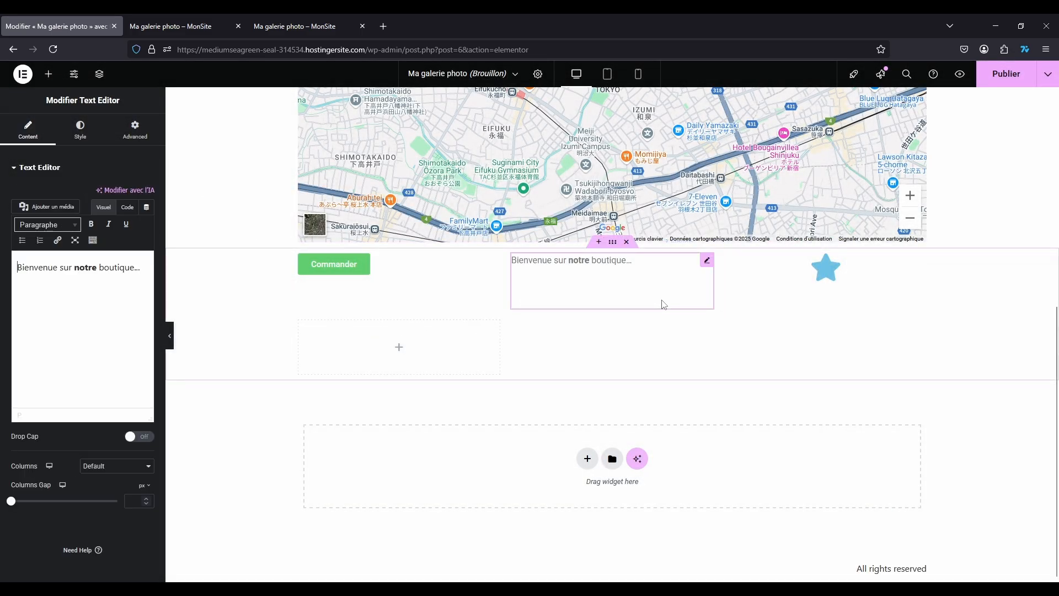
pyautogui.scroll(3, 661, 300)
pyautogui.scroll(-3, 862, 286)
pyautogui.click(862, 286)
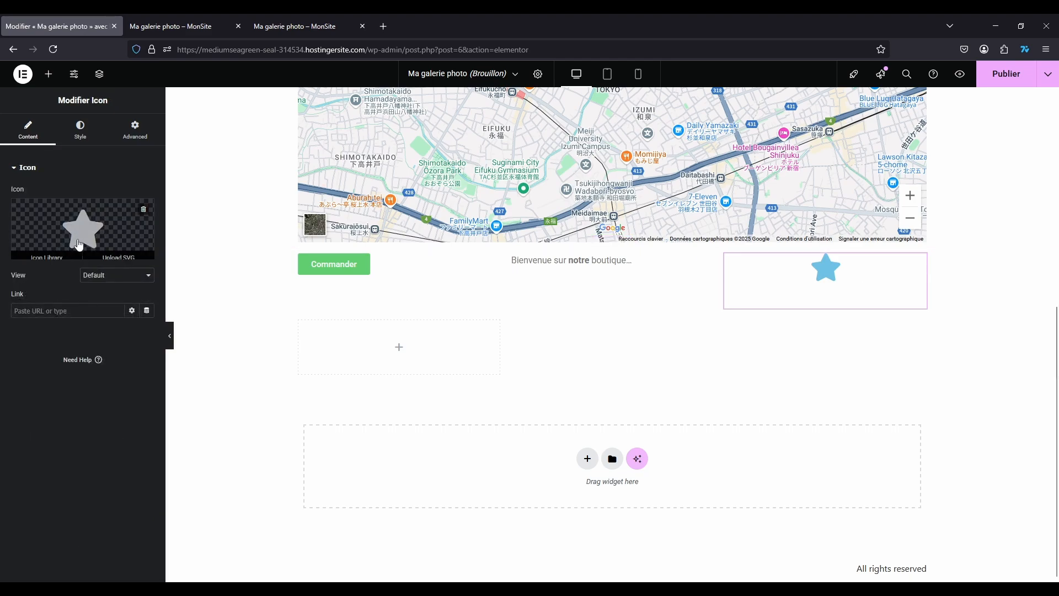
pyautogui.click(101, 121)
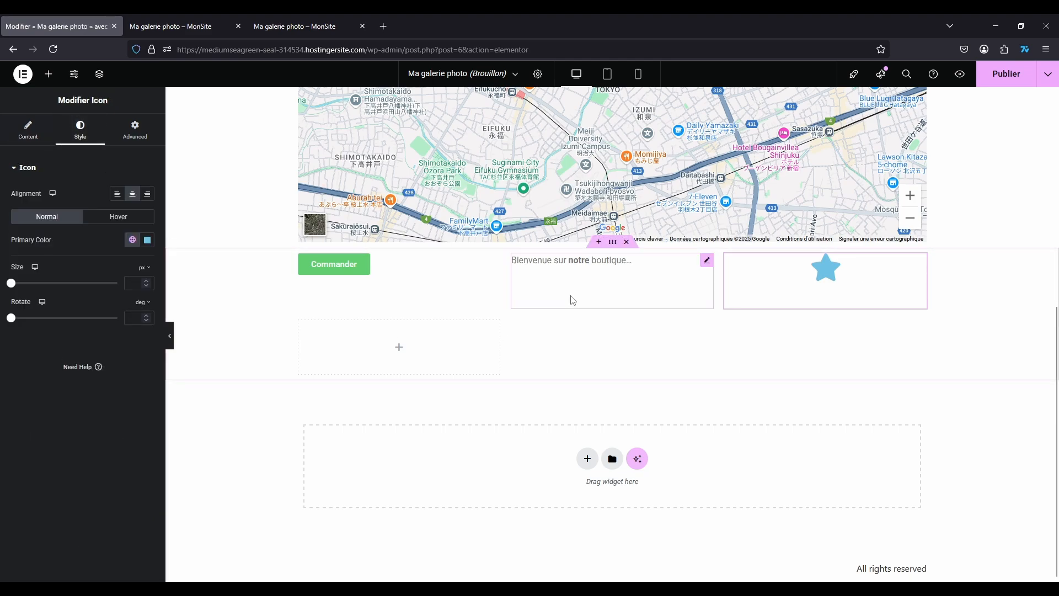
# - Browse the available widgets and place an Image widget in the first cell of the grid's second row
pyautogui.click(396, 345)
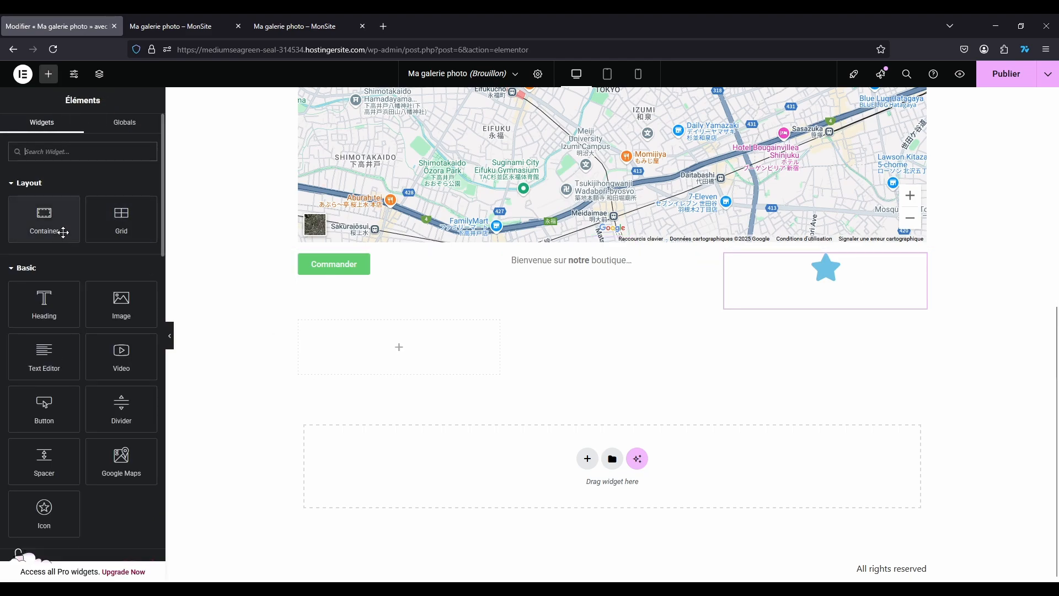
pyautogui.scroll(-6, 119, 228)
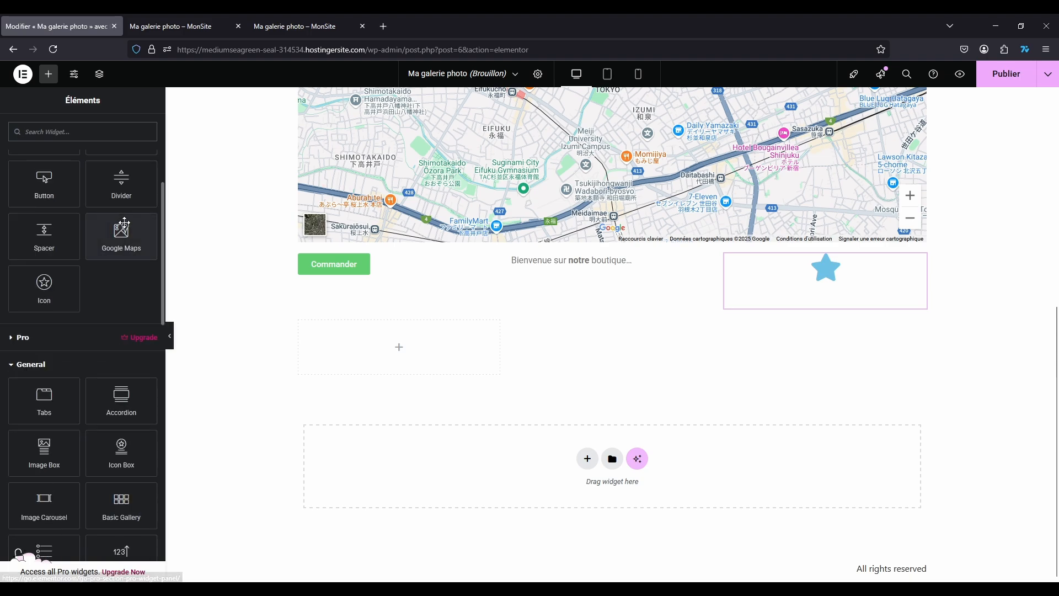
pyautogui.scroll(-2, 56, 208)
pyautogui.scroll(8, 38, 273)
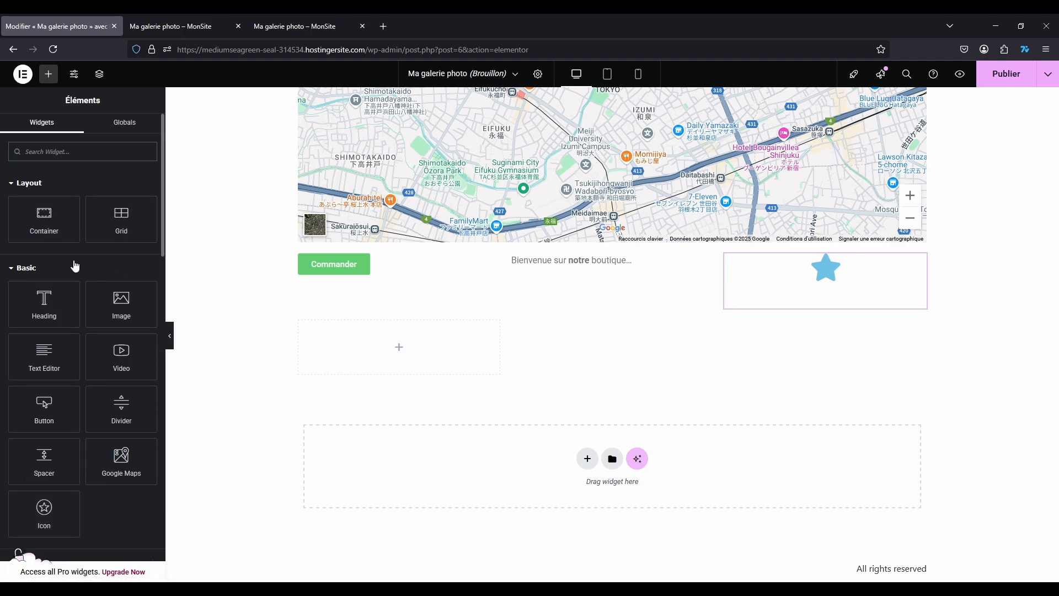
pyautogui.scroll(-5, 83, 264)
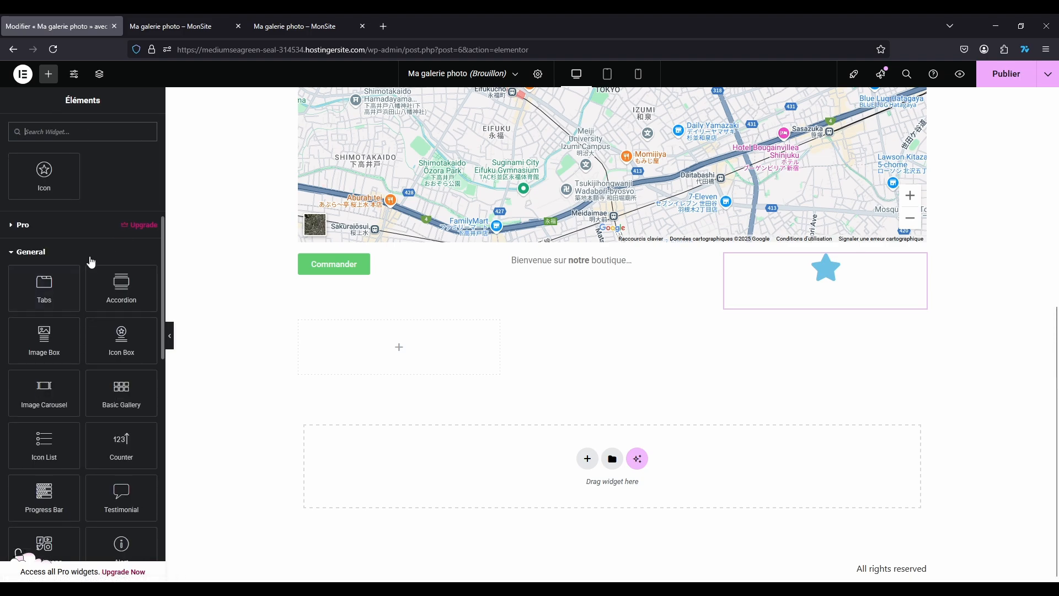
pyautogui.scroll(6, 91, 261)
pyautogui.scroll(-2, 48, 390)
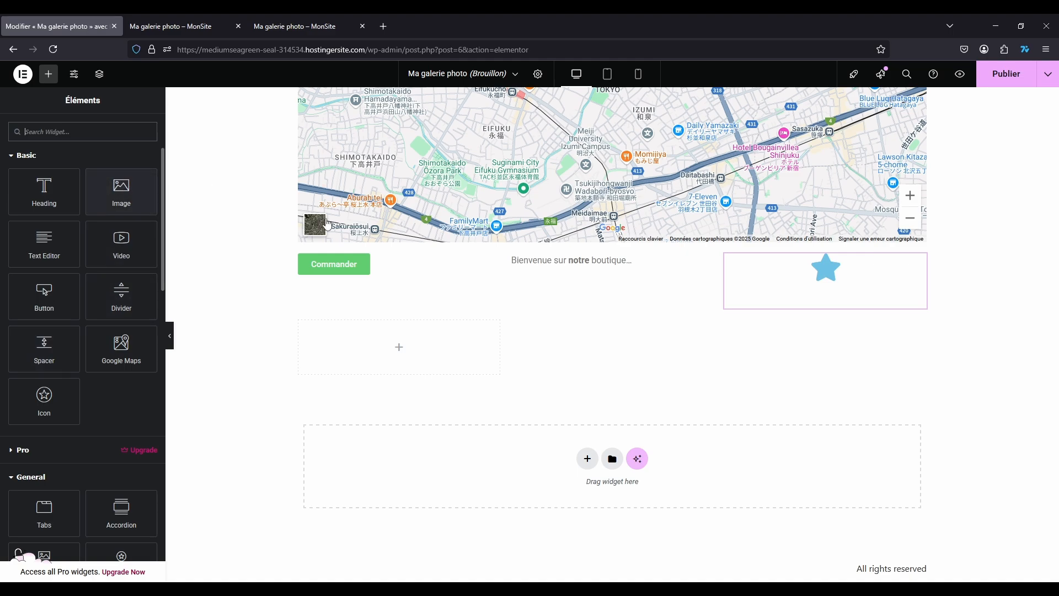
pyautogui.moveTo(120, 190); pyautogui.dragTo(386, 359)
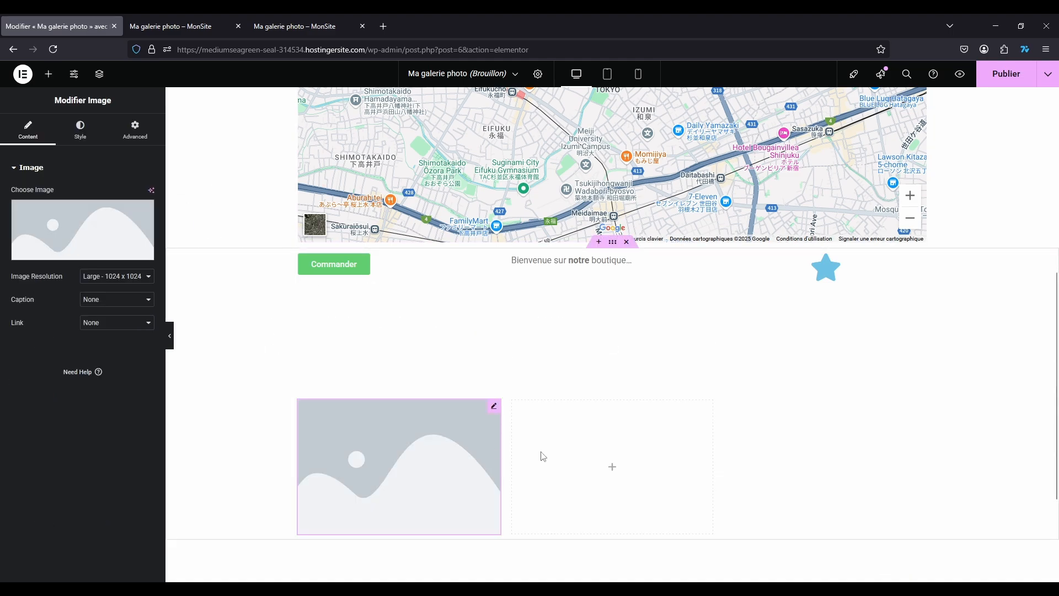
# - Add Image widgets to the second and third cells of the grid's second row
pyautogui.scroll(-2, 595, 438)
pyautogui.click(612, 353)
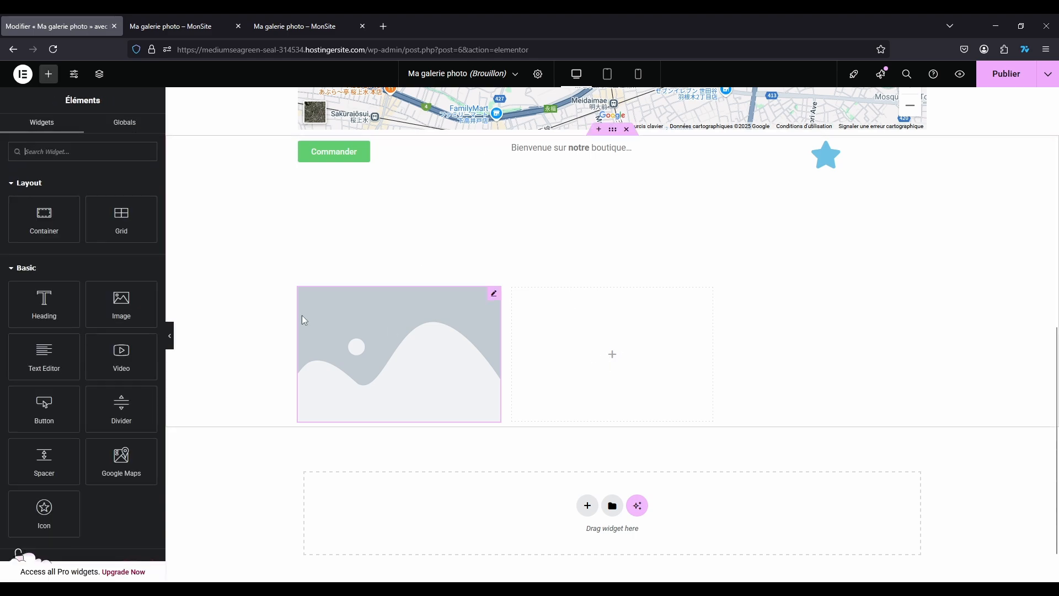
pyautogui.moveTo(122, 304); pyautogui.dragTo(627, 409)
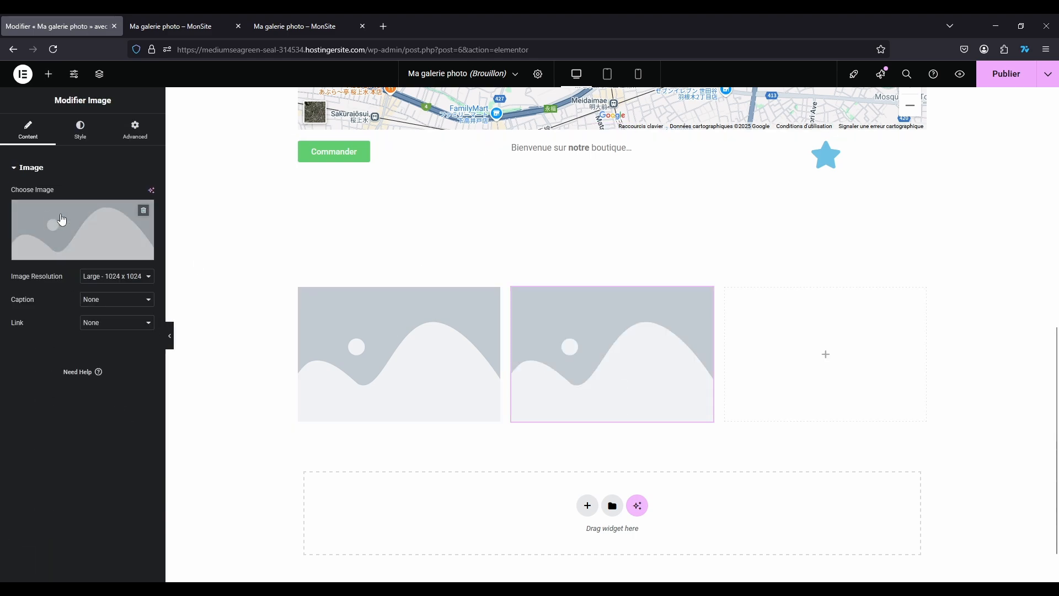
pyautogui.click(826, 354)
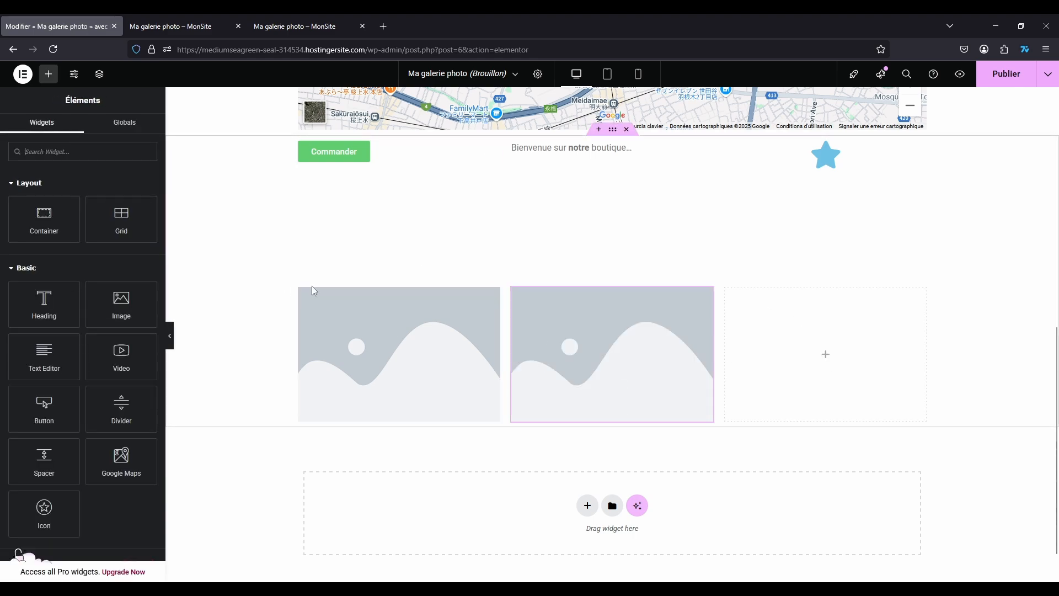
pyautogui.moveTo(118, 302); pyautogui.dragTo(774, 348)
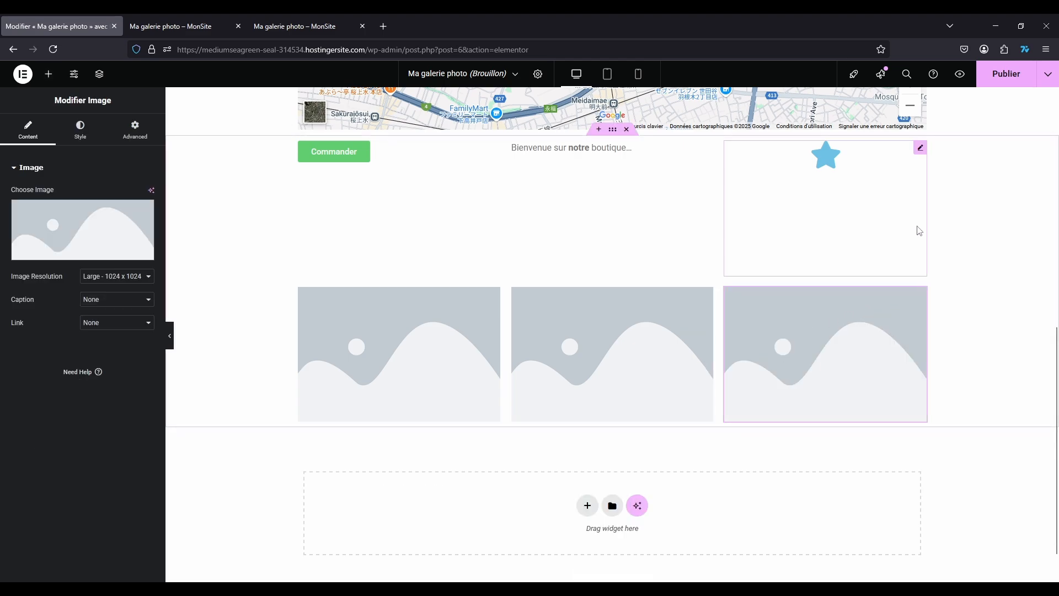
# - Look over the page from its beginning, return to the widget list, and switch to the page's preview tab
pyautogui.click(919, 232)
pyautogui.scroll(5, 359, 314)
pyautogui.scroll(4, 359, 313)
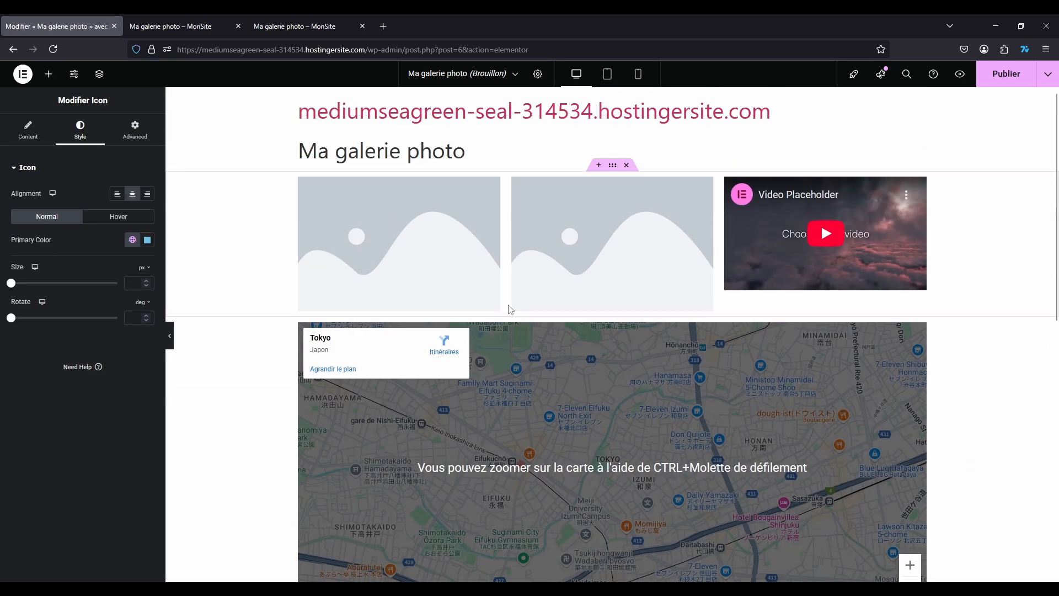
pyautogui.click(48, 73)
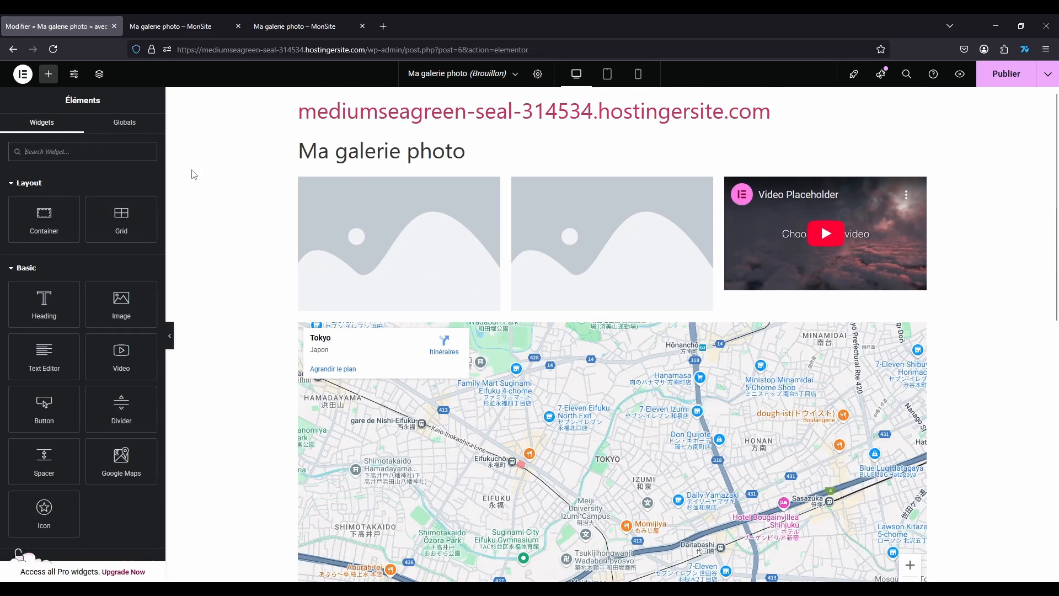
pyautogui.click(280, 22)
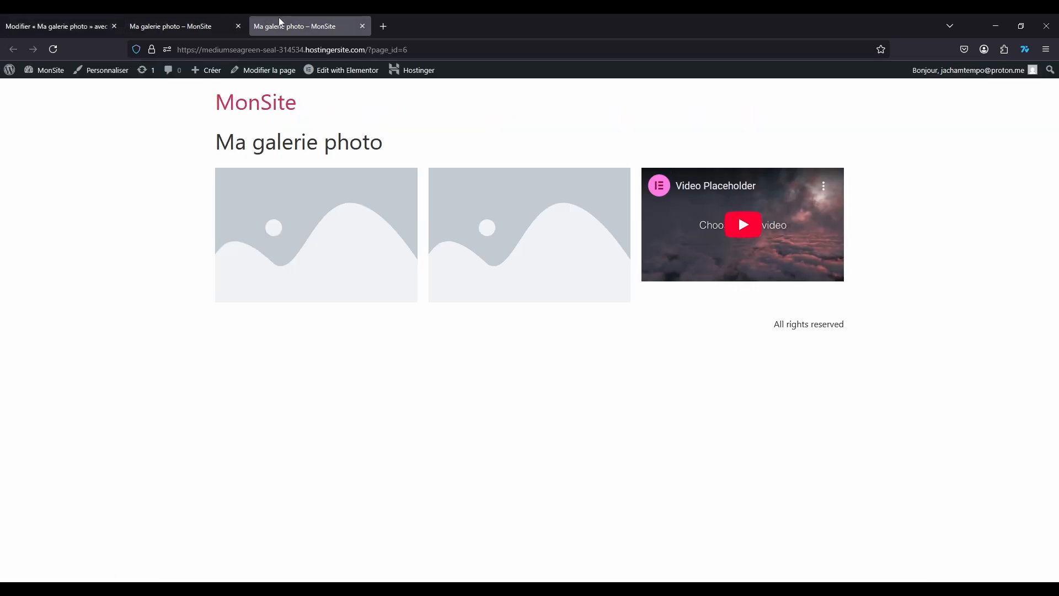
# - Close the outdated preview tabs, open a fresh preview of the page, and examine its layout from beginning to end
pyautogui.click(53, 49)
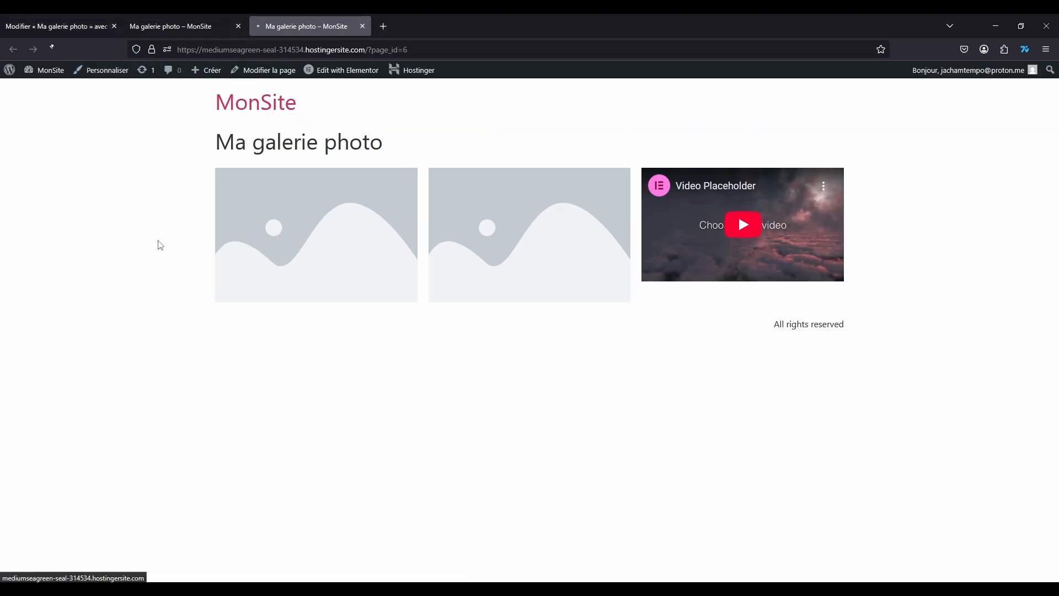
pyautogui.click(361, 26)
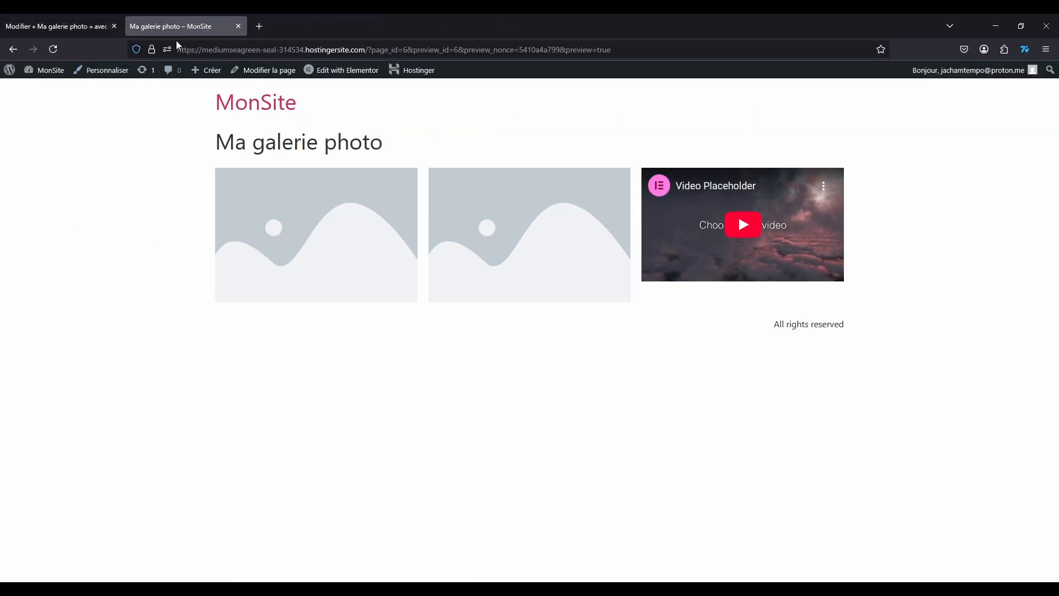
pyautogui.click(238, 26)
pyautogui.click(960, 74)
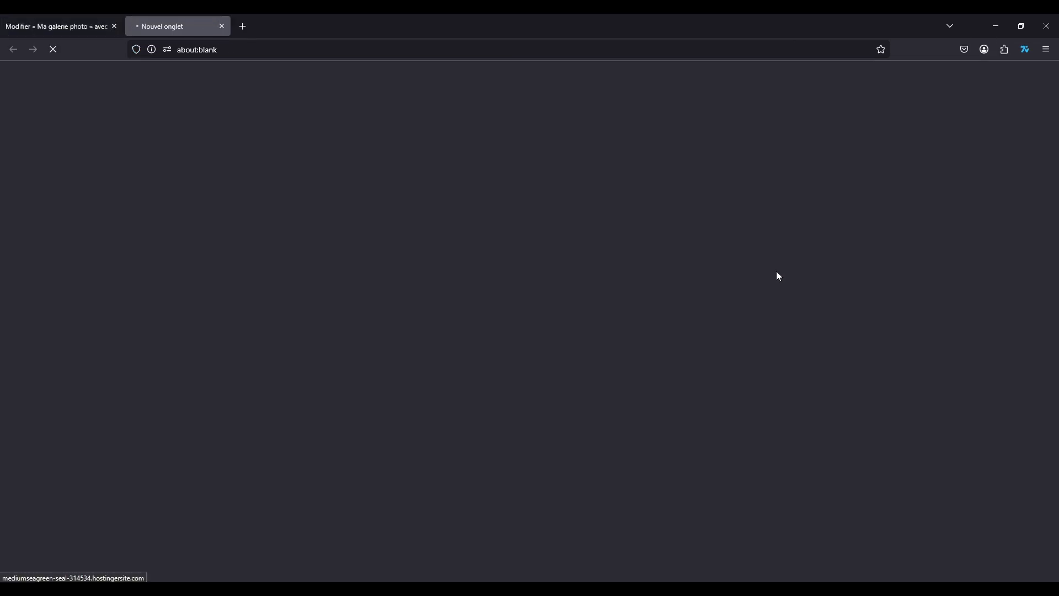
pyautogui.scroll(-5, 582, 256)
pyautogui.scroll(6, 886, 283)
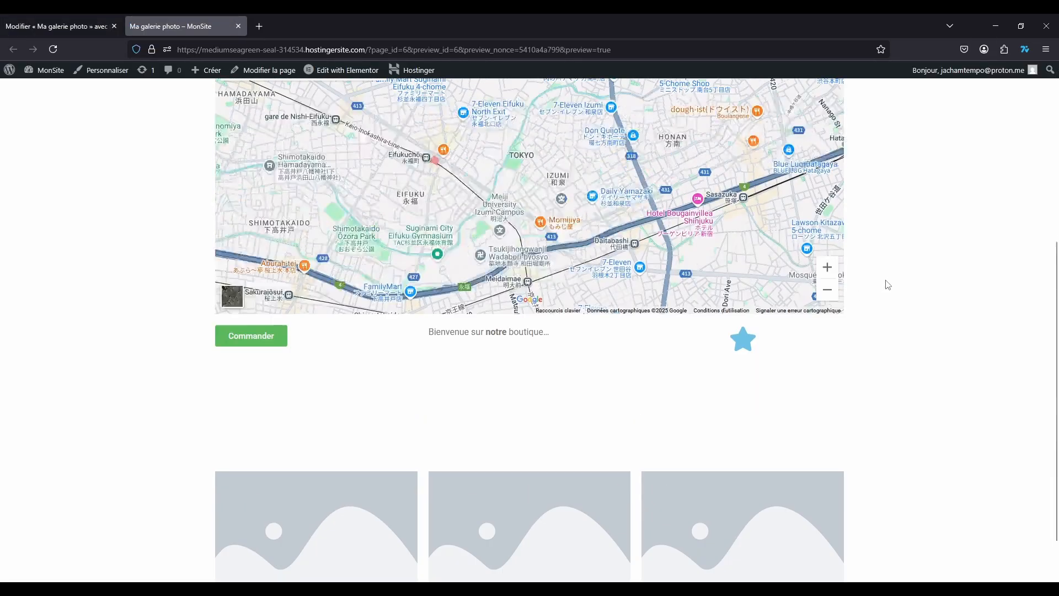
pyautogui.scroll(-6, 870, 271)
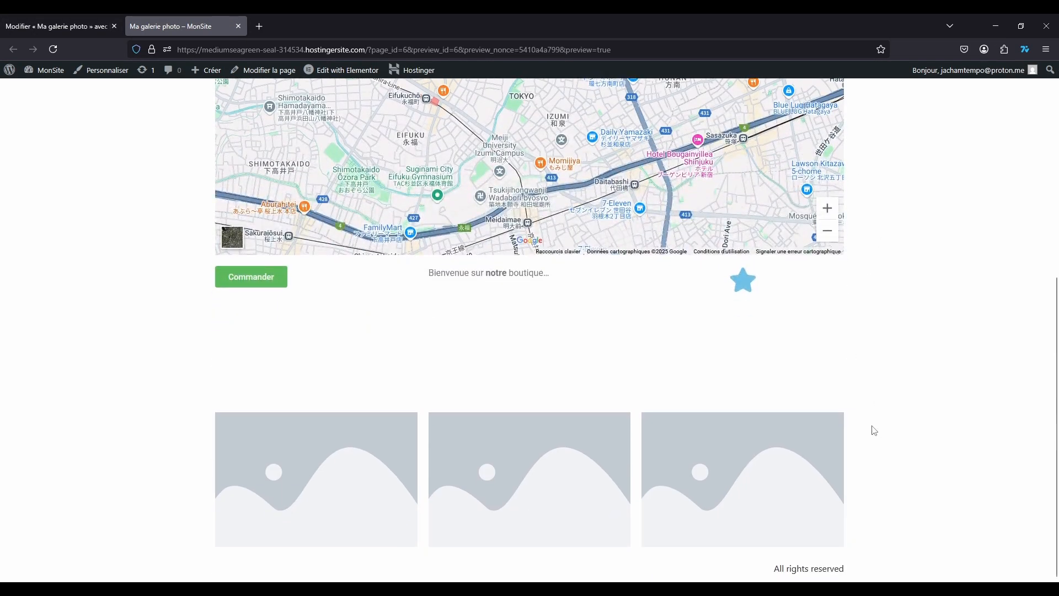
pyautogui.scroll(6, 872, 427)
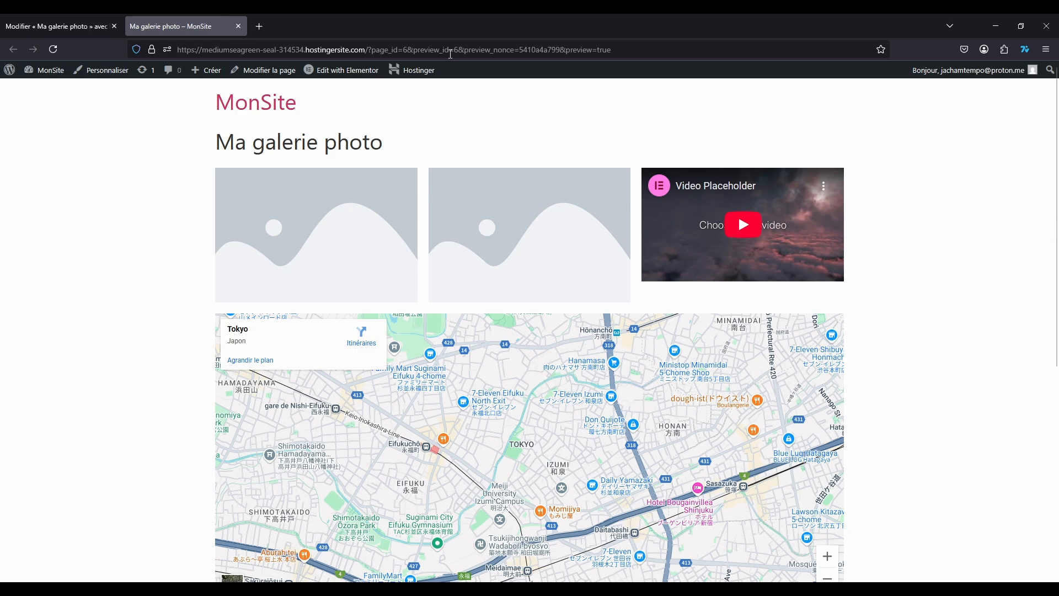
# - Return to the Elementor editor and move the grid with the two images and the video below the Tokyo map
pyautogui.hotkey('ctrl', 'Tab')
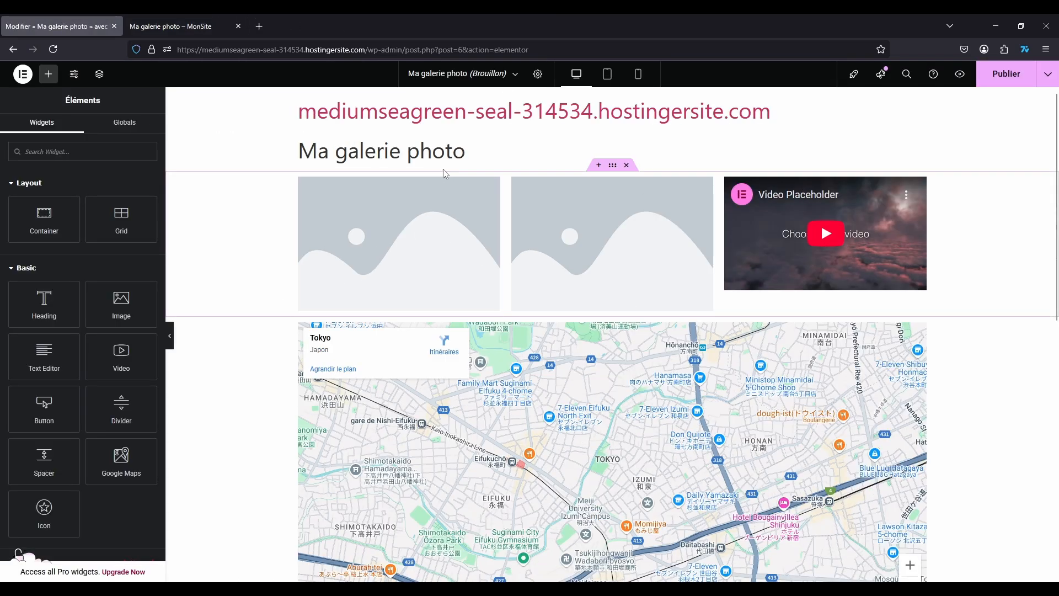
pyautogui.moveTo(613, 165); pyautogui.dragTo(509, 486)
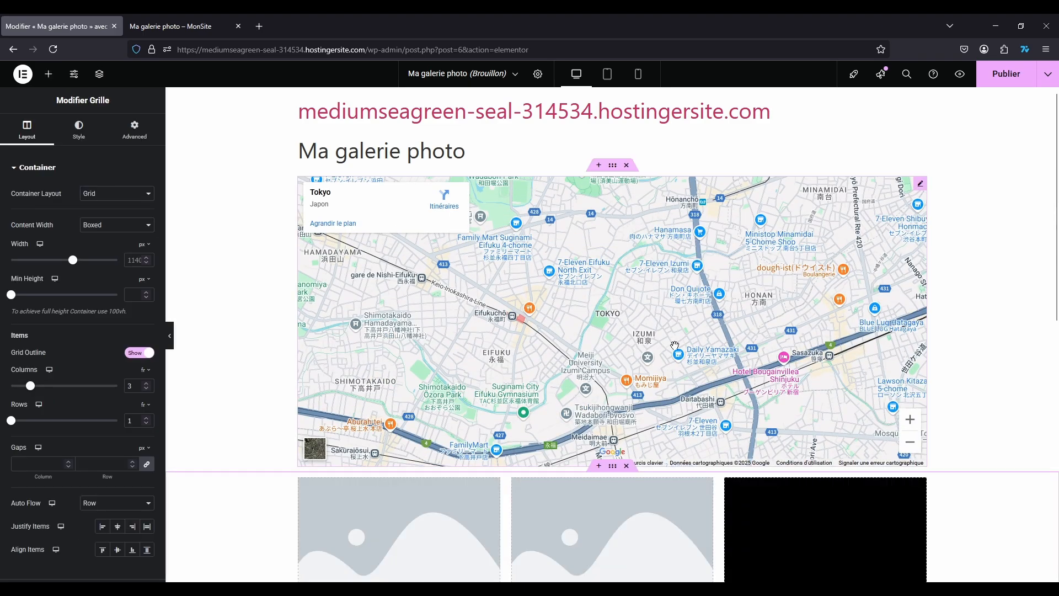
pyautogui.scroll(-5, 794, 274)
pyautogui.scroll(6, 1016, 259)
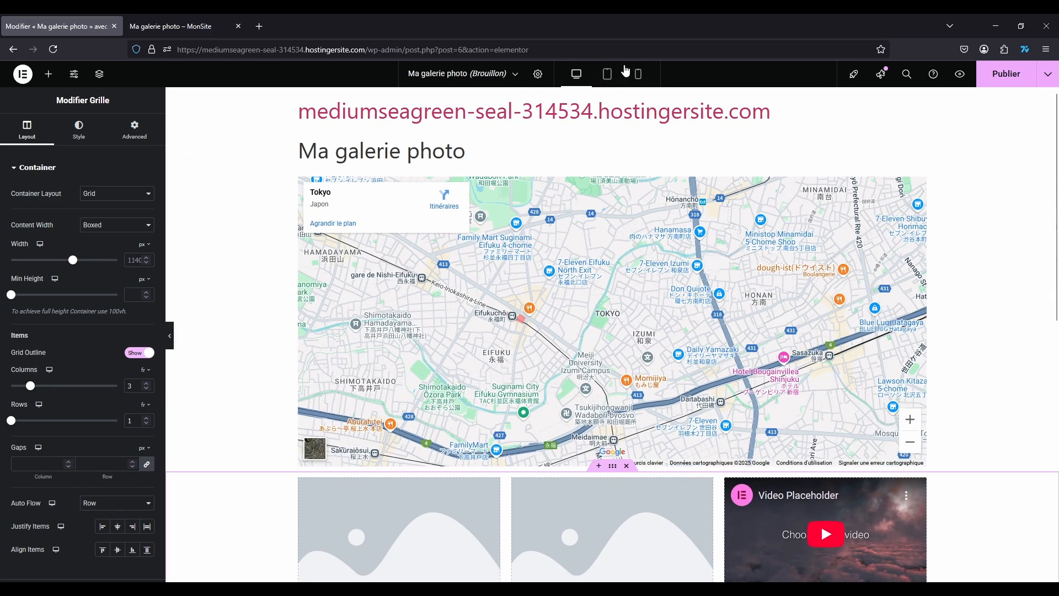
# - Switch the page to tablet view, widen the preview slightly, and examine how the layout adapts
pyautogui.click(613, 77)
pyautogui.scroll(-3, 522, 332)
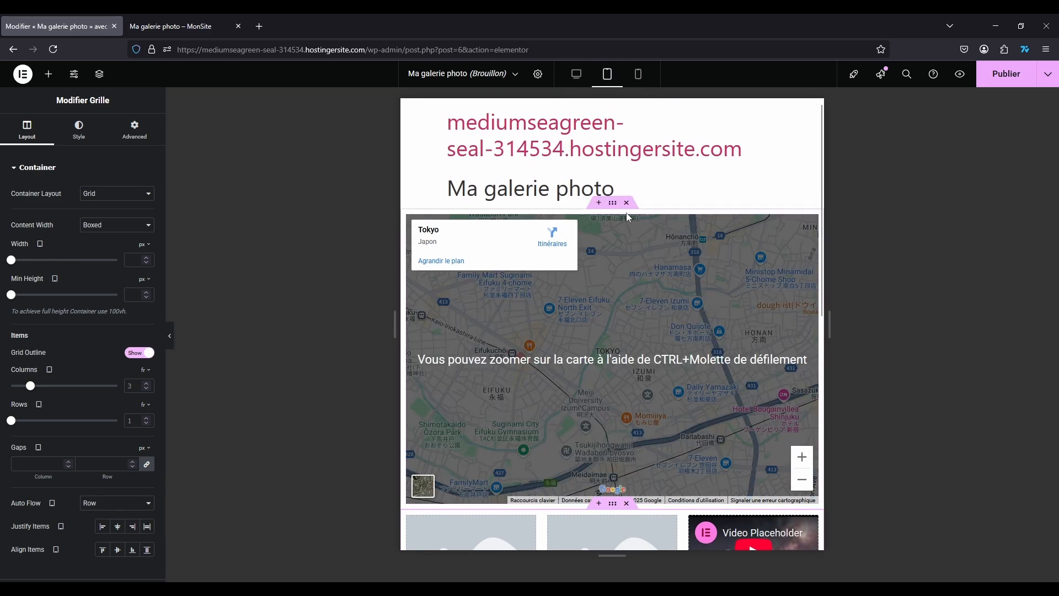
pyautogui.scroll(-6, 716, 149)
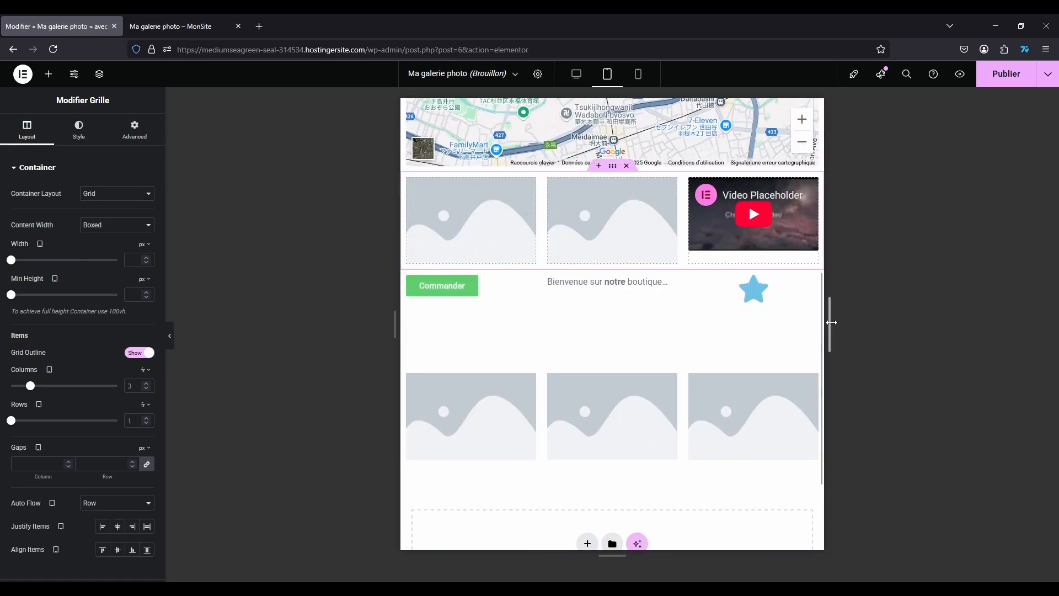
pyautogui.moveTo(829, 324); pyautogui.dragTo(853, 315)
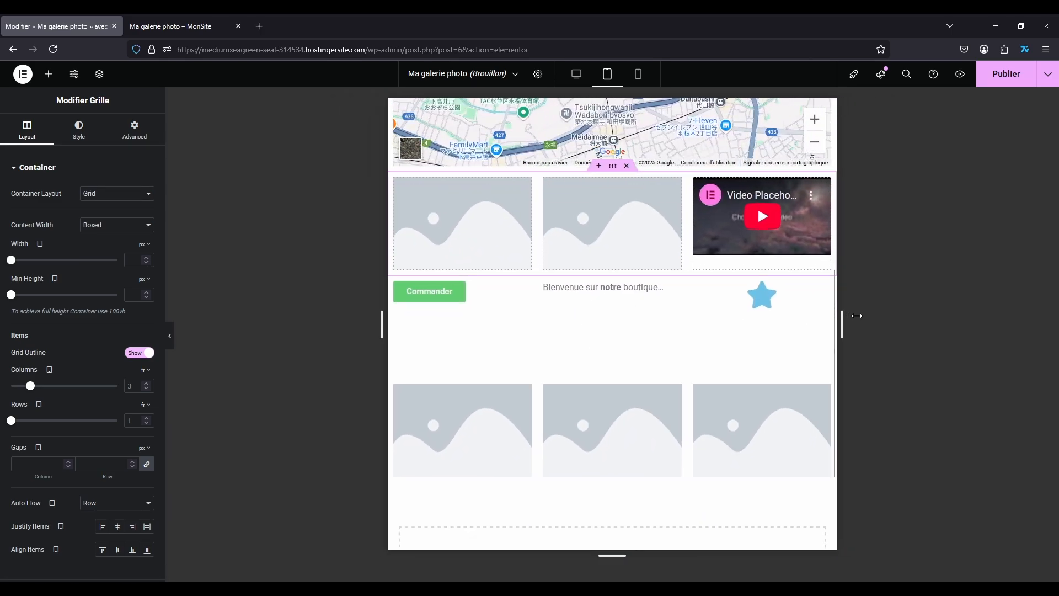
pyautogui.scroll(-3, 541, 236)
pyautogui.scroll(3, 539, 225)
# - Review the star icon's advanced settings, including Custom CSS, and return to its content settings
pyautogui.click(802, 281)
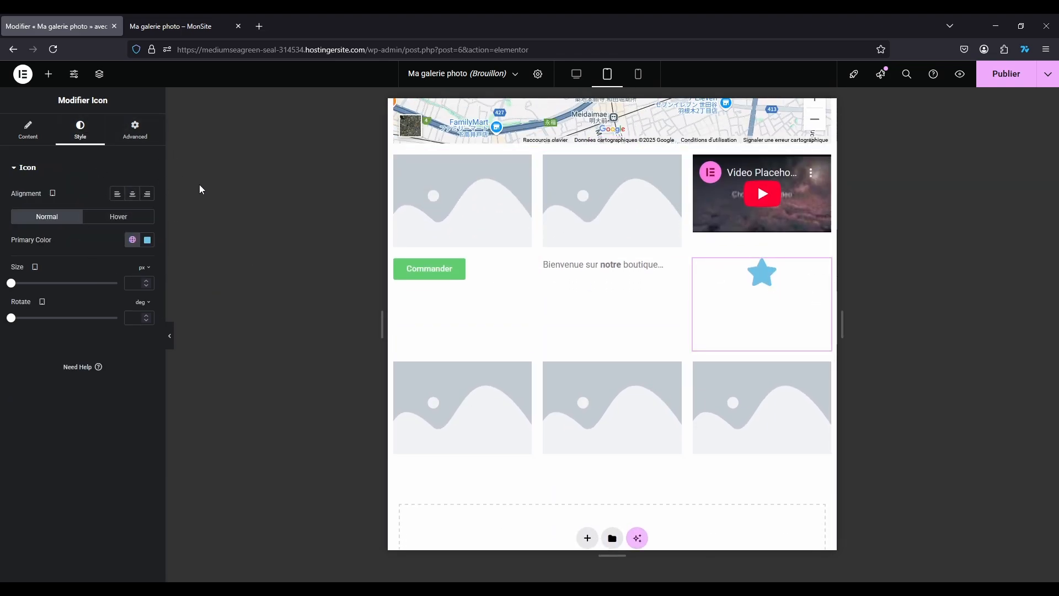
pyautogui.click(136, 130)
pyautogui.scroll(-10, 125, 210)
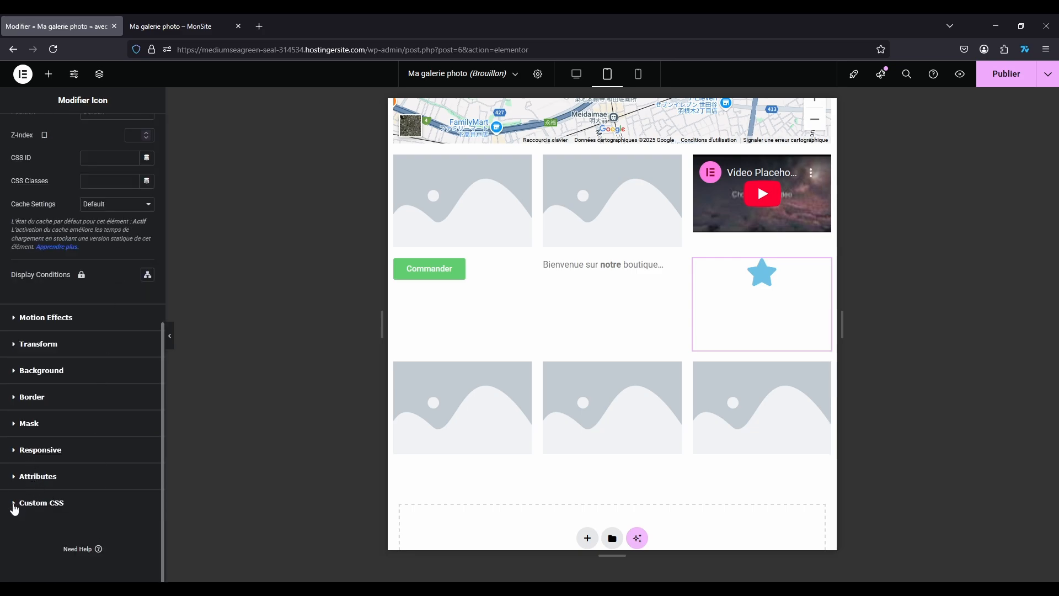
pyautogui.click(14, 504)
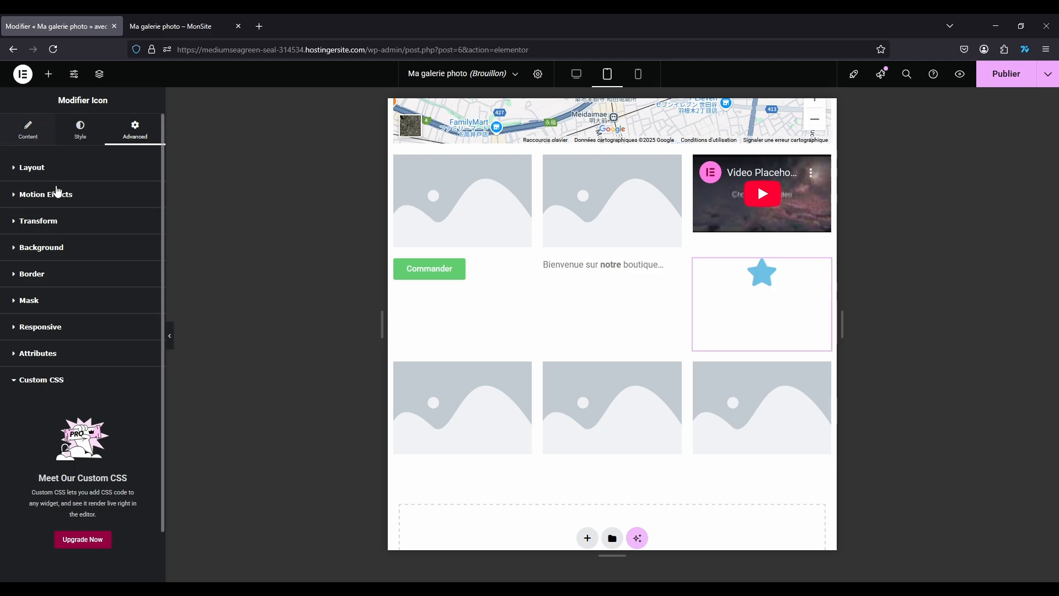
pyautogui.click(27, 131)
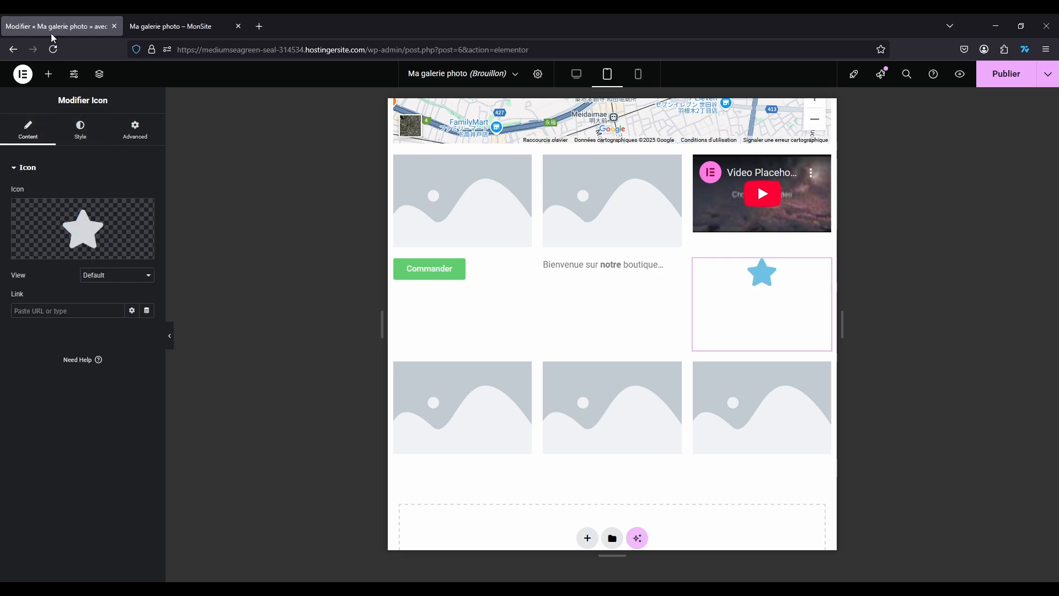
# - Return the page to desktop view and look over the rearranged layout
pyautogui.scroll(6, 497, 121)
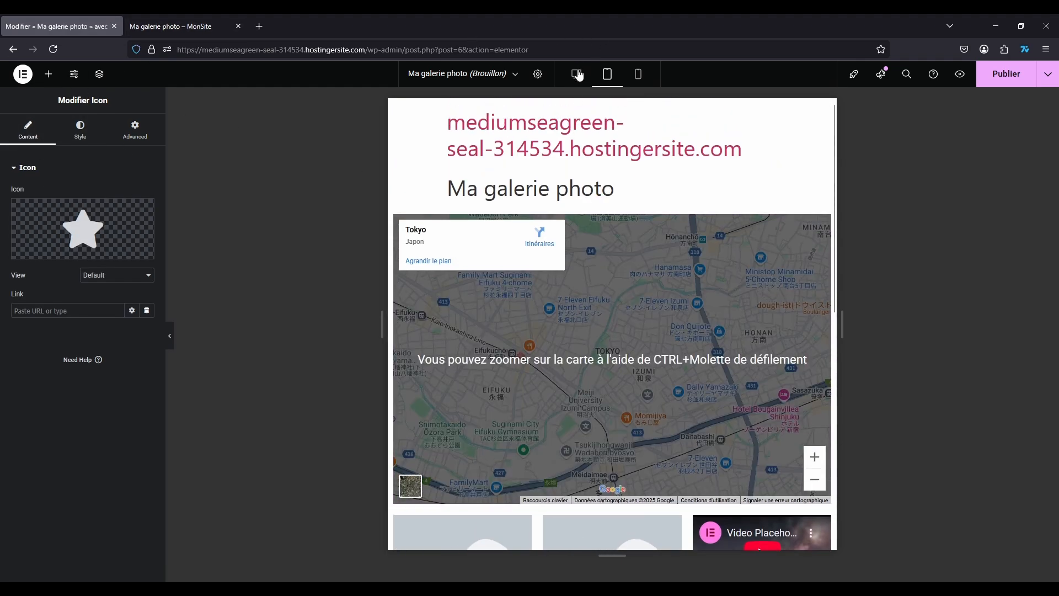
pyautogui.click(576, 74)
pyautogui.scroll(-5, 968, 294)
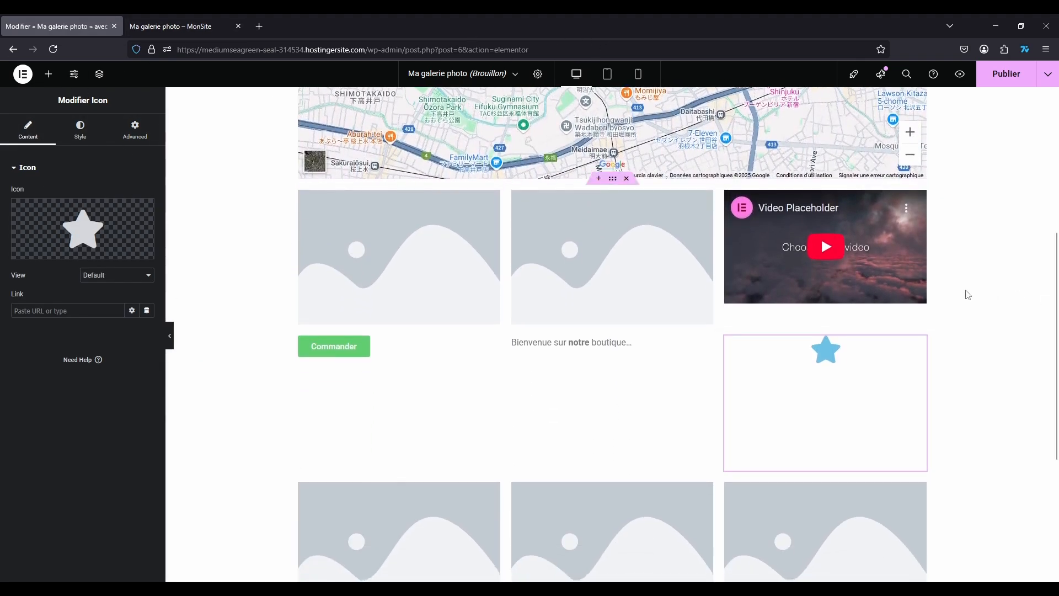
pyautogui.scroll(5, 967, 295)
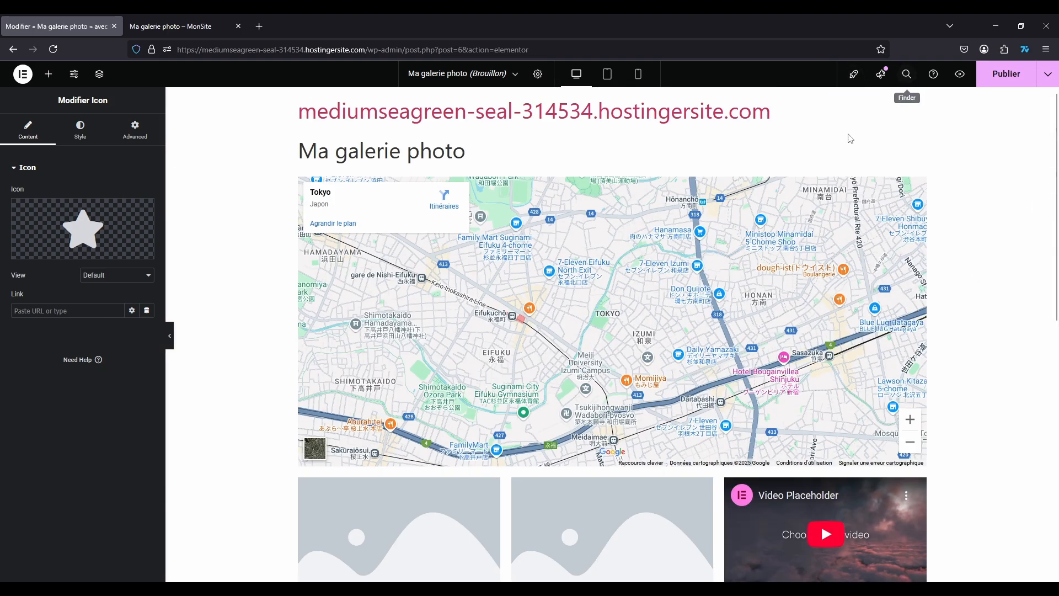
# - View the Launchpad checklist of setup tasks, close it, and dismiss its reminder tip
pyautogui.click(853, 77)
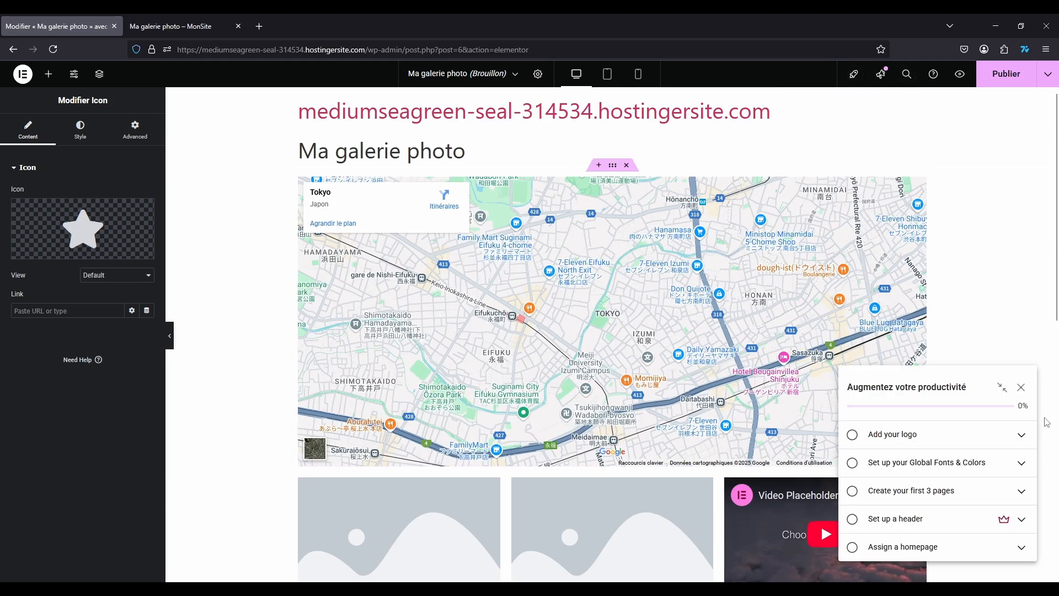
pyautogui.click(1021, 384)
pyautogui.click(791, 97)
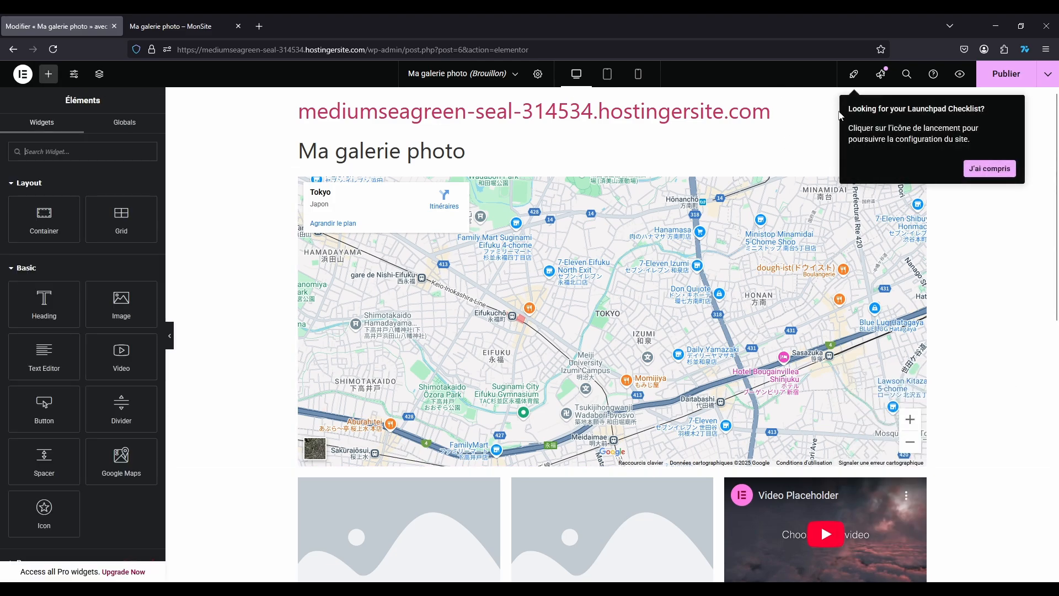
pyautogui.click(986, 167)
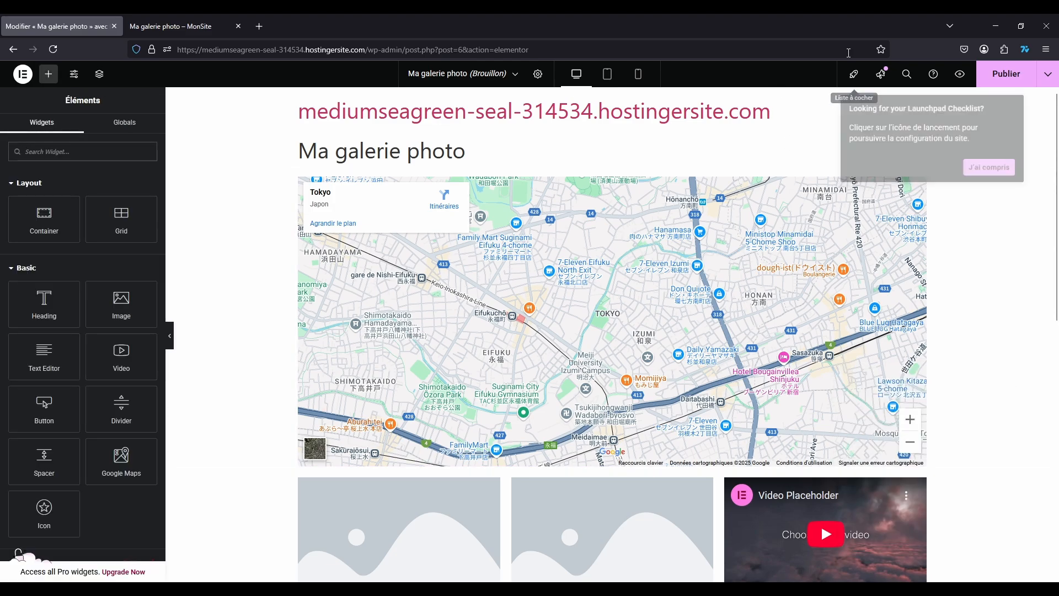
# - Examine the page's element structure and the global widgets section, and return to the regular widget list
pyautogui.click(99, 74)
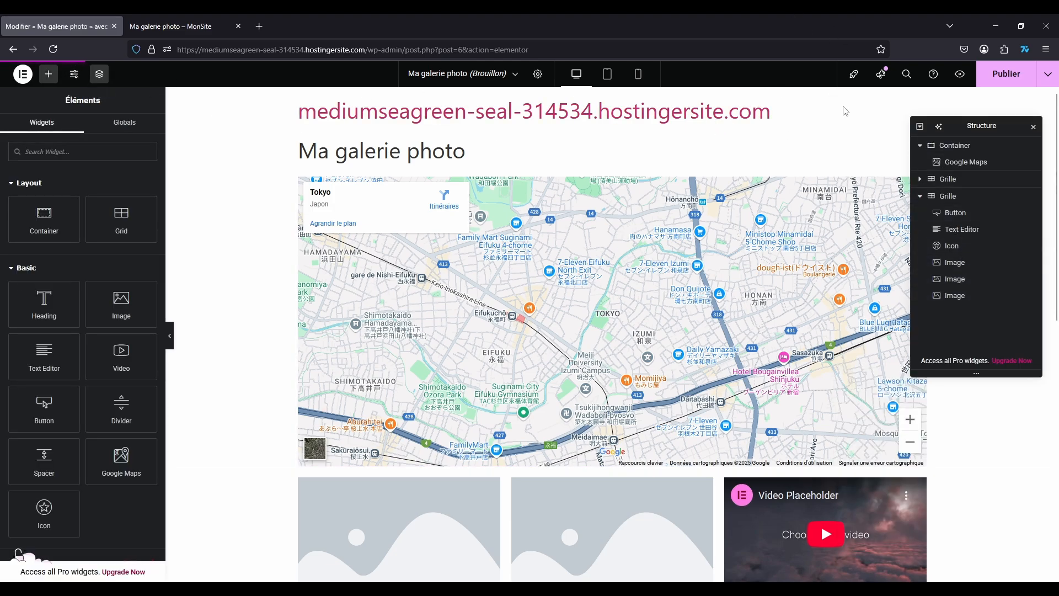
pyautogui.click(1033, 128)
pyautogui.click(120, 124)
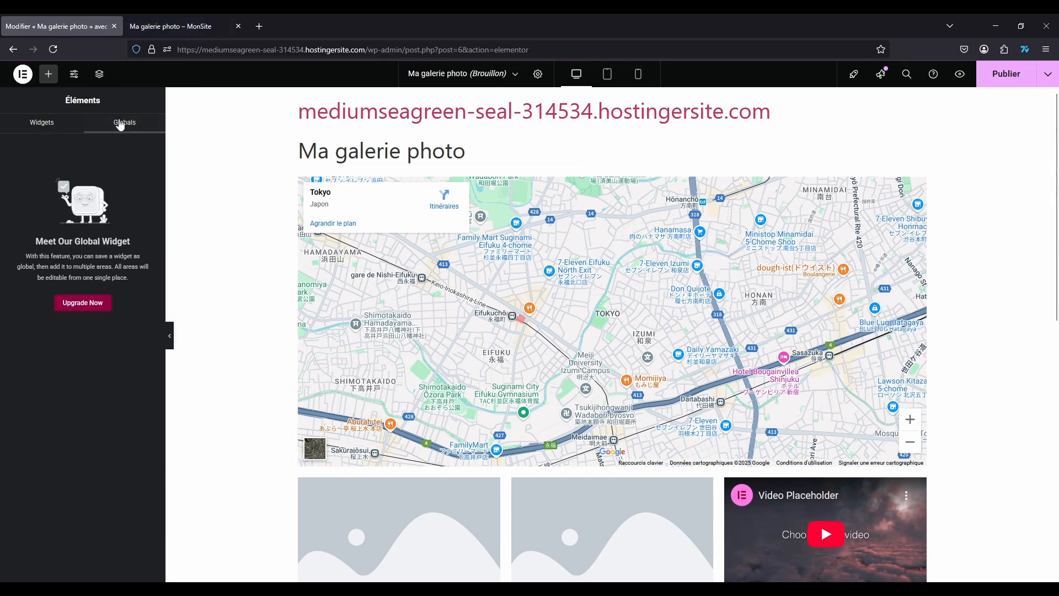
pyautogui.click(33, 123)
# - Browse the full widget list, examining the Basic, General and Link In Bio categories and the categories after them
pyautogui.scroll(-4, 97, 237)
pyautogui.scroll(2, 98, 251)
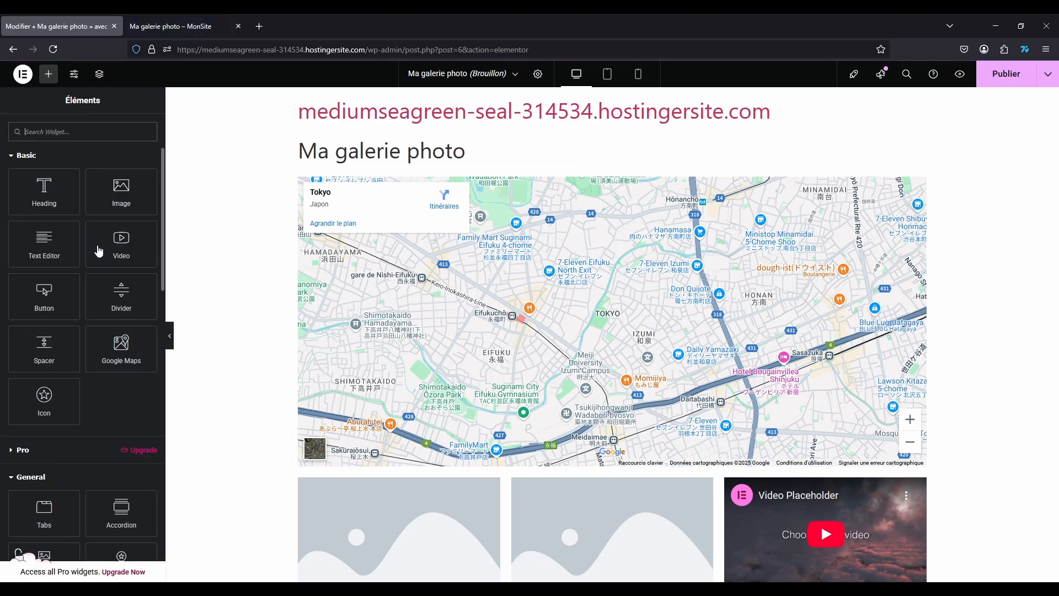
pyautogui.scroll(2, 98, 251)
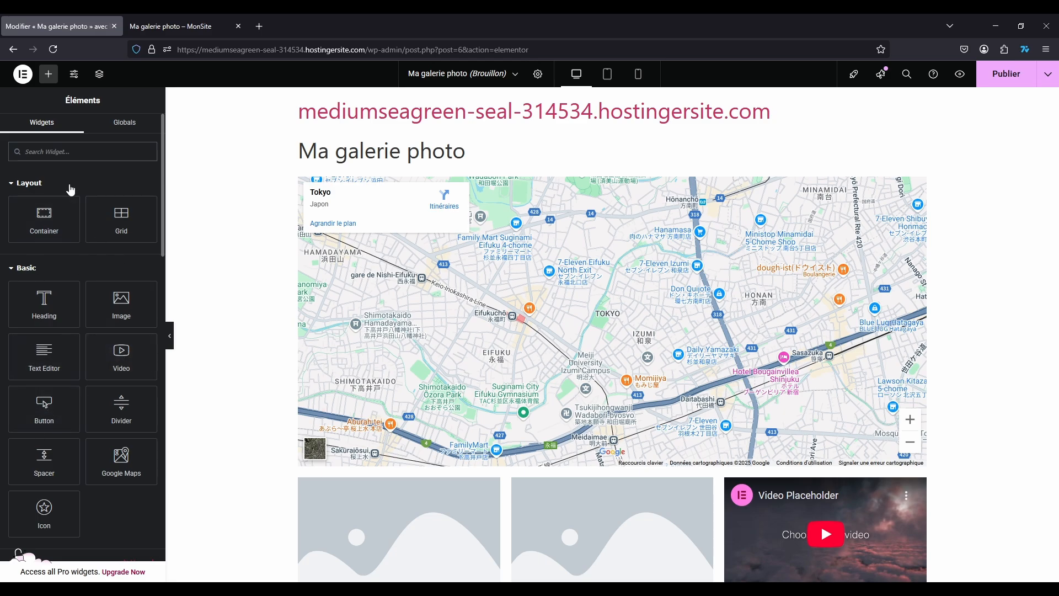
pyautogui.scroll(-10, 77, 289)
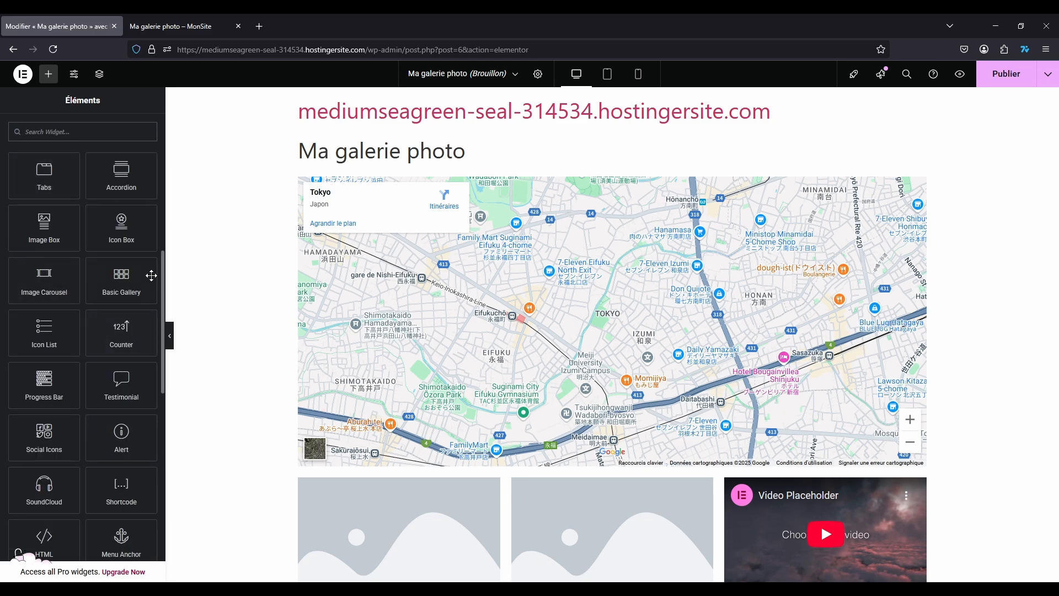
pyautogui.scroll(-10, 81, 267)
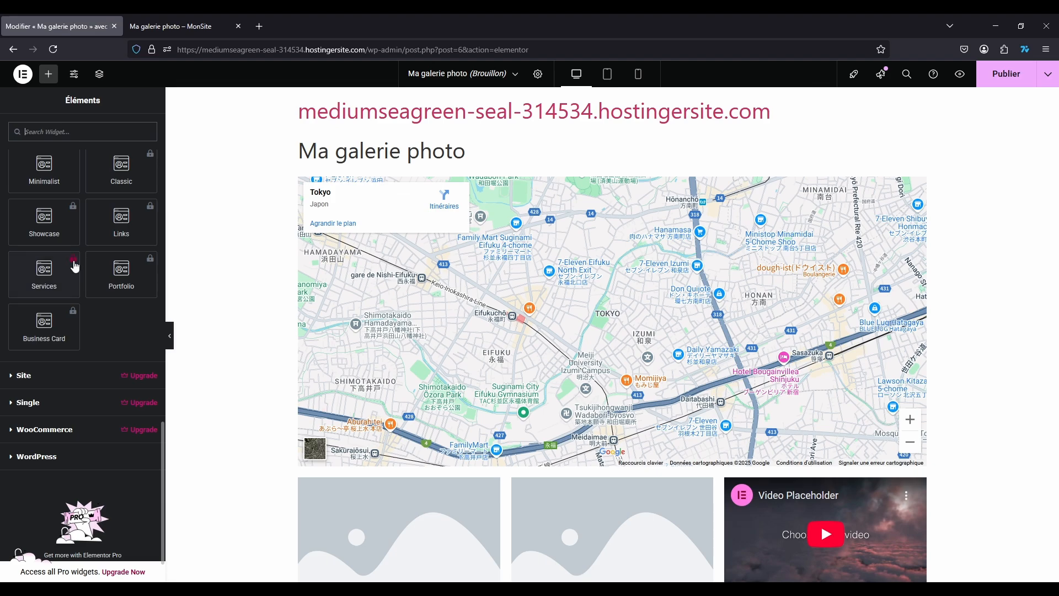
pyautogui.scroll(15, 98, 258)
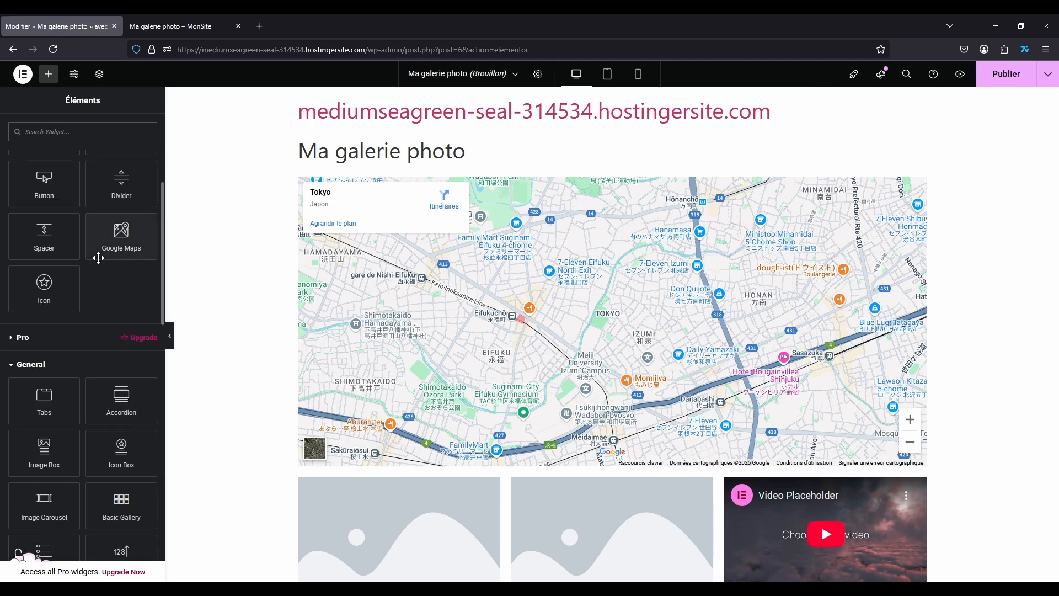
pyautogui.scroll(-5, 87, 338)
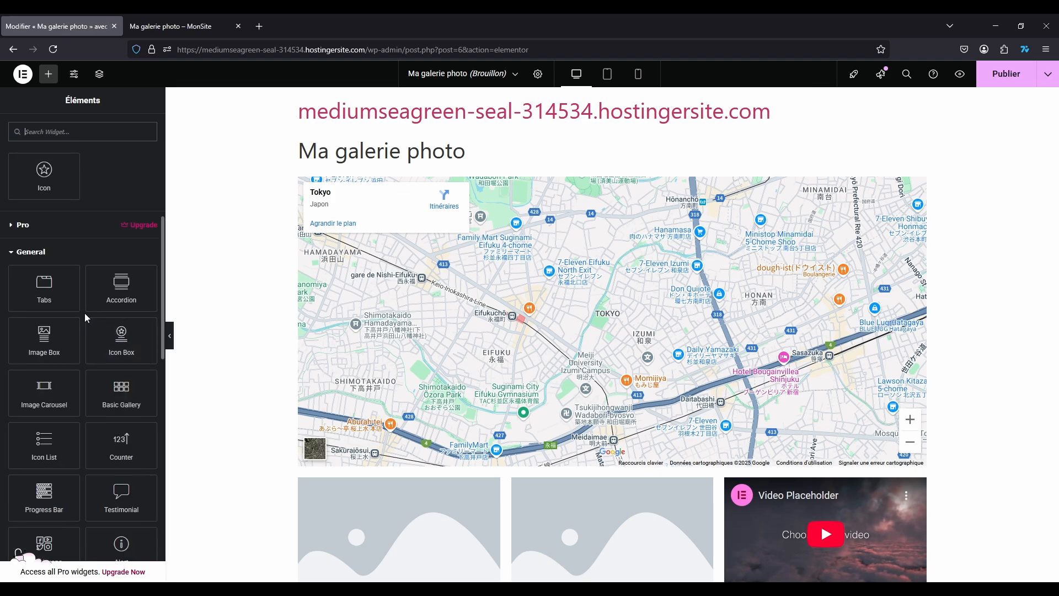
pyautogui.scroll(-4, 67, 305)
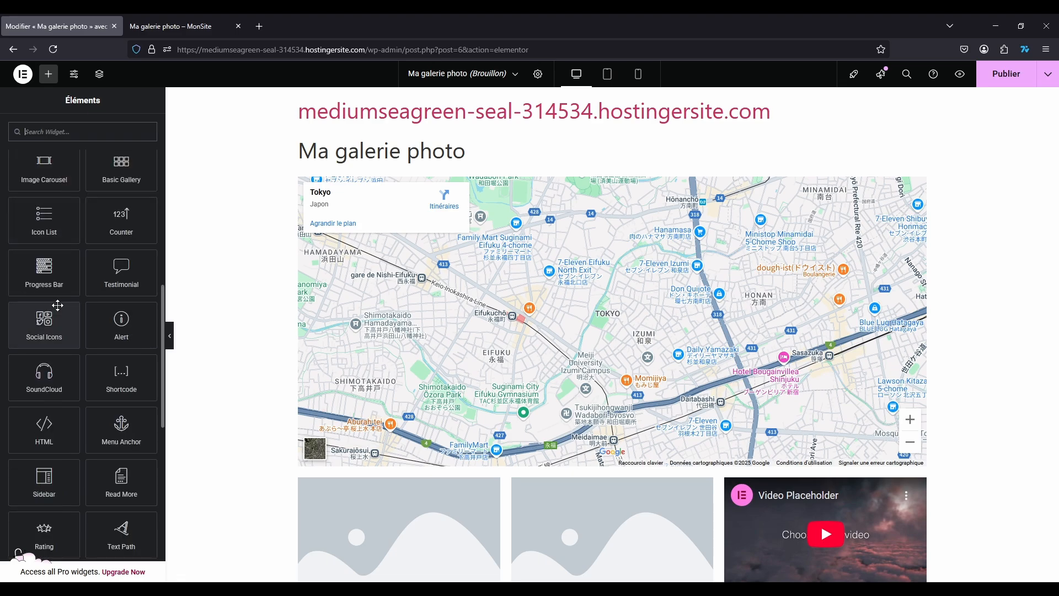
pyautogui.scroll(-2, 29, 302)
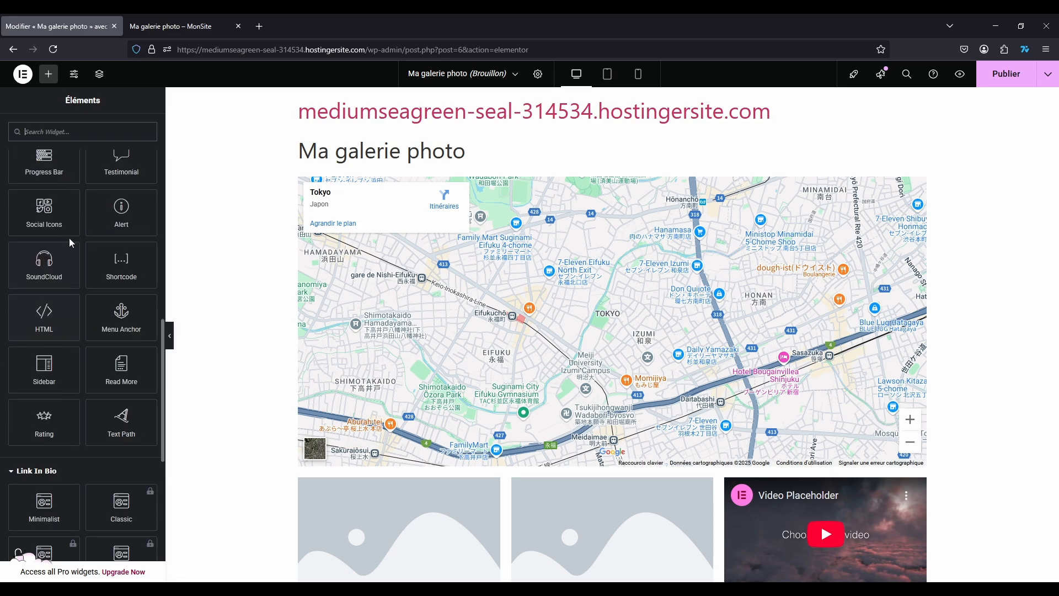
pyautogui.scroll(-2, 71, 242)
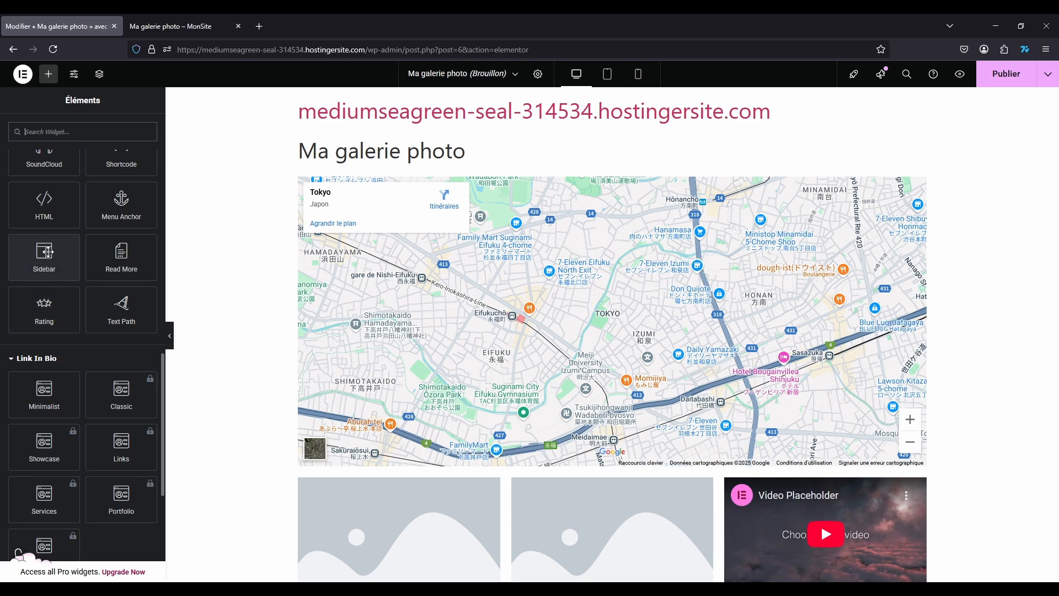
pyautogui.scroll(-4, 78, 243)
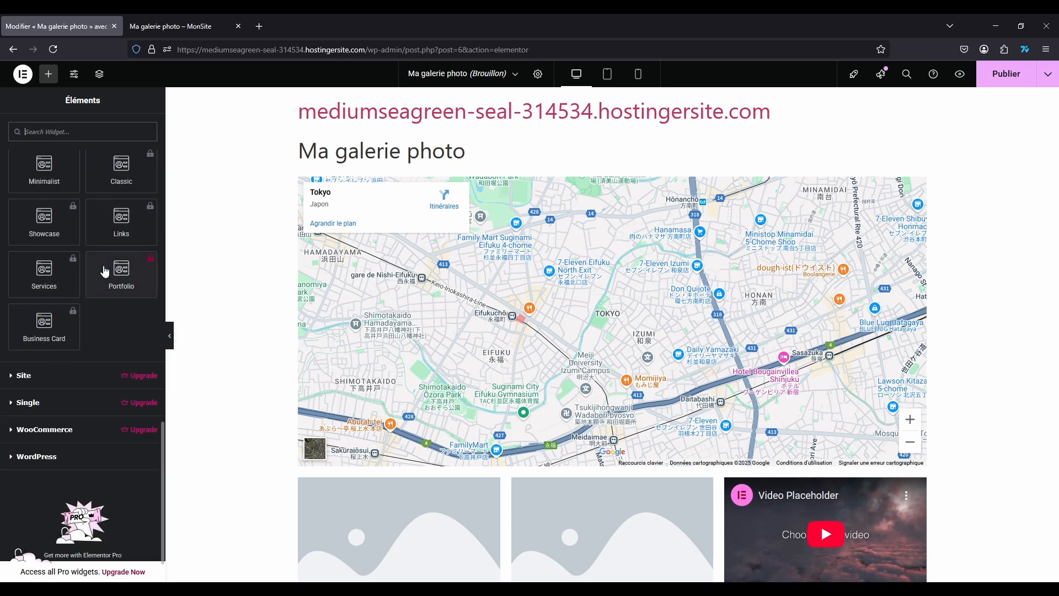
pyautogui.scroll(2, 66, 292)
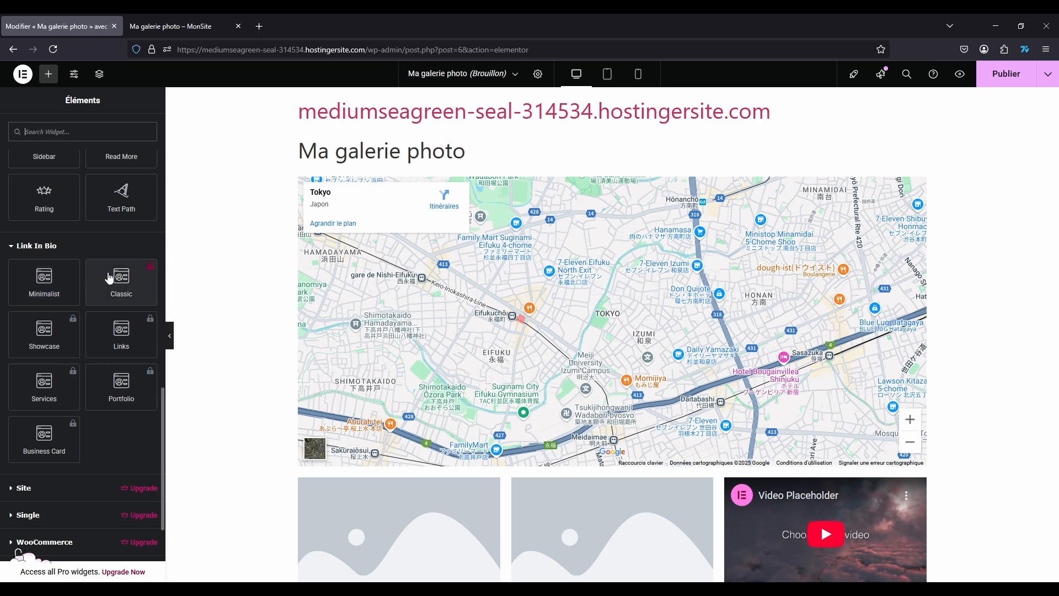
# - Expand the Pro widget category, examine all its locked widgets, and return to the start of the widget list
pyautogui.scroll(-3, 61, 331)
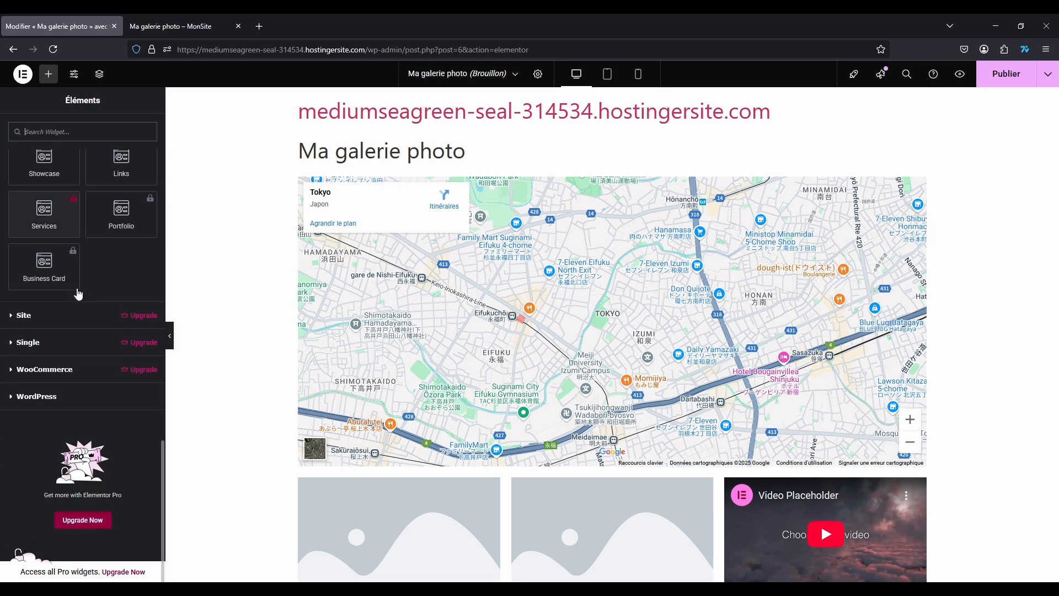
pyautogui.scroll(10, 55, 248)
pyautogui.scroll(6, 77, 271)
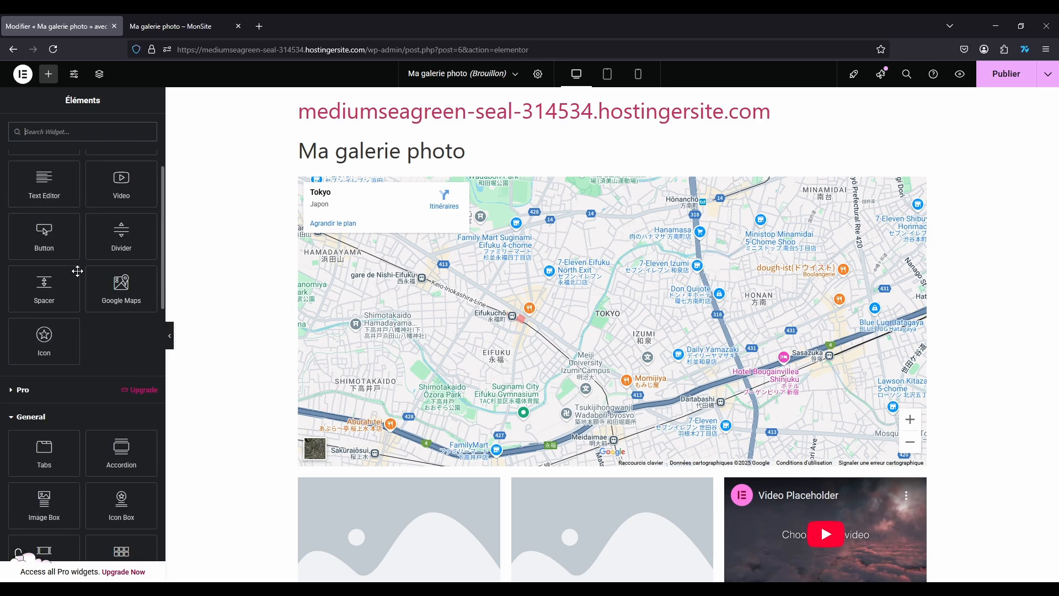
pyautogui.click(16, 390)
pyautogui.scroll(-4, 81, 250)
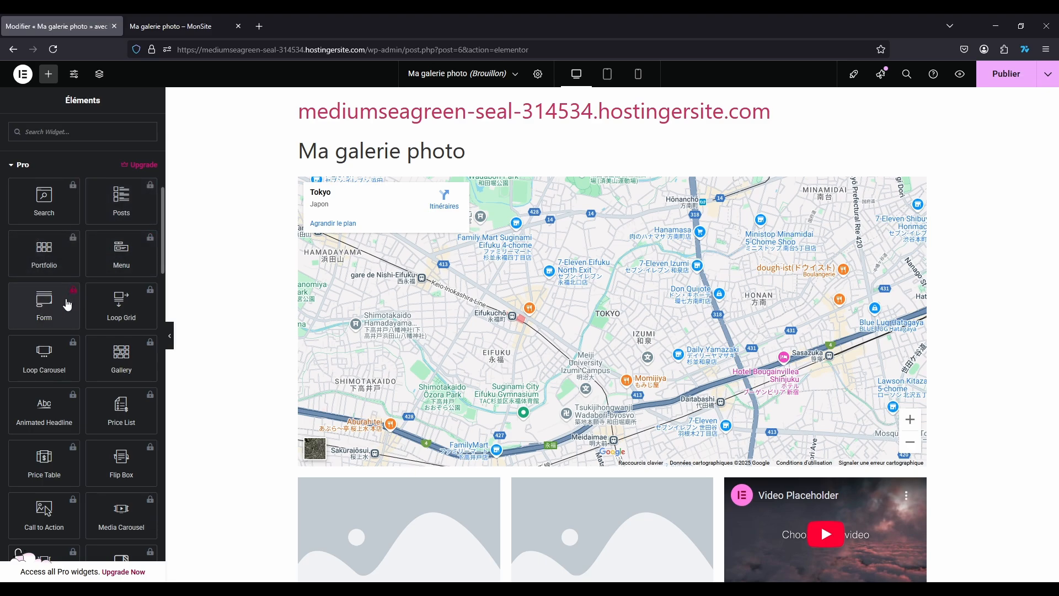
pyautogui.scroll(-2, 60, 392)
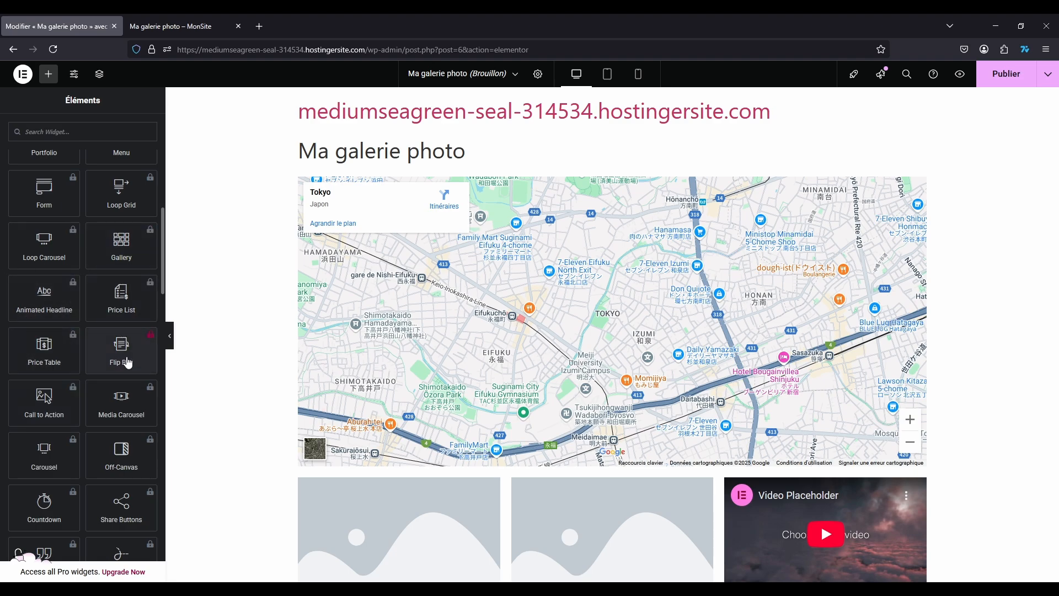
pyautogui.scroll(-4, 124, 361)
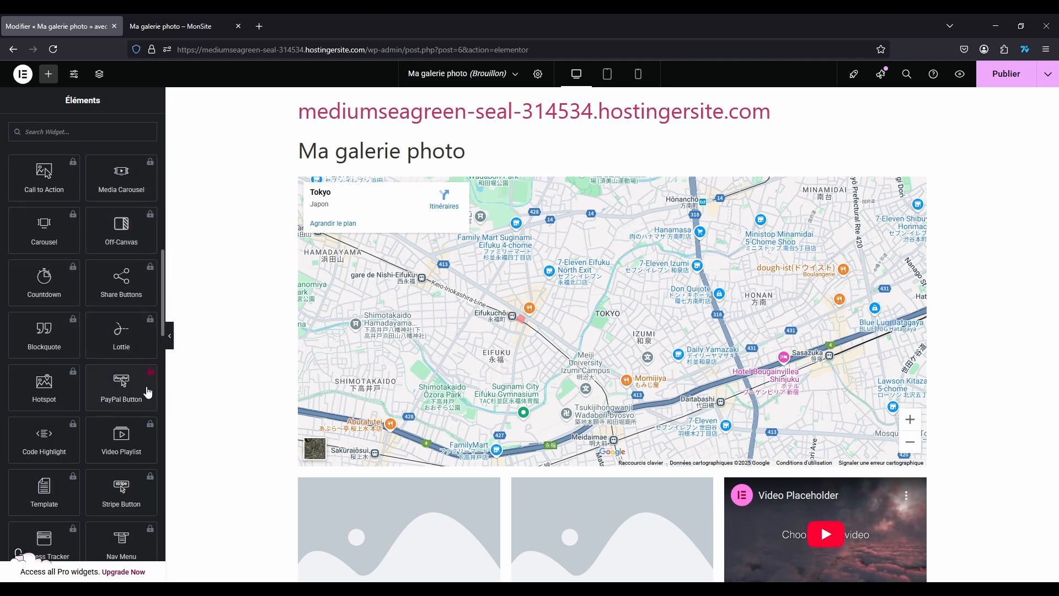
pyautogui.scroll(-4, 103, 363)
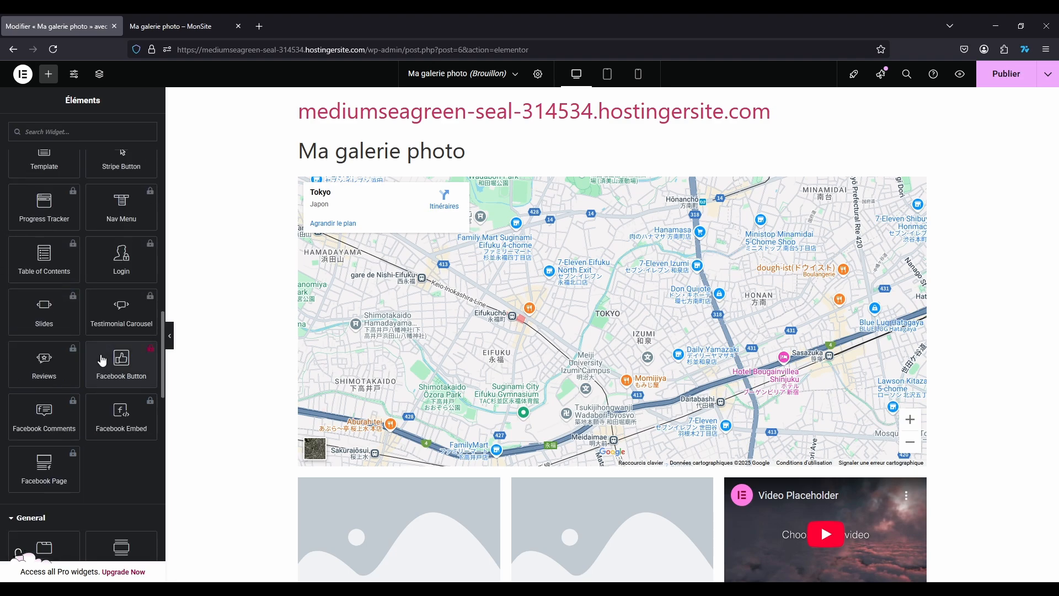
pyautogui.scroll(2, 96, 356)
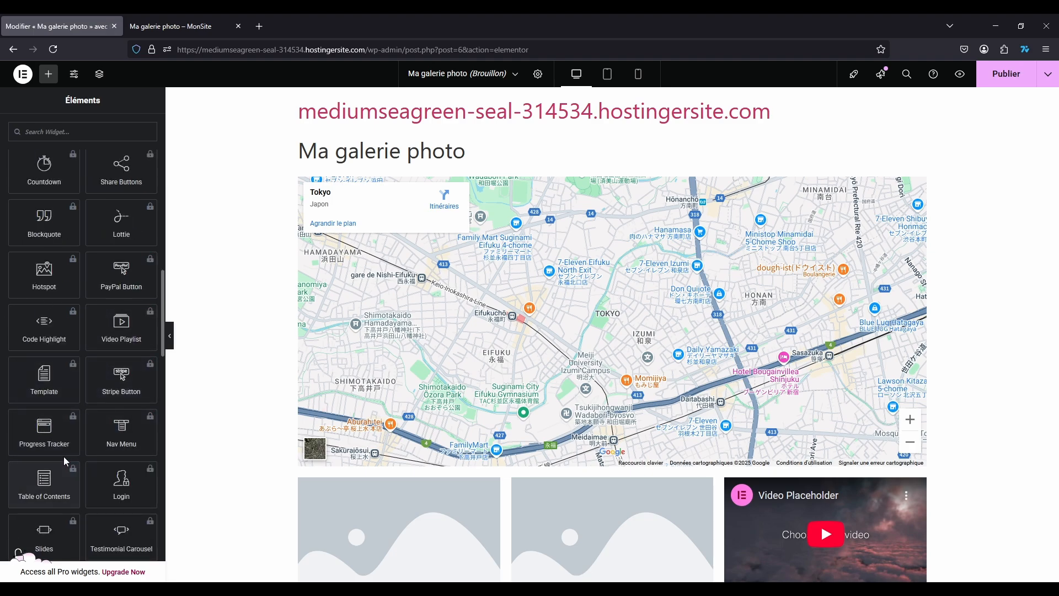
pyautogui.scroll(-4, 82, 445)
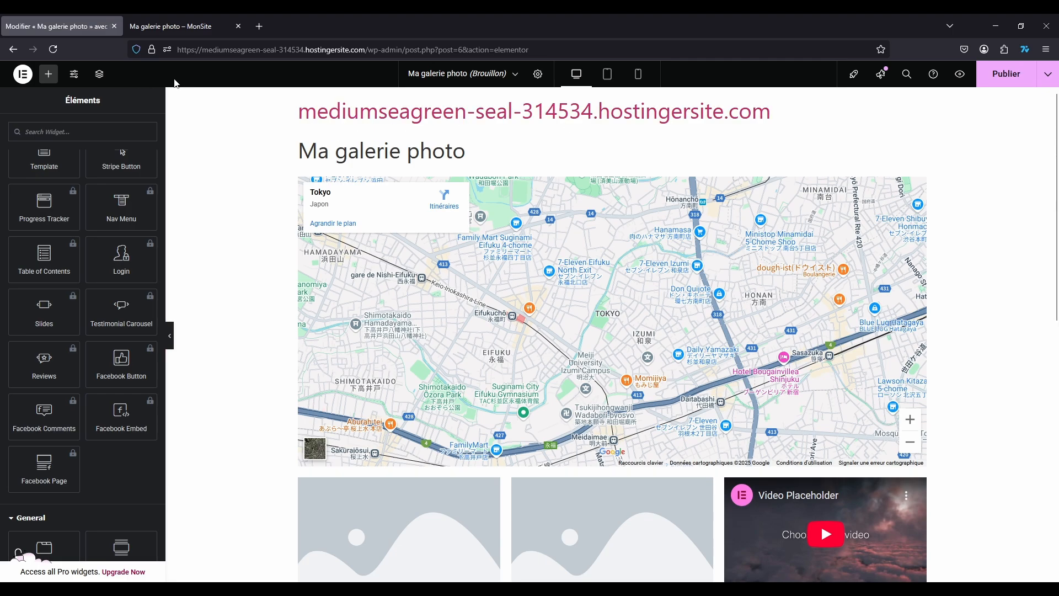
pyautogui.scroll(15, 118, 201)
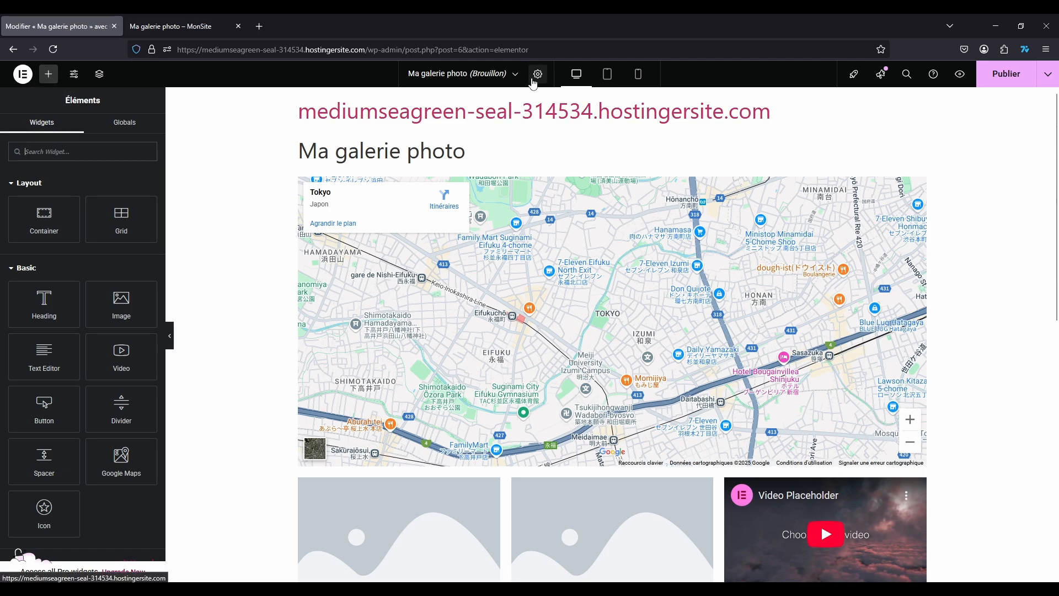
# - Add a new page from the editor, saving the changes to "Ma galerie photo" before leaving it
pyautogui.click(460, 74)
pyautogui.click(454, 148)
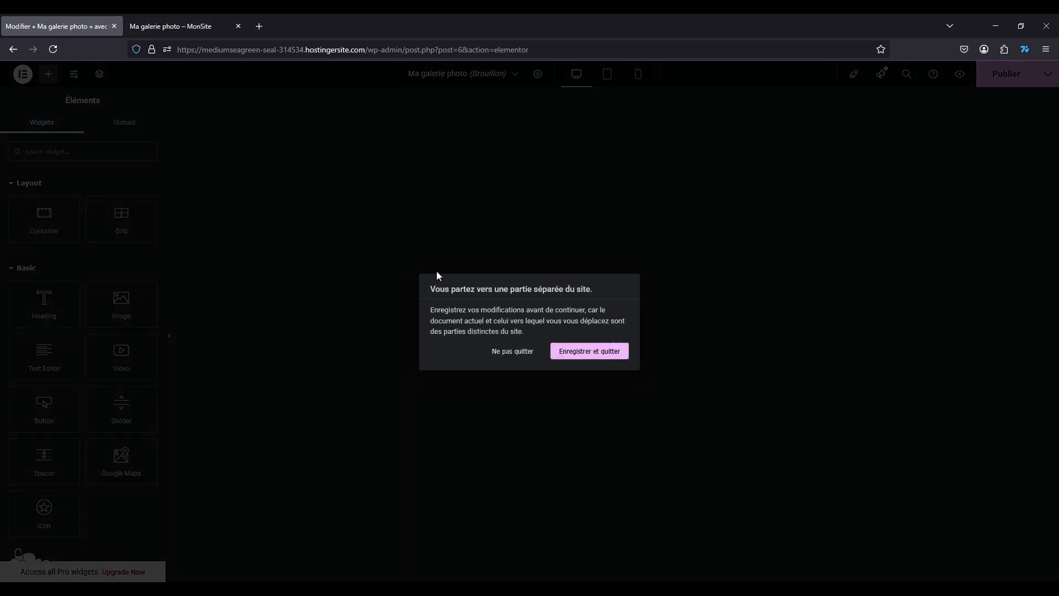
pyautogui.click(573, 353)
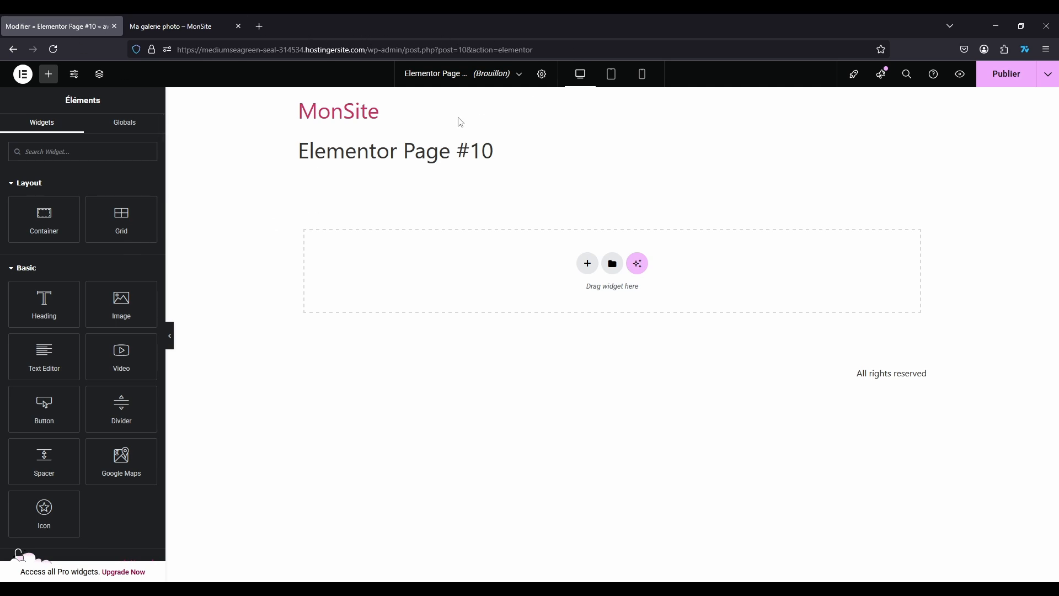
# - Close the old preview tab and switch back to the recent document Elementor #6
pyautogui.click(509, 74)
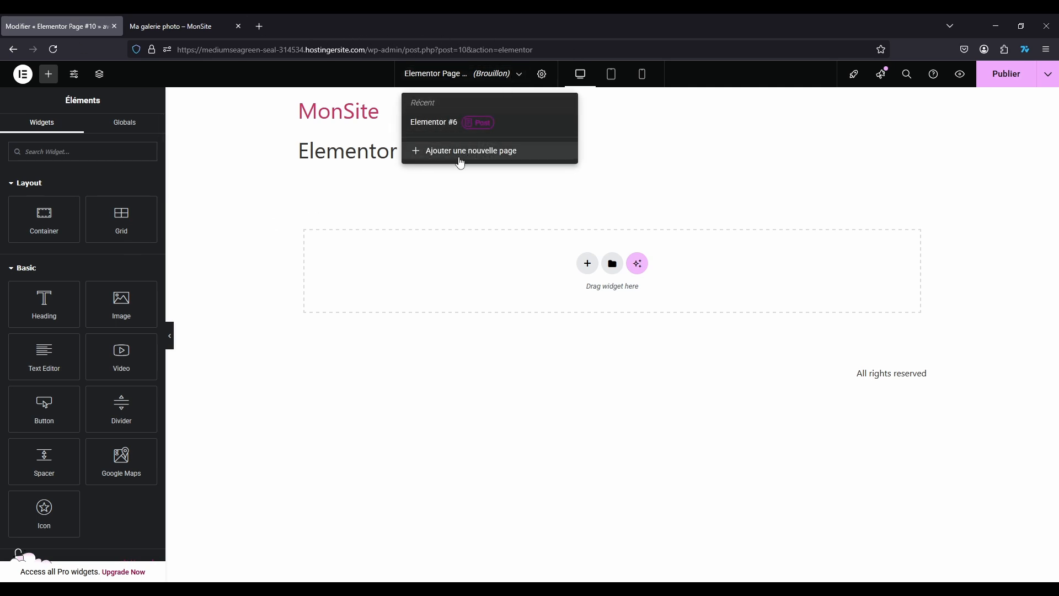
pyautogui.click(331, 215)
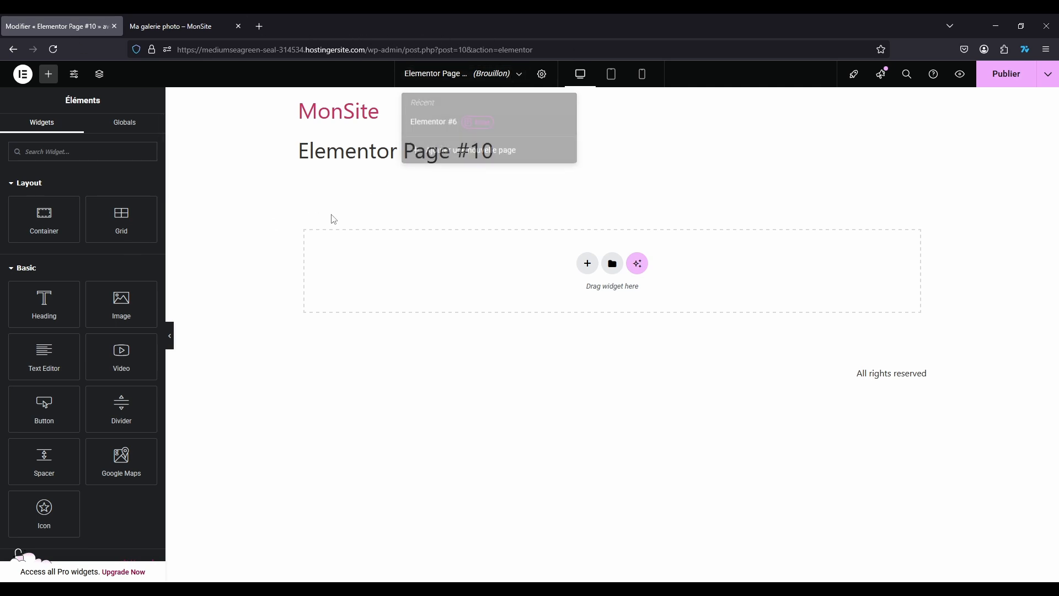
pyautogui.click(238, 26)
pyautogui.click(492, 74)
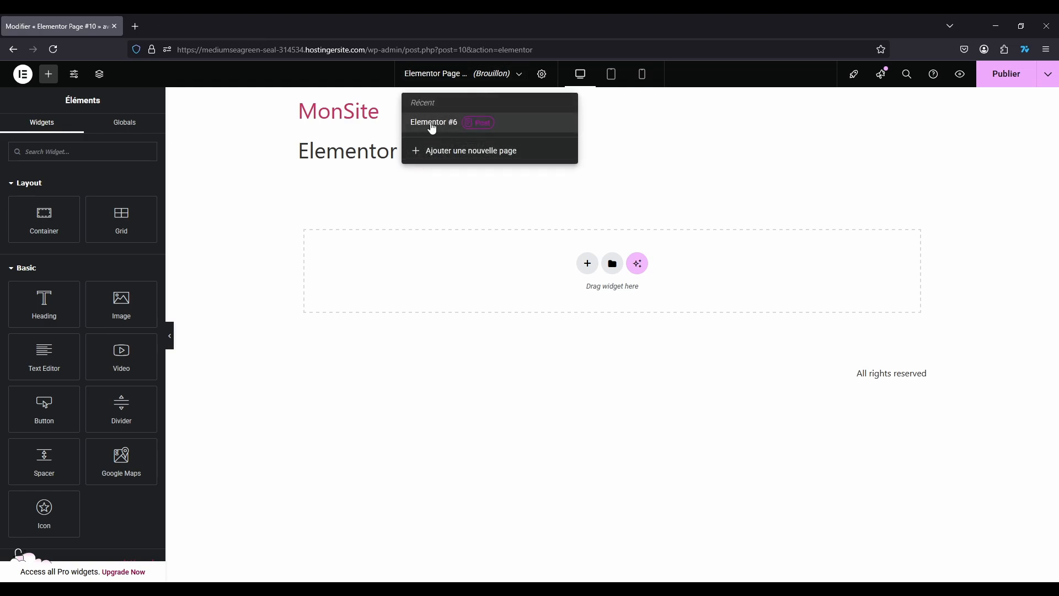
pyautogui.click(428, 126)
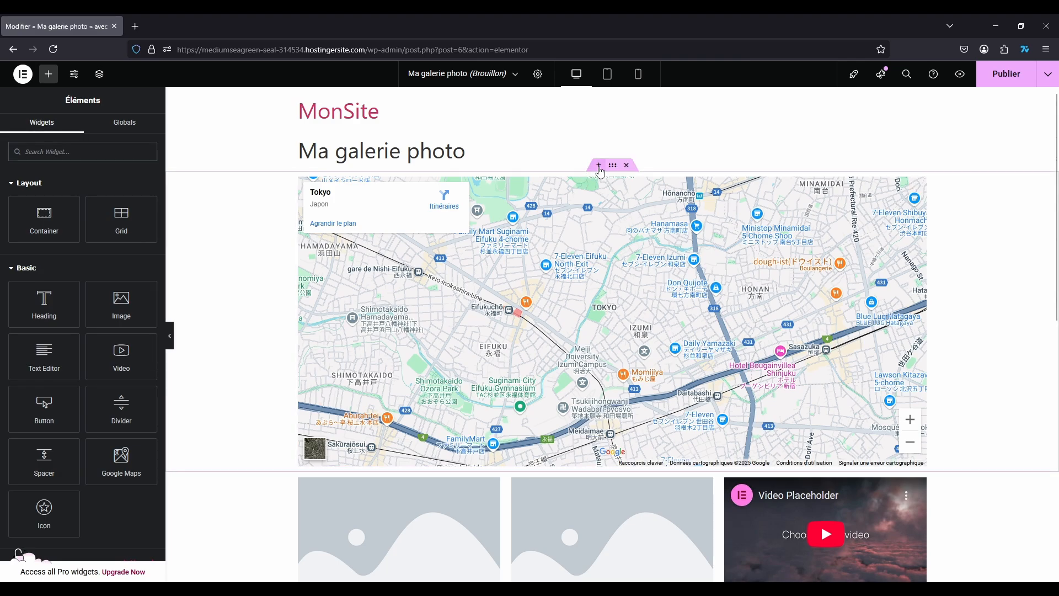
# - Insert an empty widget area above the map container and dismiss it
pyautogui.click(600, 166)
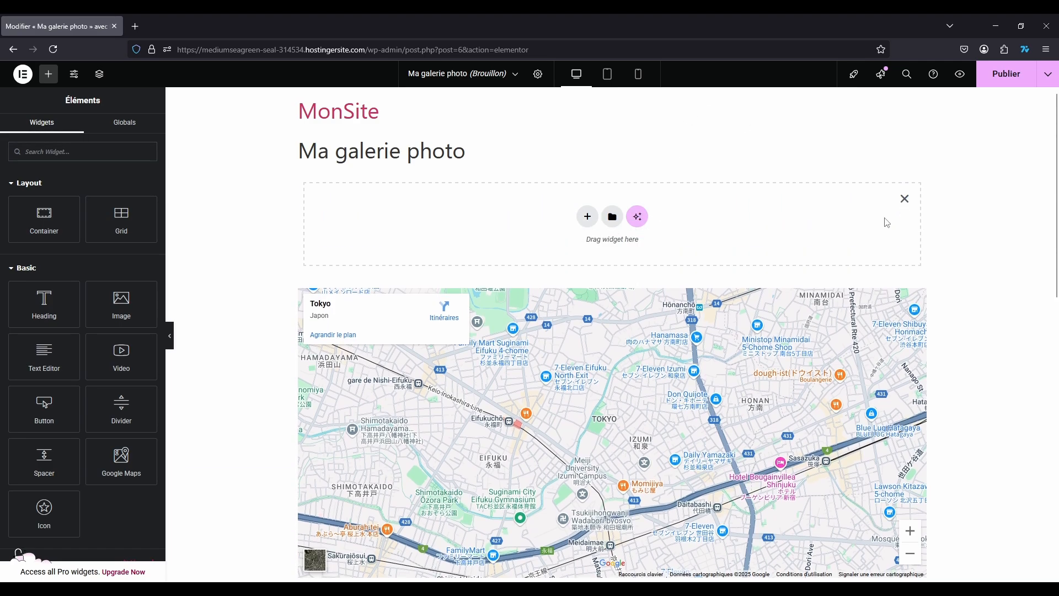
pyautogui.click(904, 198)
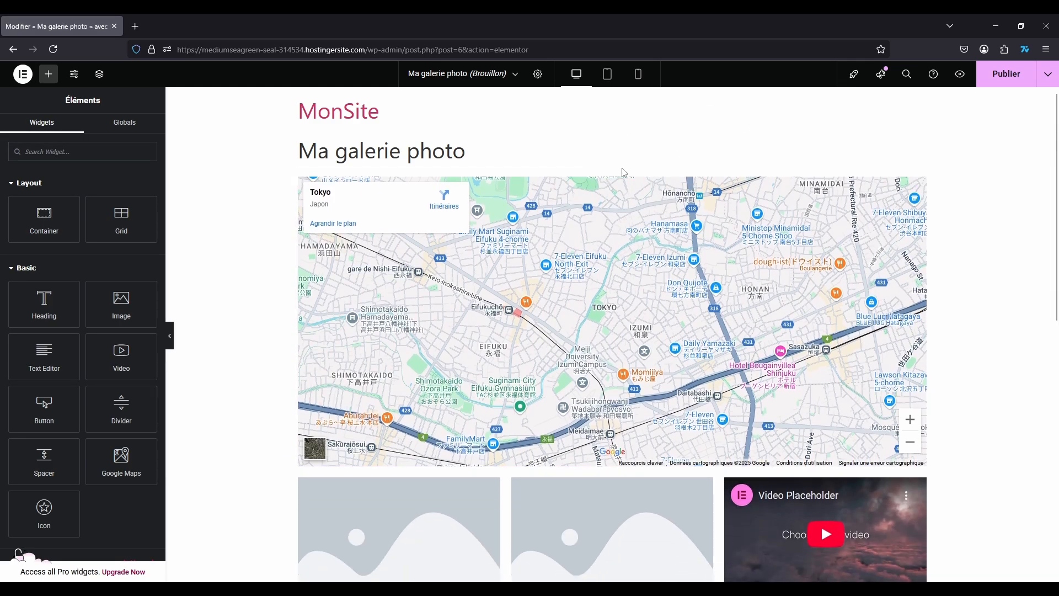
# - Delete the row holding the "Commander" button, text and star icon, and the three-image row beneath it
pyautogui.scroll(-10, 670, 287)
pyautogui.scroll(4, 687, 292)
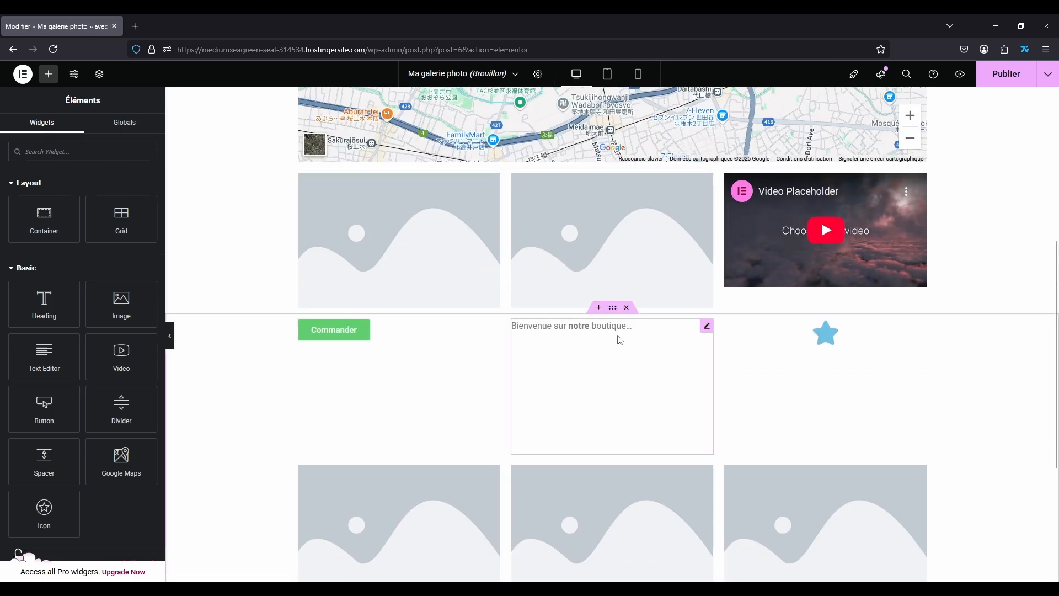
pyautogui.click(626, 308)
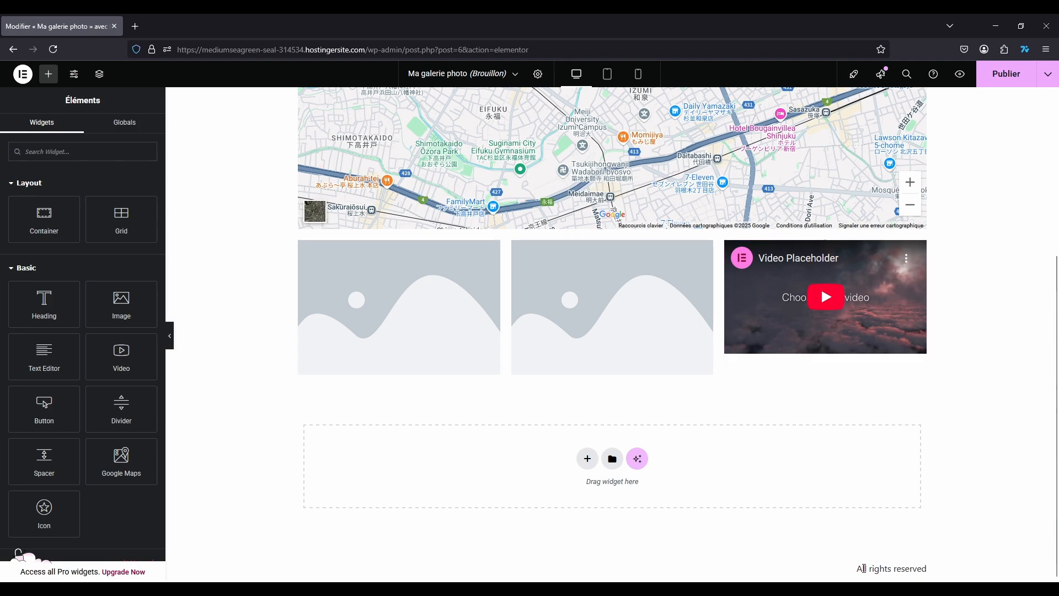
# - Point out the footer text "All rights reserved" and the page title "Ma galerie photo" by highlighting them
pyautogui.moveTo(864, 569); pyautogui.dragTo(934, 571)
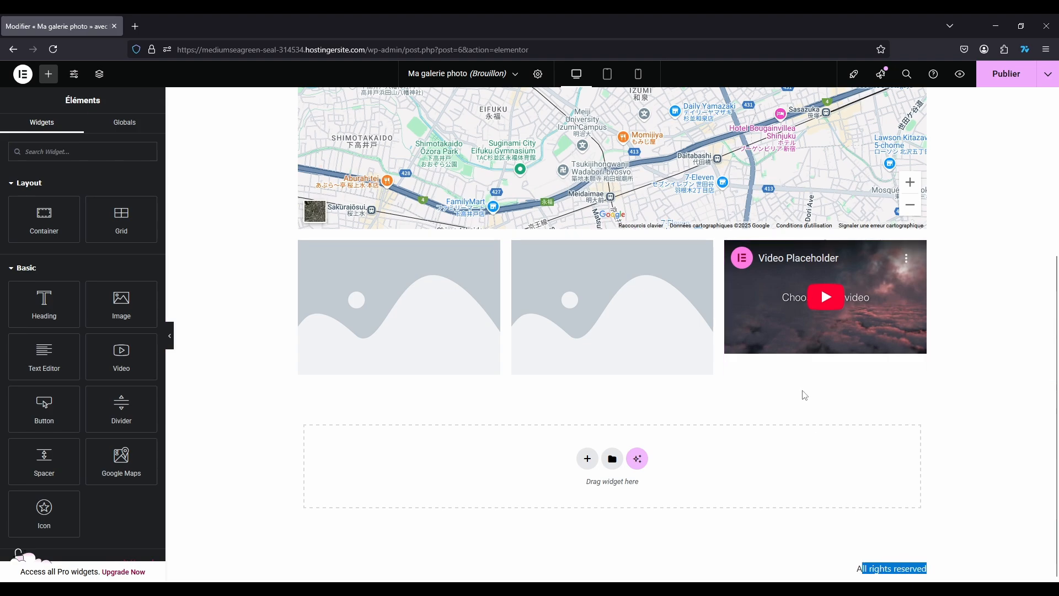
pyautogui.scroll(5, 234, 338)
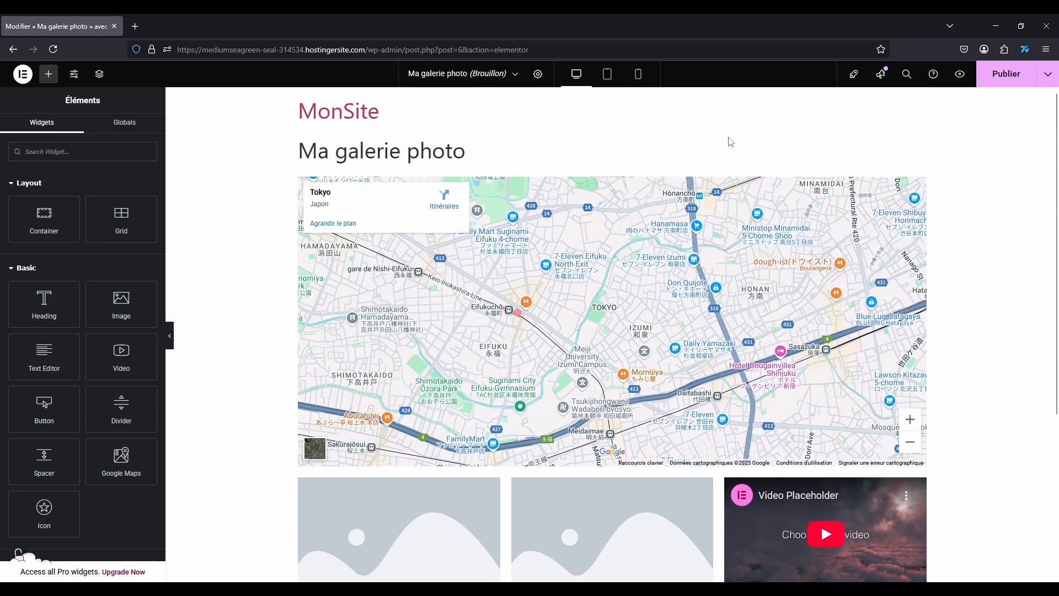
pyautogui.doubleClick(369, 150)
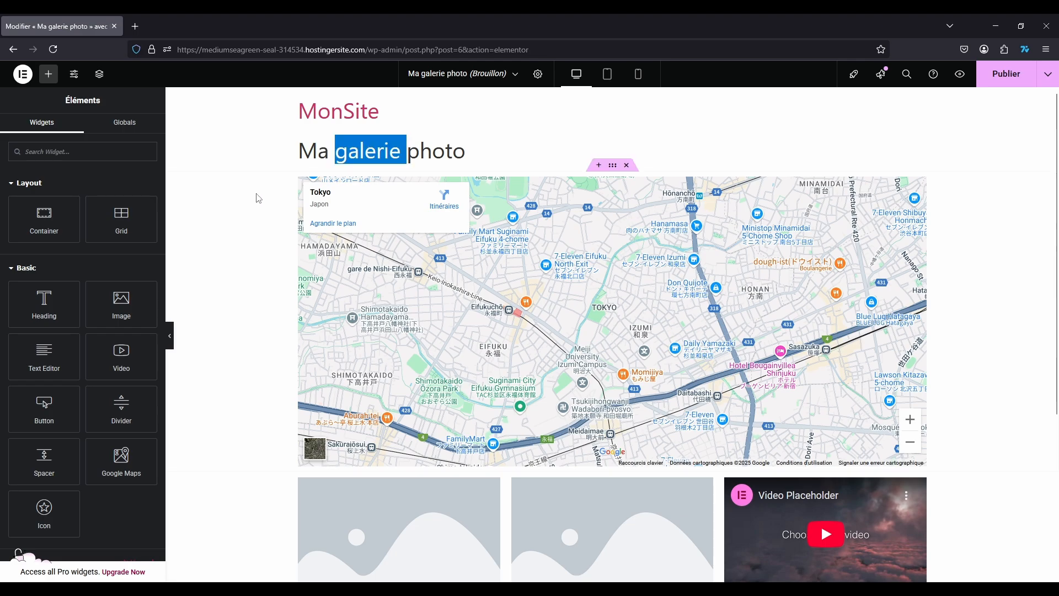
pyautogui.doubleClick(436, 150)
pyautogui.click(365, 141)
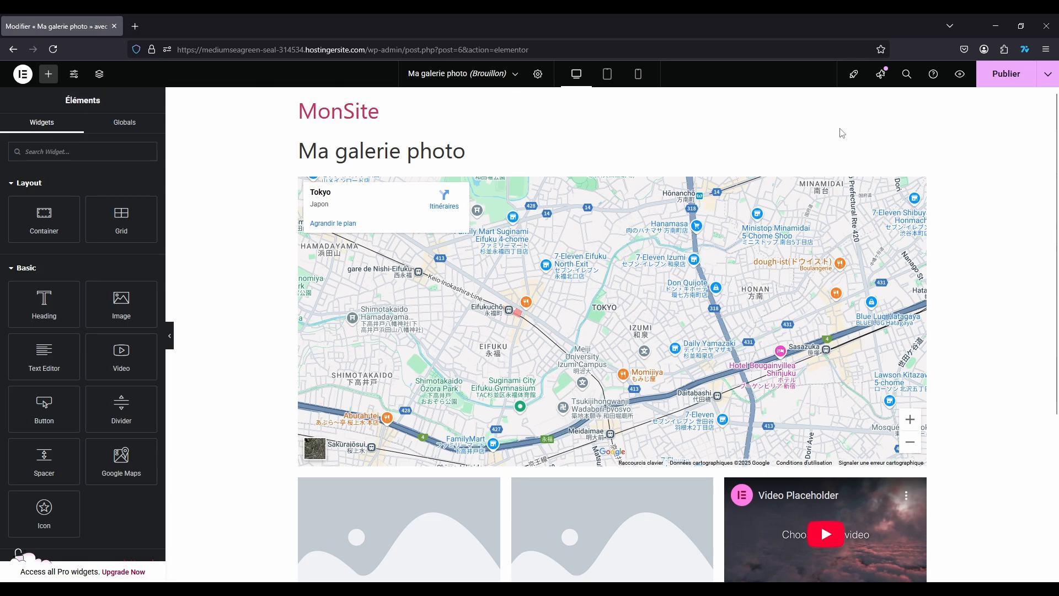
# - Preview the page in a new tab and go from there to the WordPress dashboard
pyautogui.click(961, 74)
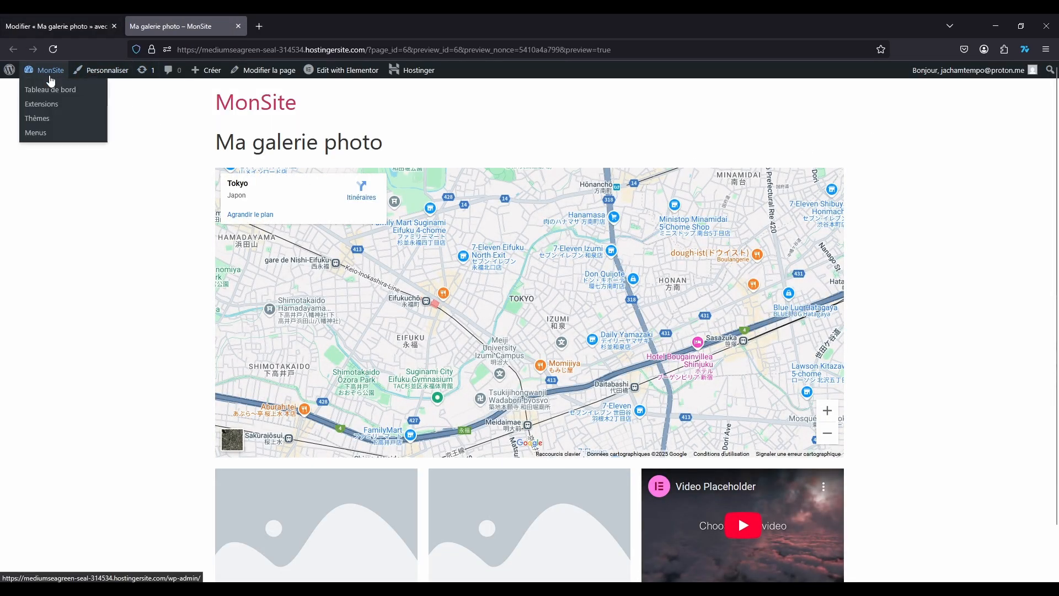
pyautogui.click(47, 91)
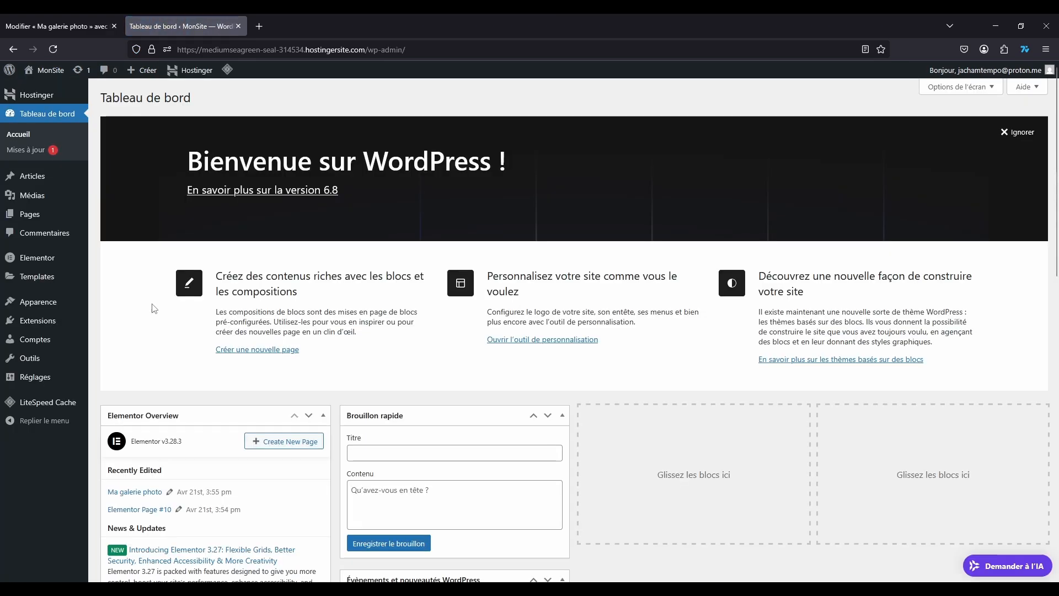
# - View the list of articles and examine the entries available under Elementor and Templates
pyautogui.click(25, 176)
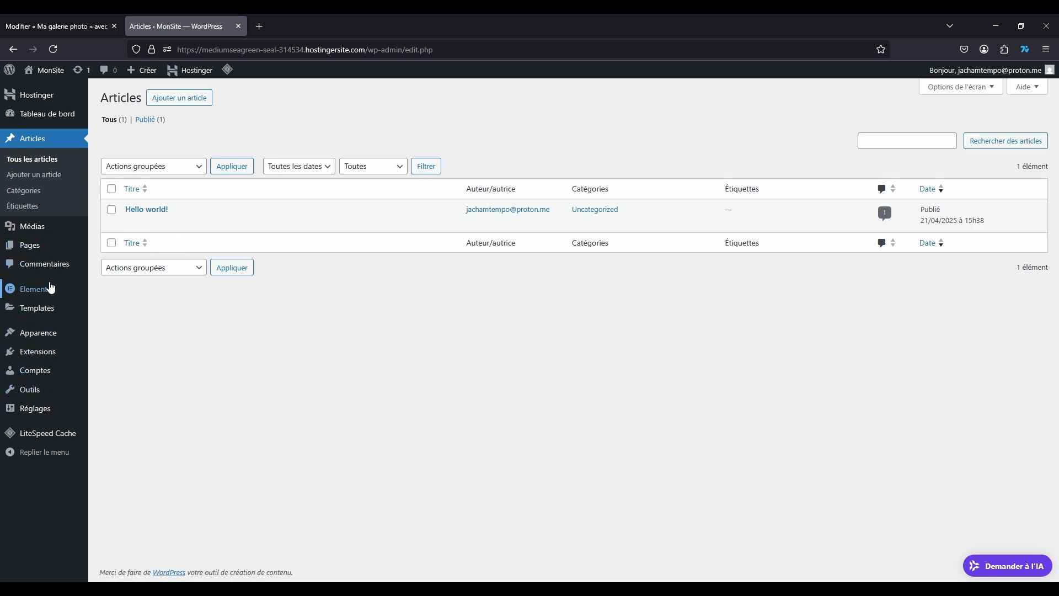
pyautogui.moveTo(24, 287)
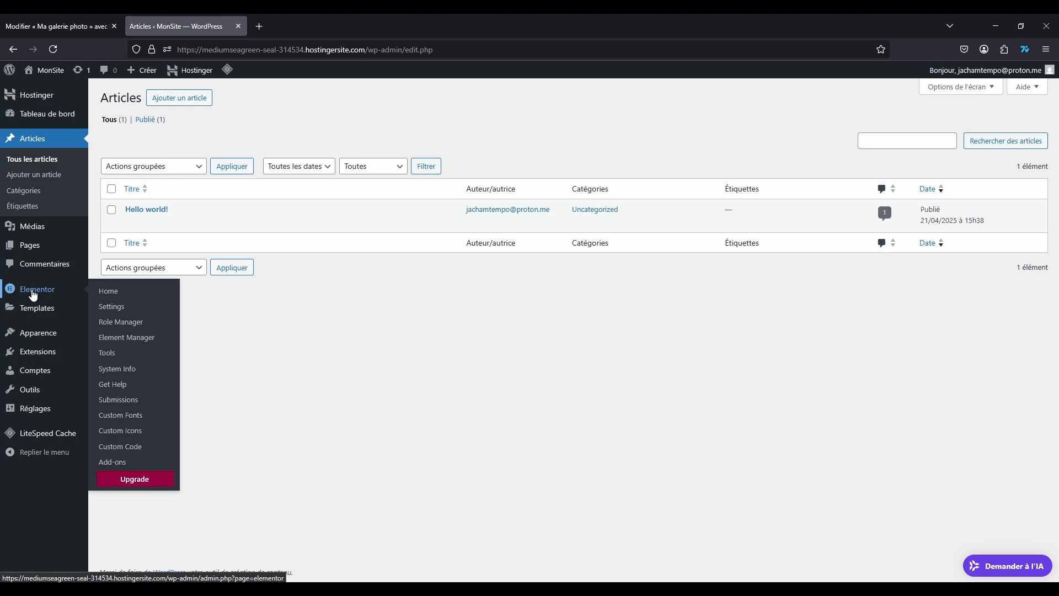
pyautogui.moveTo(36, 312)
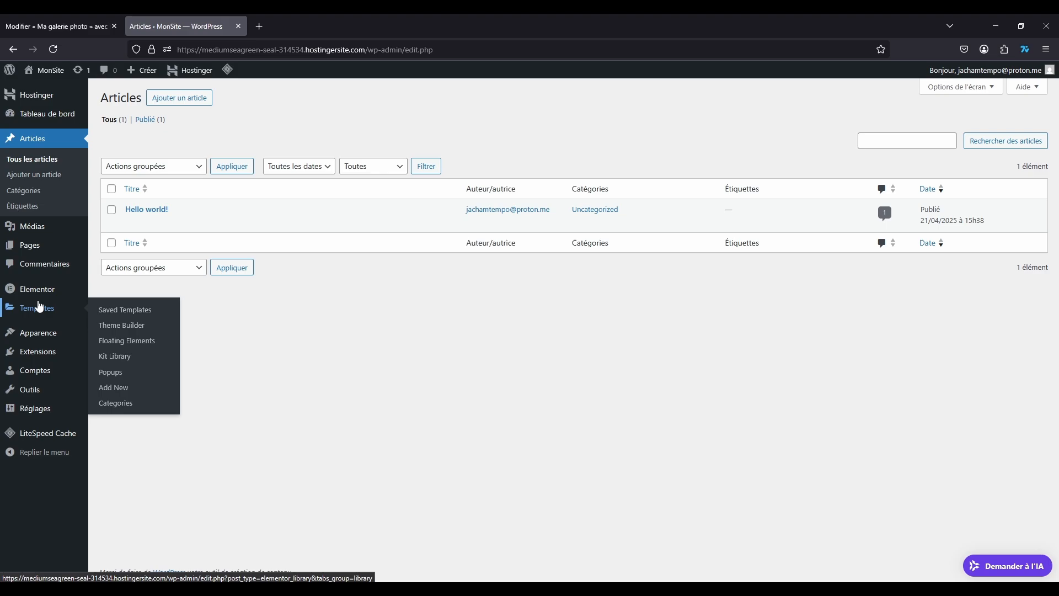
# - Open the Elementor home page and examine its quick actions and recommended add-ons
pyautogui.click(22, 288)
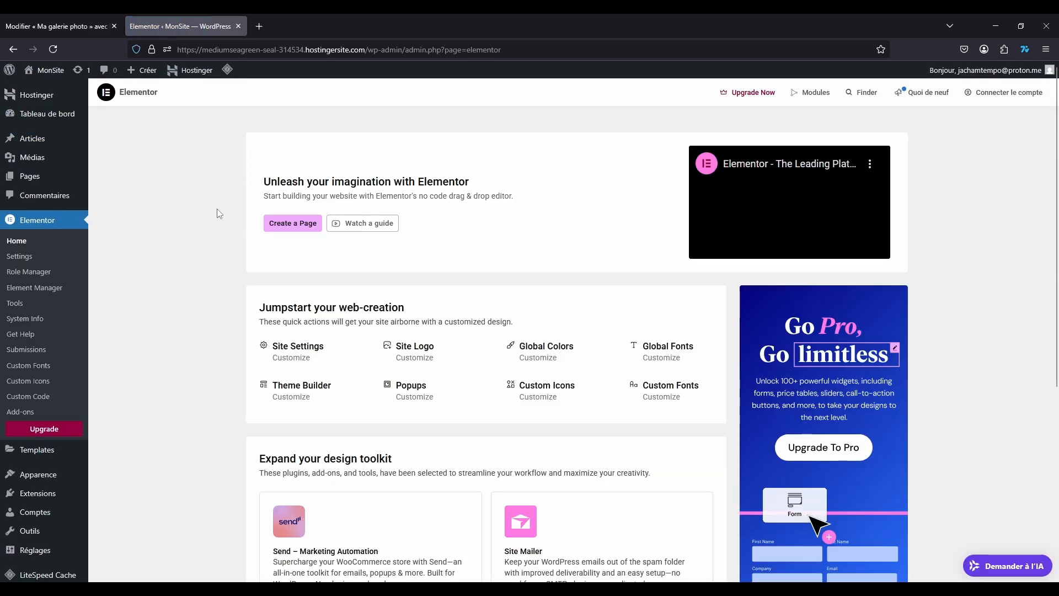
pyautogui.scroll(-5, 287, 208)
pyautogui.scroll(5, 253, 217)
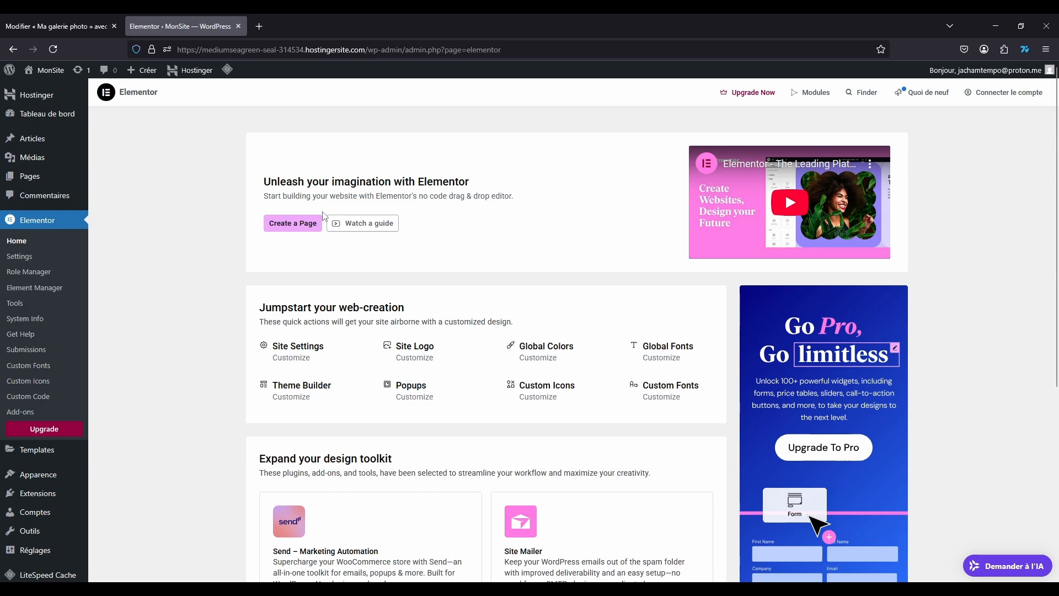
pyautogui.scroll(-5, 207, 218)
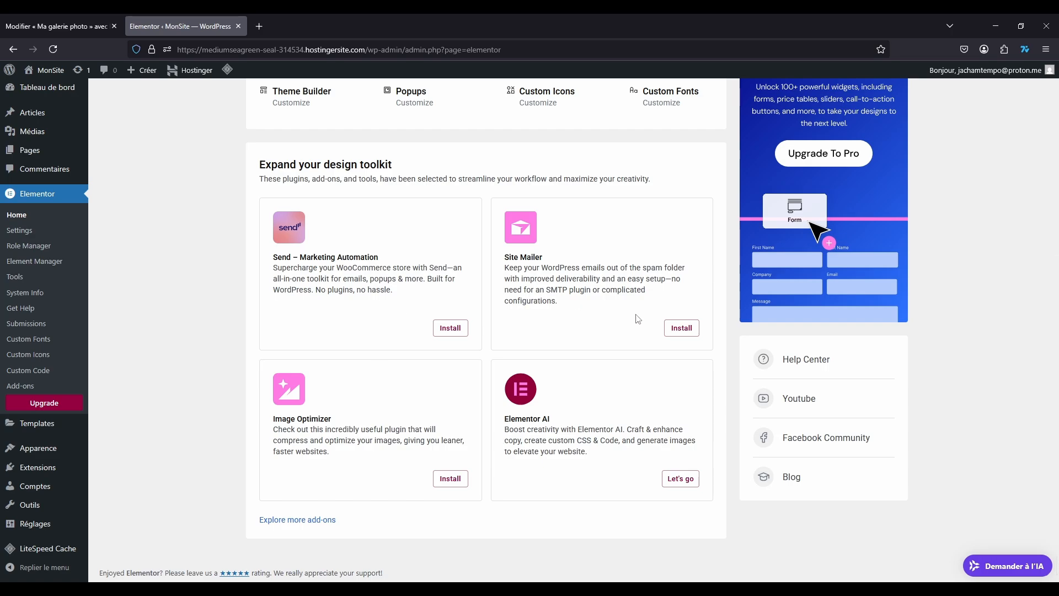
pyautogui.scroll(4, 638, 318)
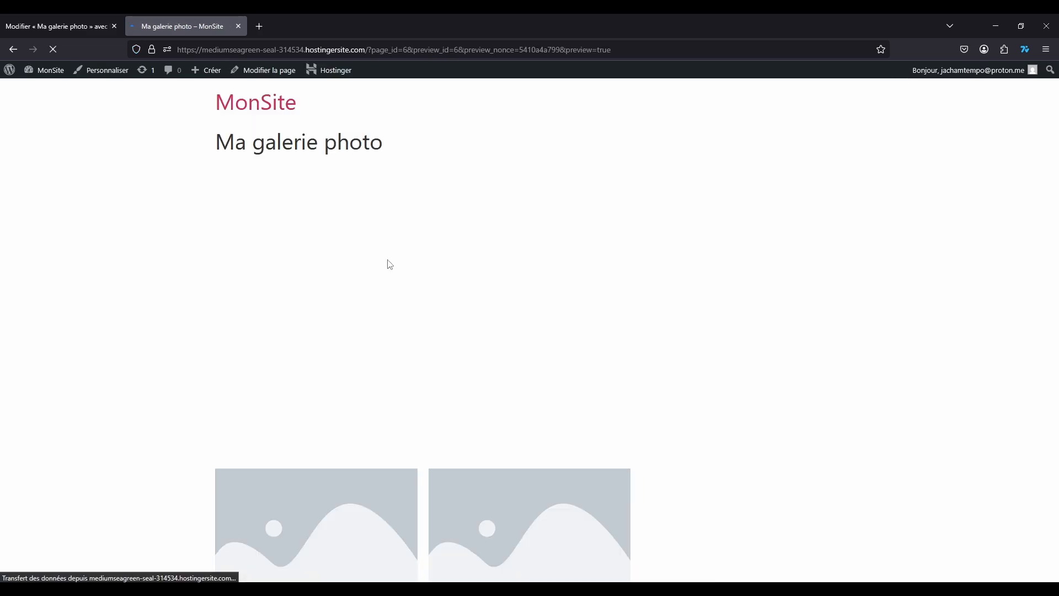
# - Look over the "Ma galerie photo" preview and return to the page's Elementor editor
pyautogui.scroll(-2, 176, 263)
pyautogui.scroll(2, 885, 373)
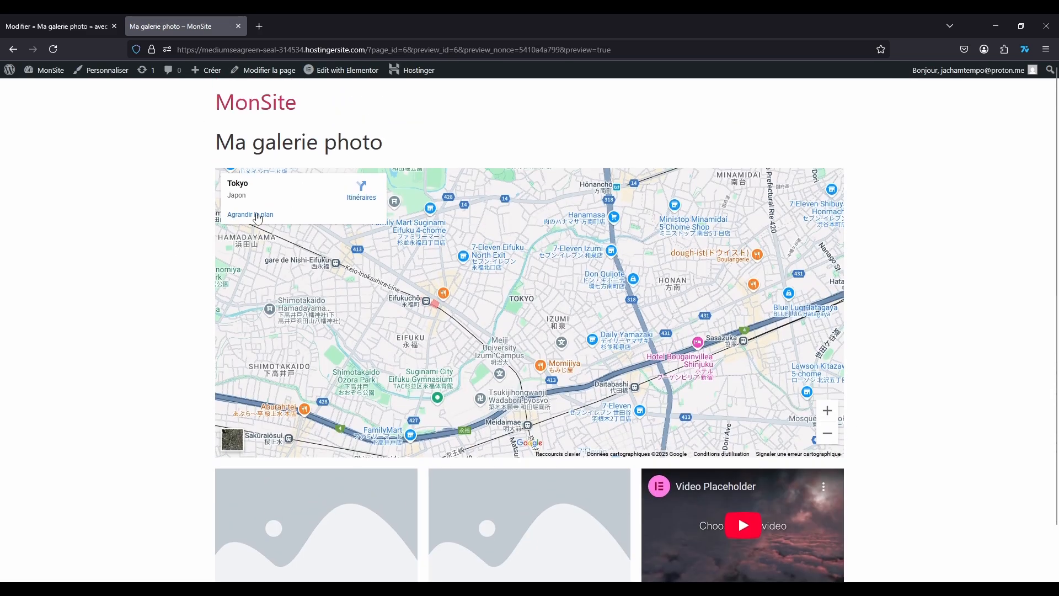
pyautogui.click(39, 16)
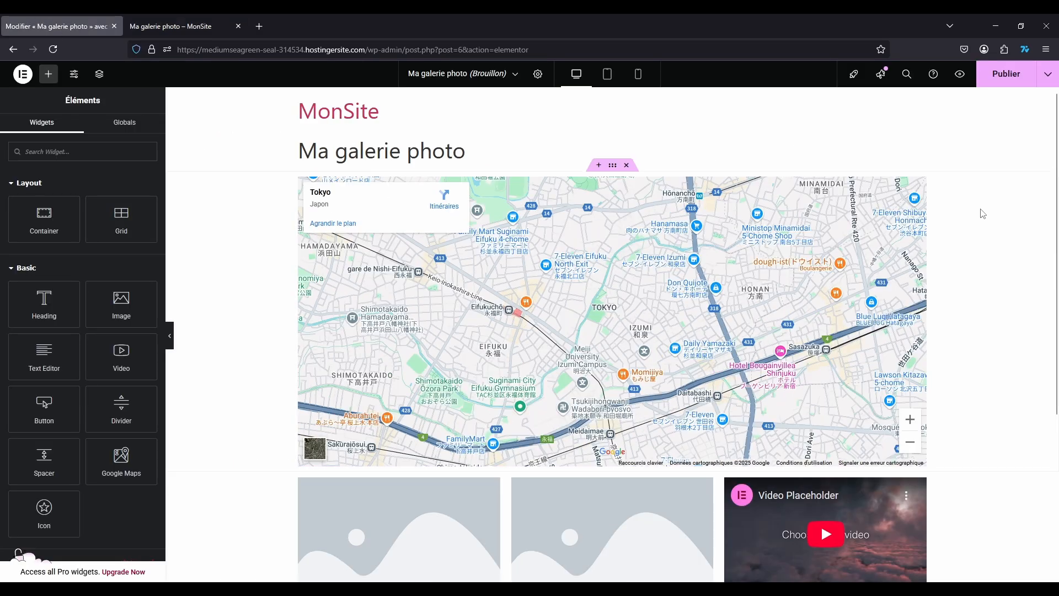
# - Look over the page in the editor and view the extra publishing options without choosing one
pyautogui.scroll(-5, 982, 213)
pyautogui.scroll(5, 982, 213)
pyautogui.click(1048, 74)
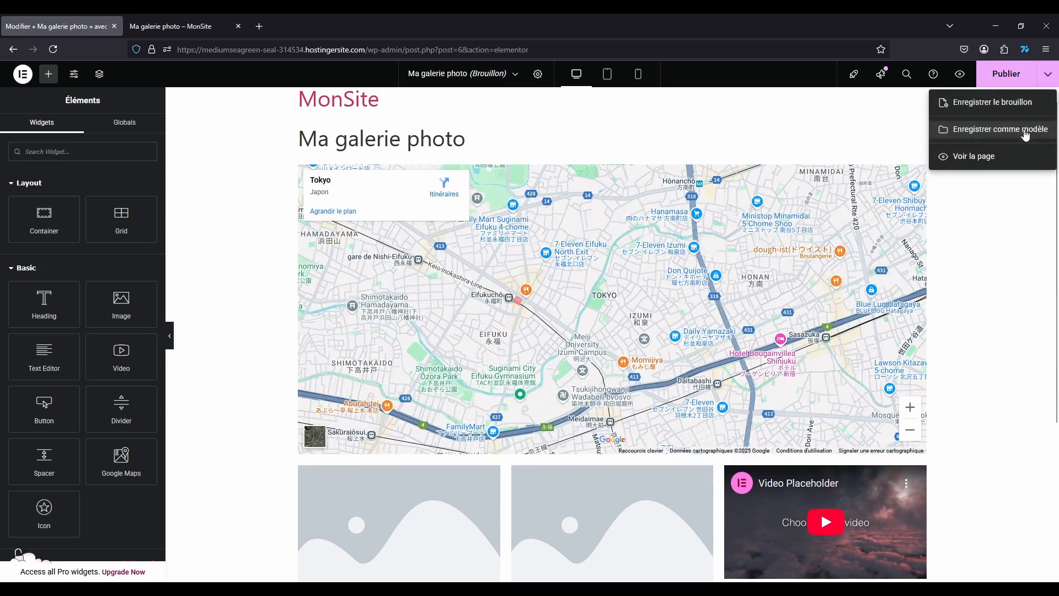
pyautogui.click(838, 113)
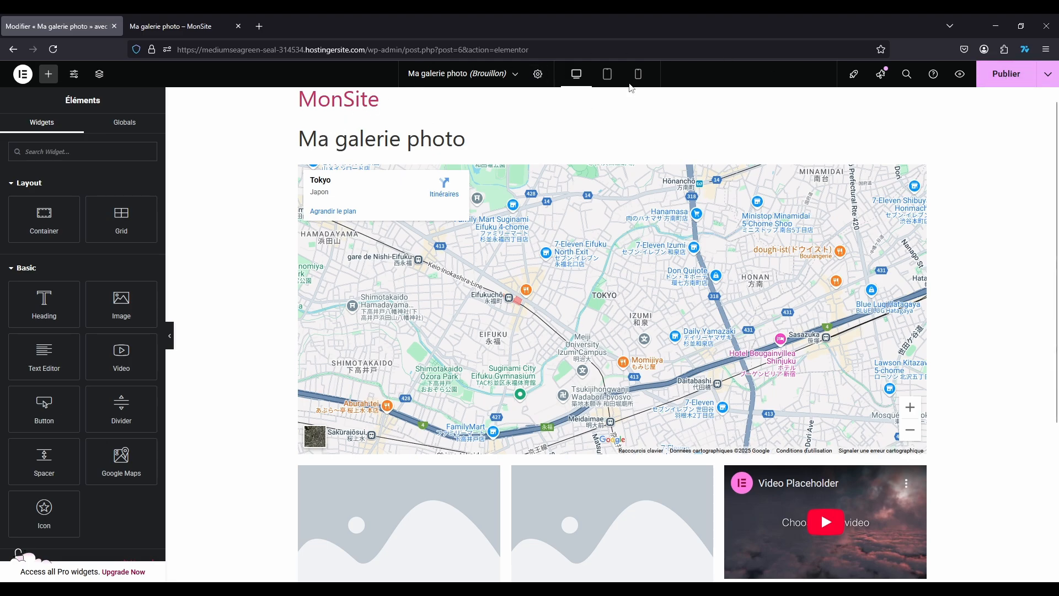
# - Check the page in tablet and mobile portrait views, and return to desktop view
pyautogui.click(607, 74)
pyautogui.click(638, 74)
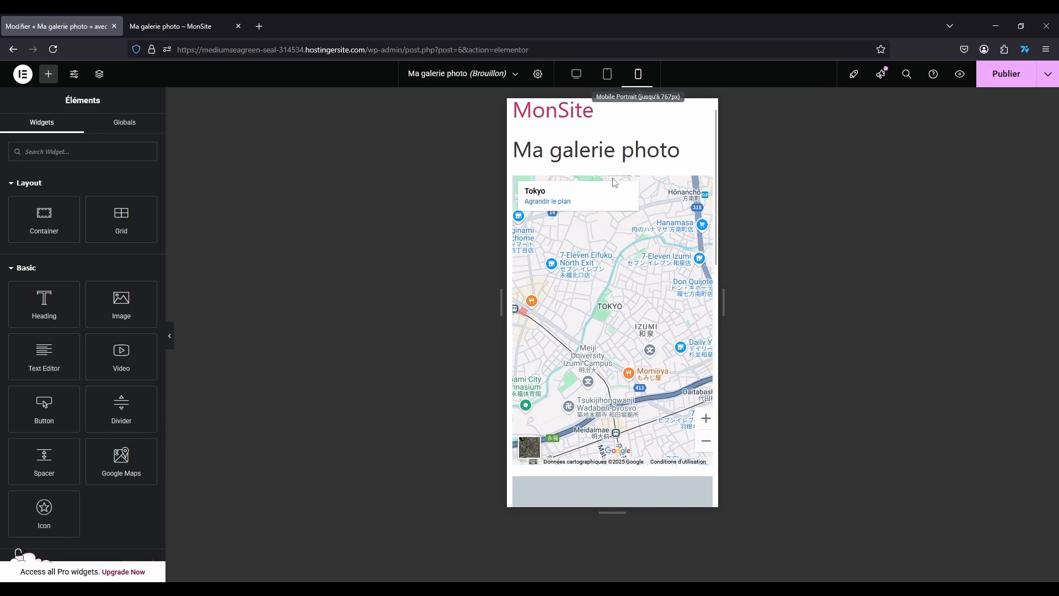
pyautogui.scroll(-5, 632, 328)
pyautogui.scroll(-2, 632, 328)
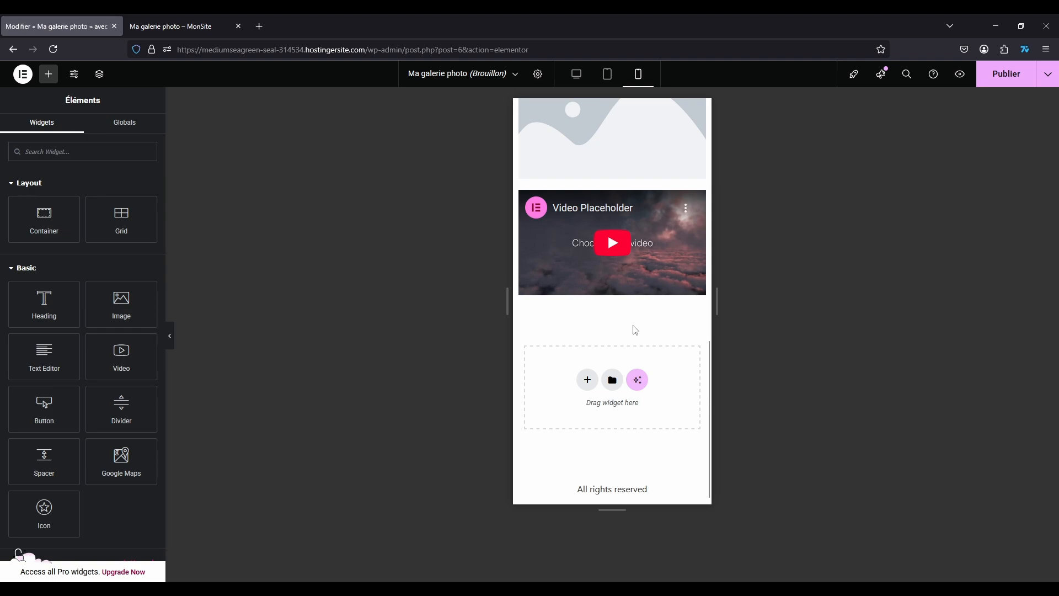
pyautogui.scroll(8, 632, 322)
pyautogui.click(575, 74)
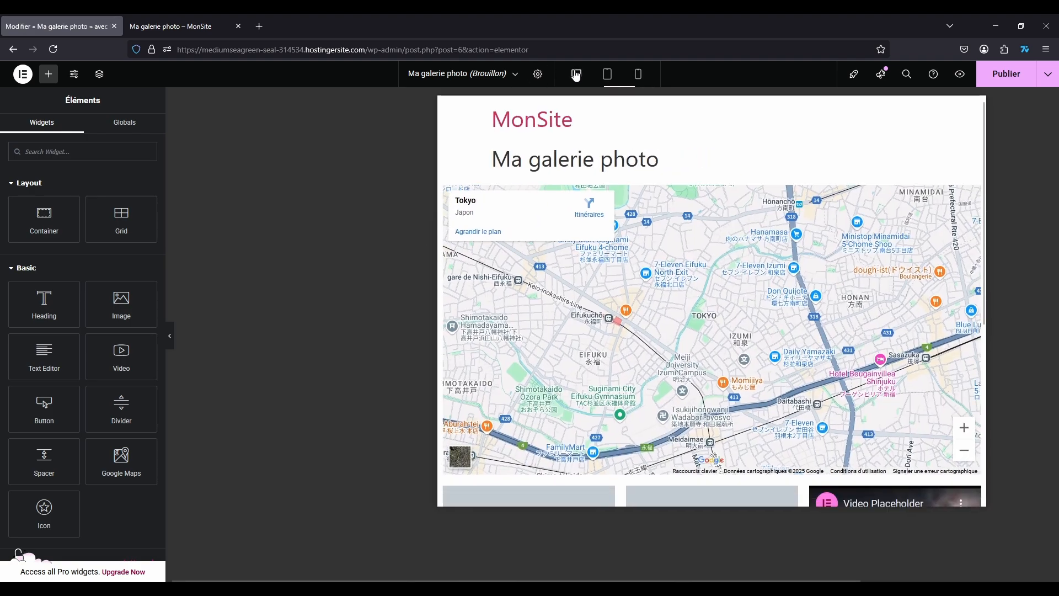